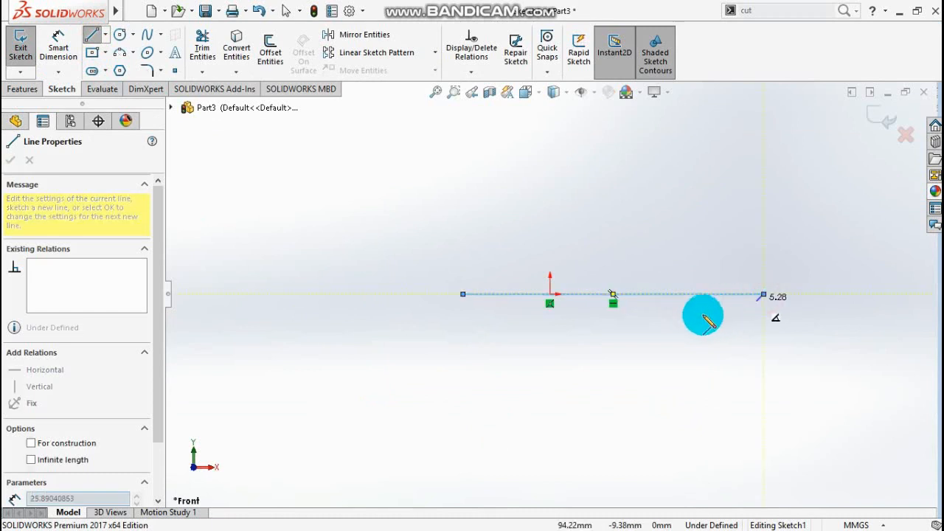
Step: Finish the horizontal line through the origin and centre it on the origin with a Midpoint relation
double_click(640, 298)
key(Escape)
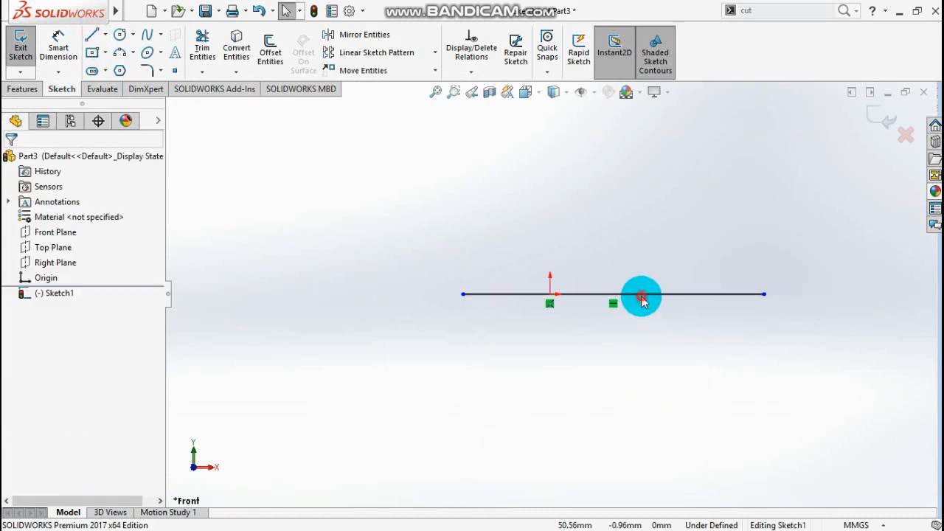
click(562, 303)
ctrl+click(551, 296)
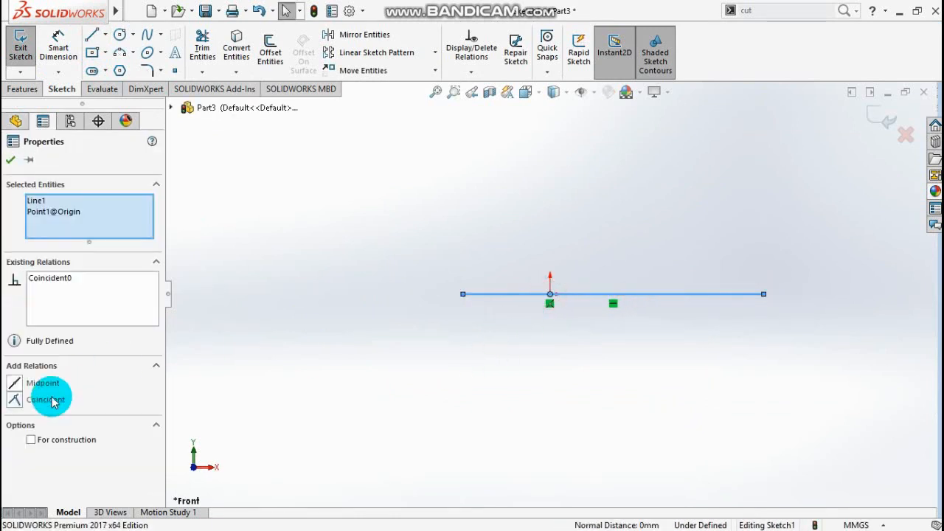
click(59, 47)
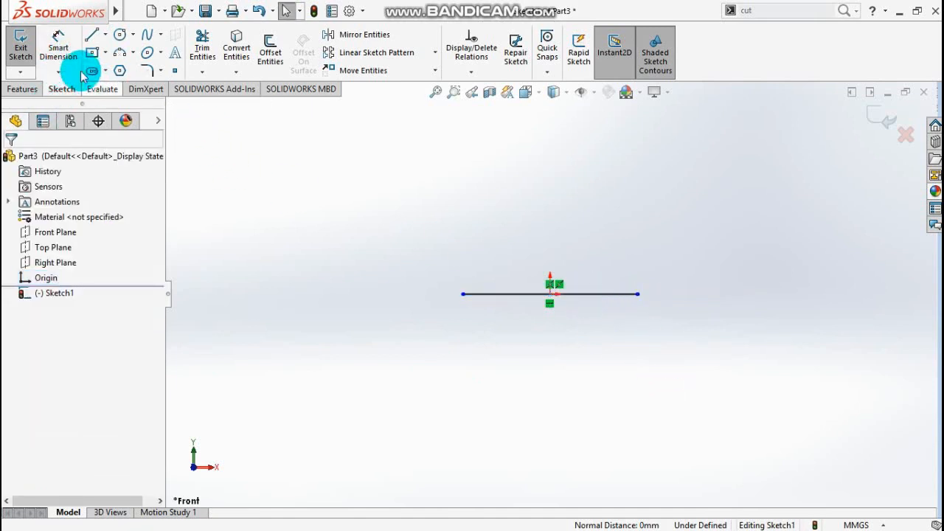
Step: Dimension the horizontal line's length as 60 mm
click(58, 46)
click(605, 295)
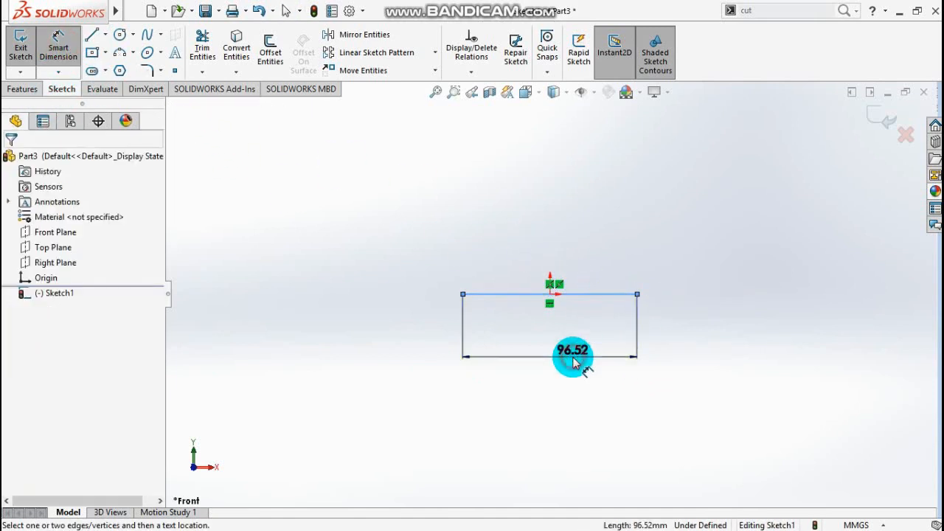
click(569, 355)
text(60)
key(Return)
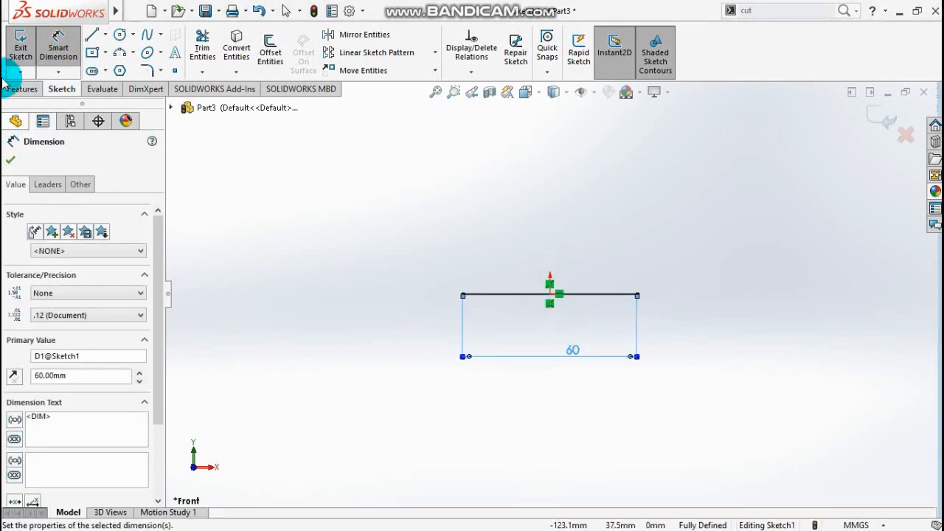
Step: Draw a three-point arc above the line, joining the line's two endpoints
click(122, 52)
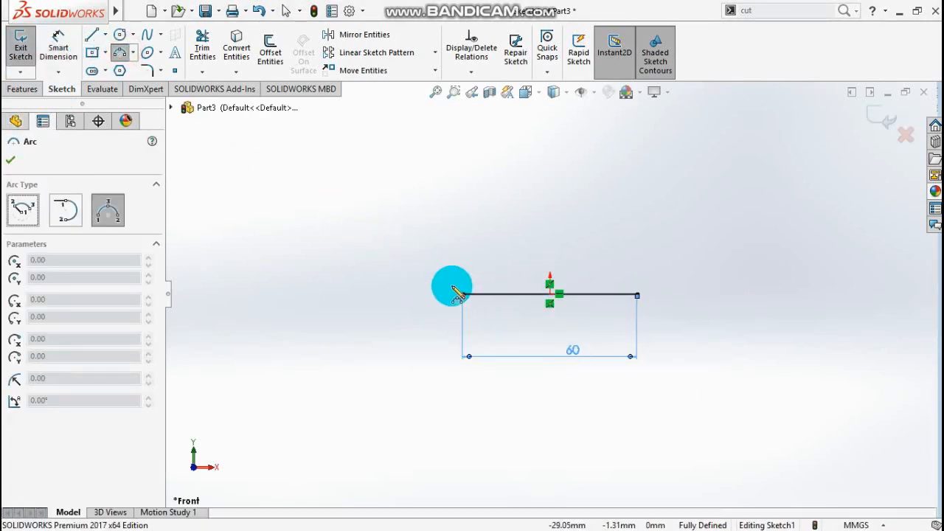
drag(462, 295, 639, 295)
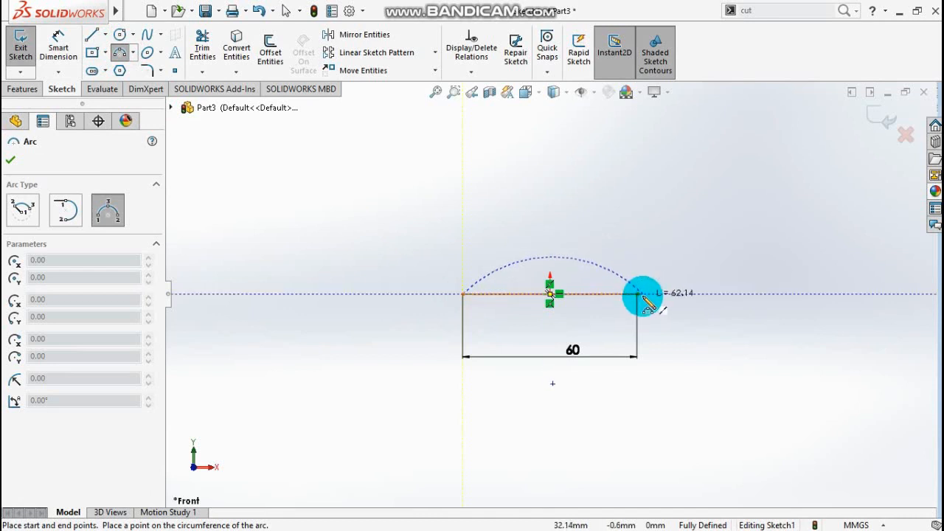
click(591, 251)
key(Escape)
Step: Make the arc's centre point coincident with the origin to form a semicircle
click(548, 336)
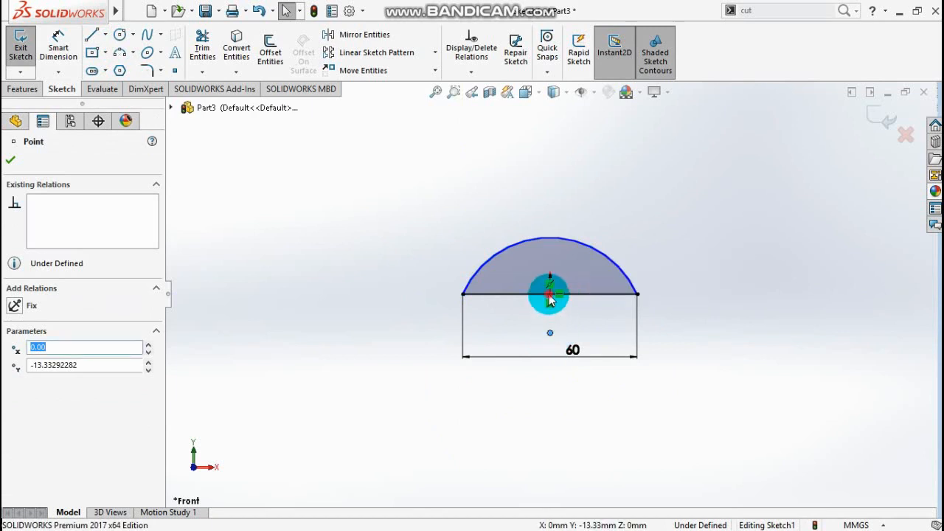
ctrl+click(550, 293)
click(13, 417)
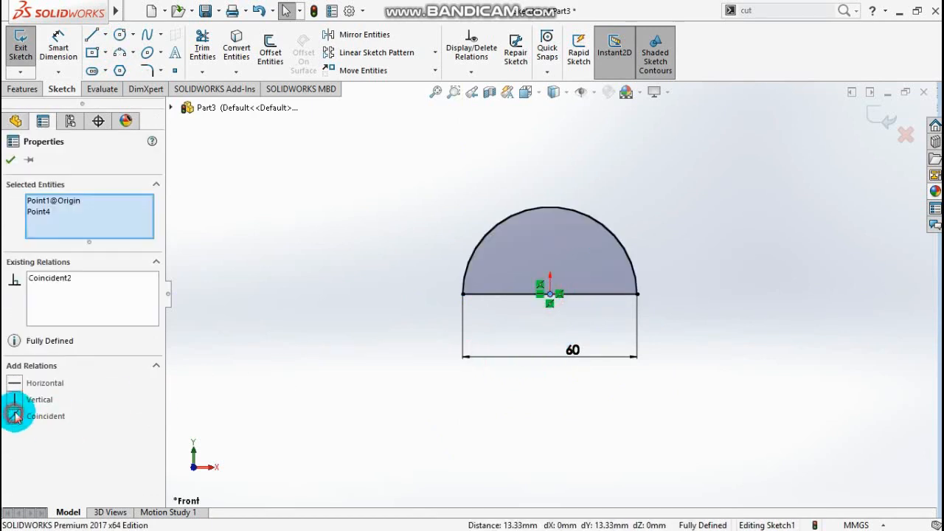
click(10, 160)
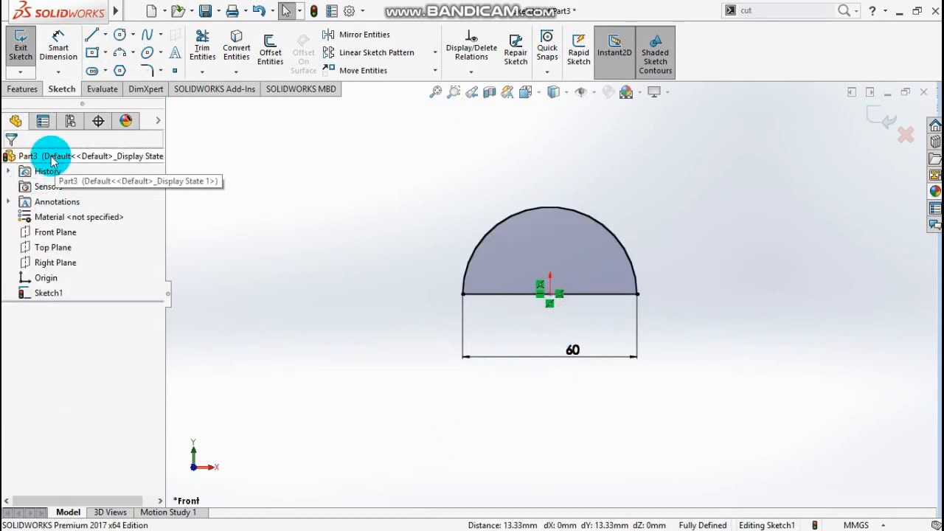
Step: Revolve the semicircle 180 degrees about its straight line, directing the half-sphere behind the Front Plane
click(24, 89)
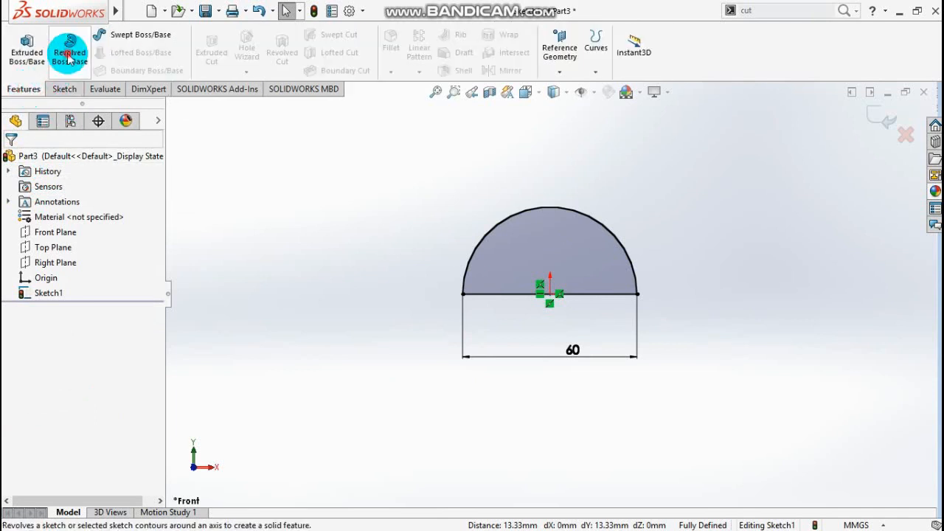
click(68, 57)
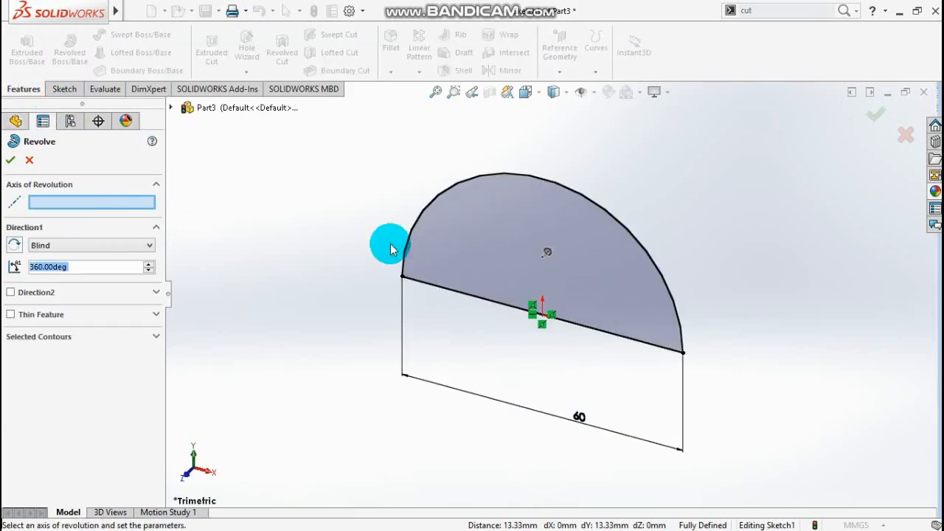
click(444, 289)
click(18, 248)
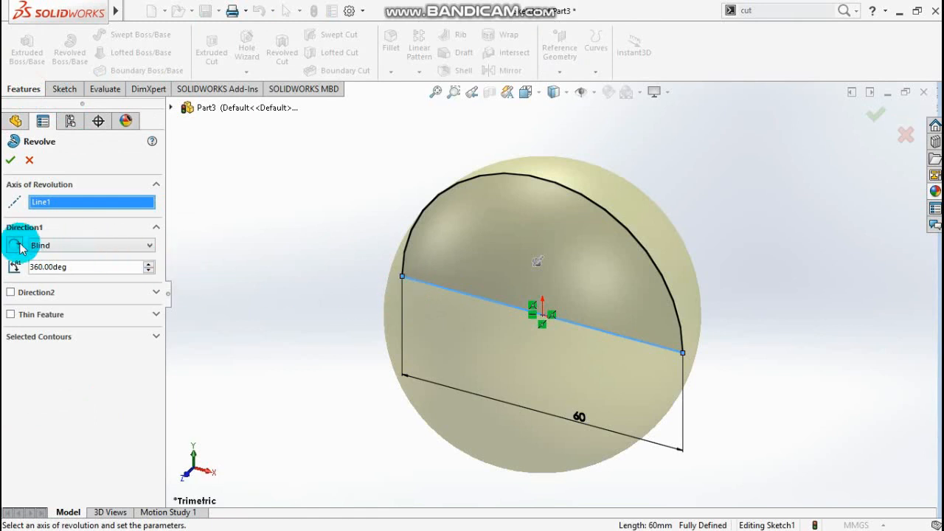
click(95, 266)
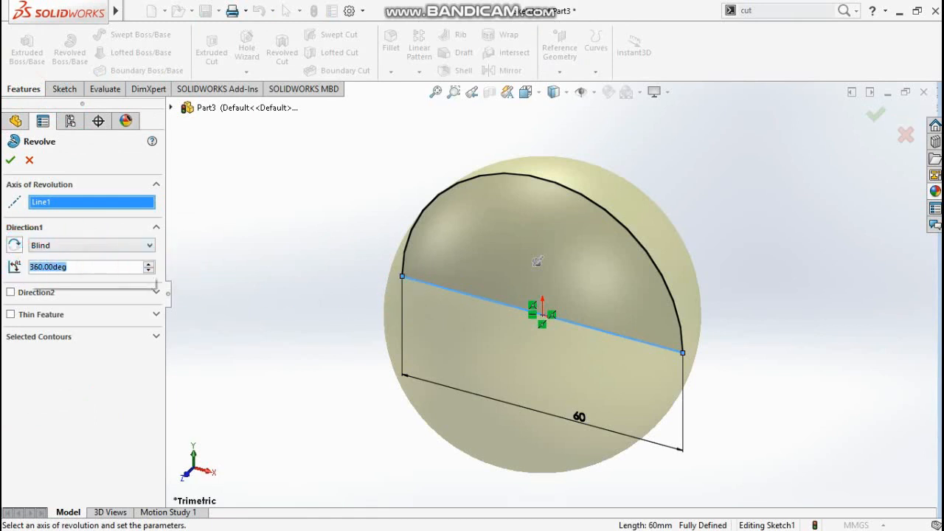
text(18)
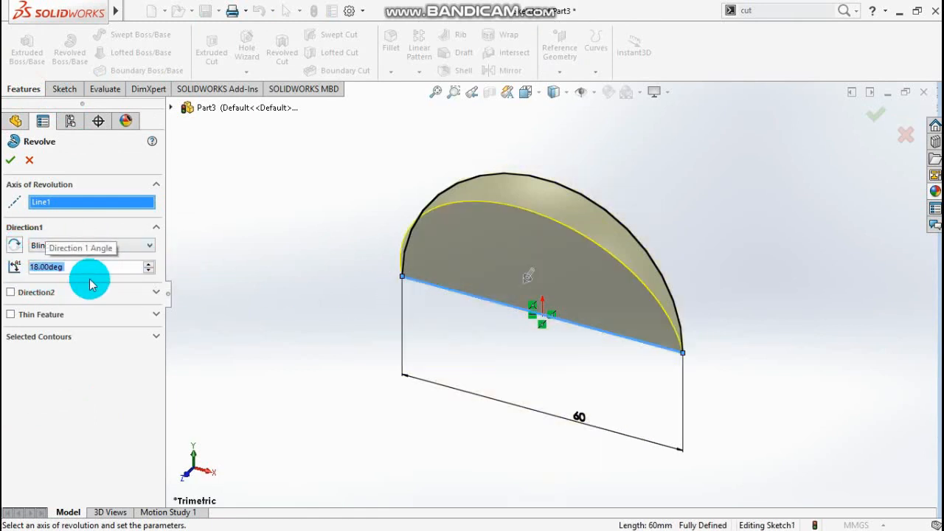
text(18)
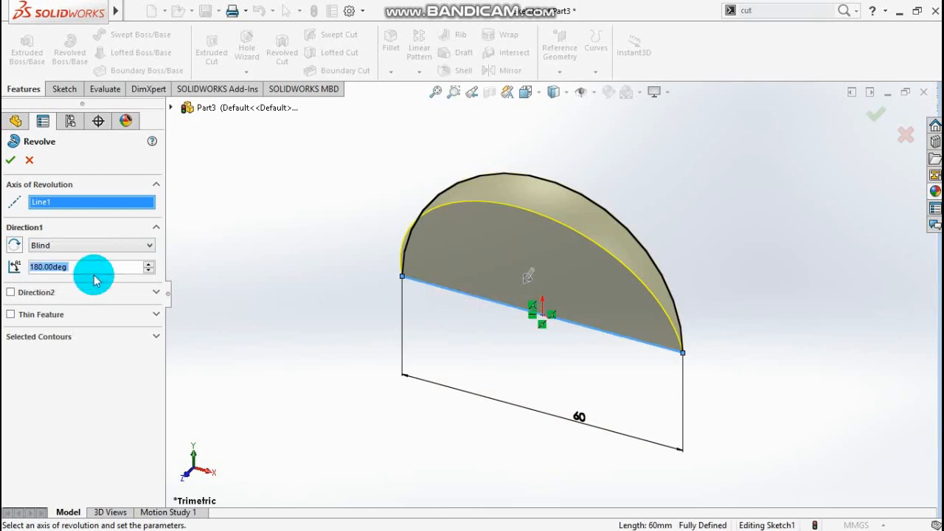
click(16, 248)
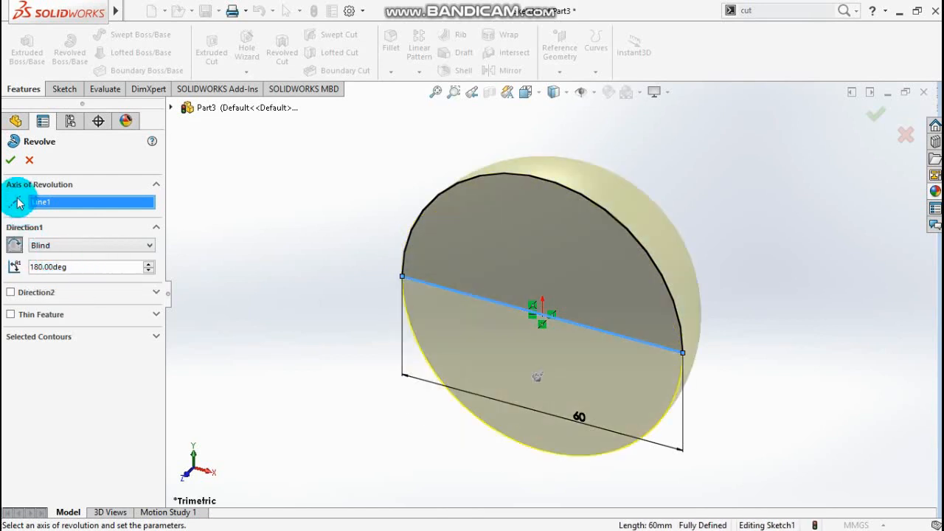
click(9, 158)
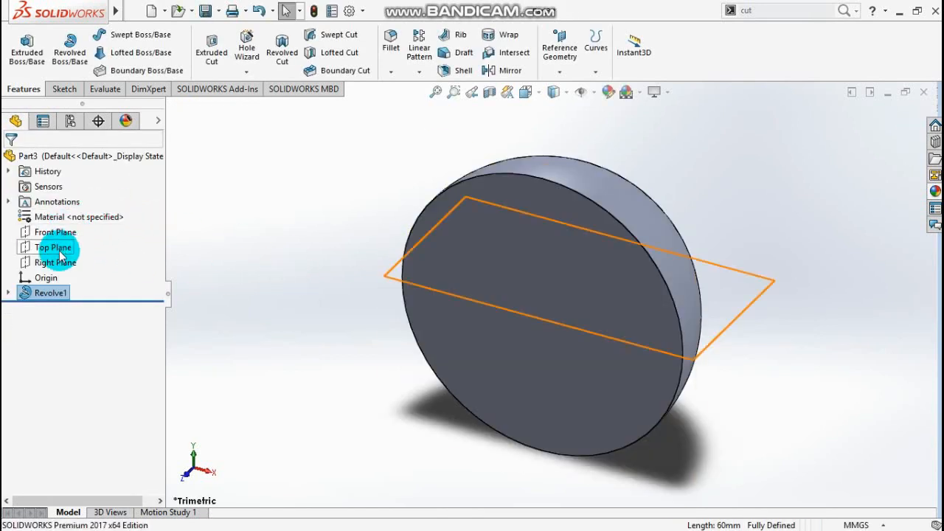
Step: Start a sketch on the Right Plane, viewed normal to it, and draw a horizontal centerline from the origin past the dome
click(55, 263)
click(68, 240)
key(space)
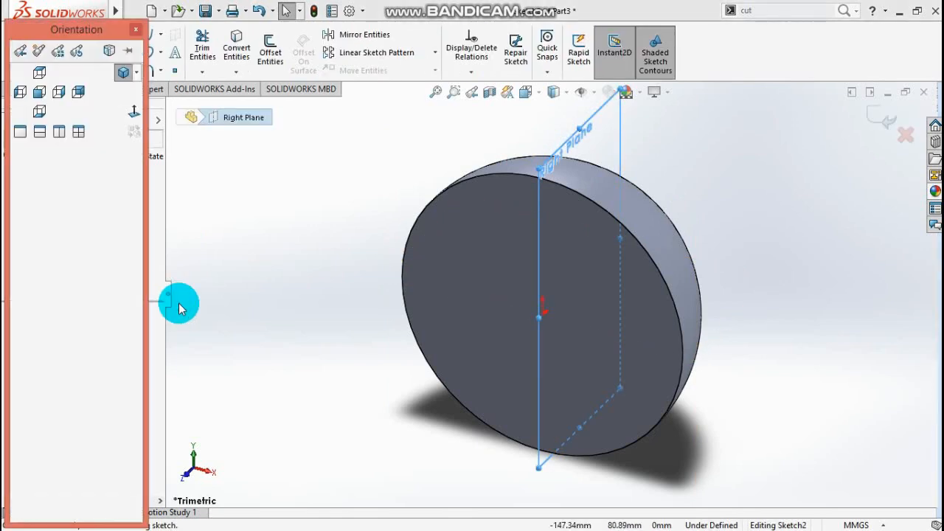
click(130, 110)
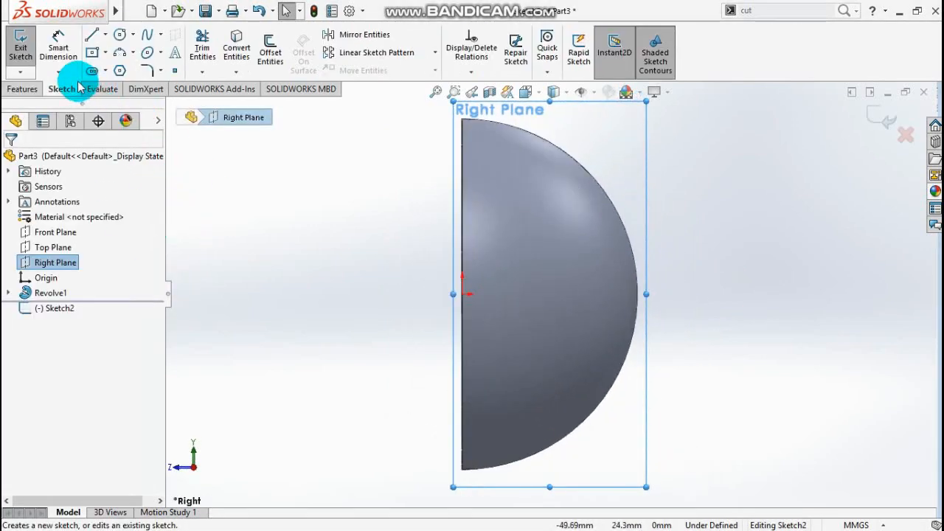
click(107, 36)
click(126, 67)
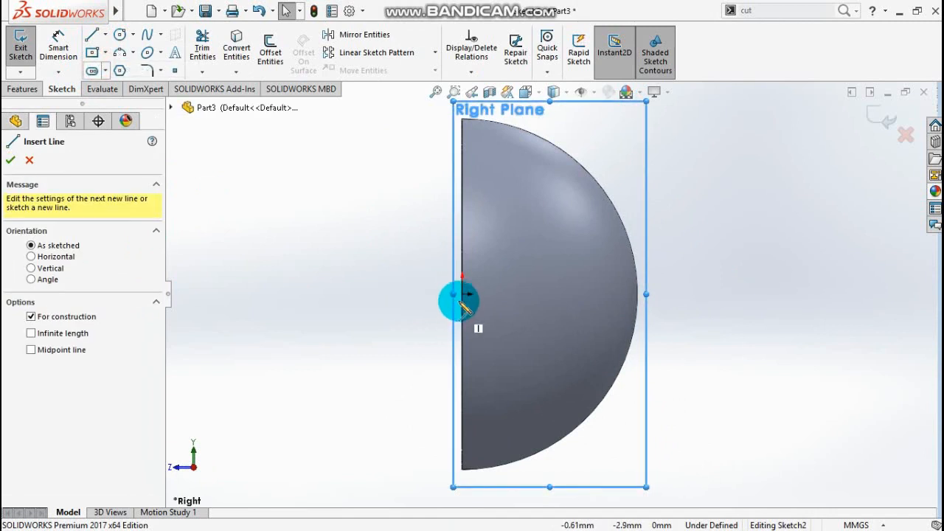
drag(467, 296, 726, 294)
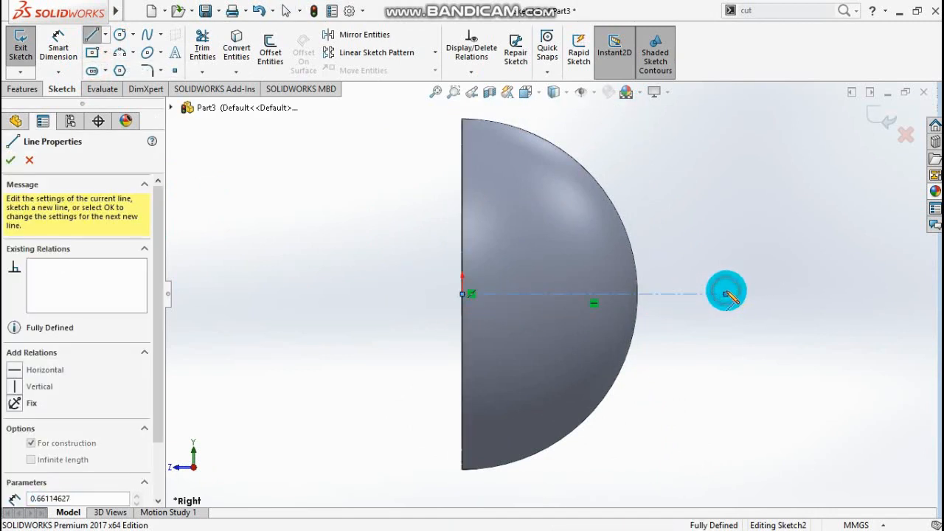
key(Escape)
Step: Sketch a closed triangle below the centerline's outer end, about 15.6 mm along the centerline and 6.2 mm down the dome's edge
click(93, 41)
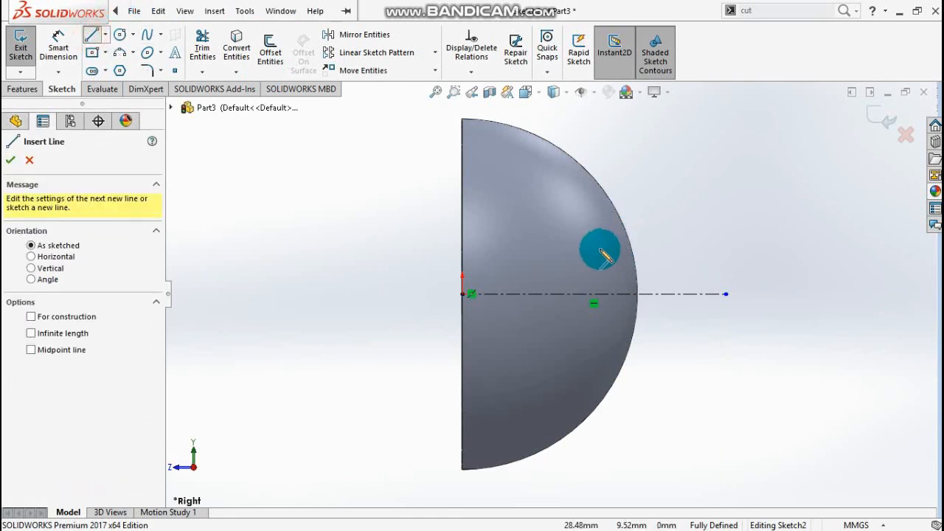
scroll(634, 319, down, 5)
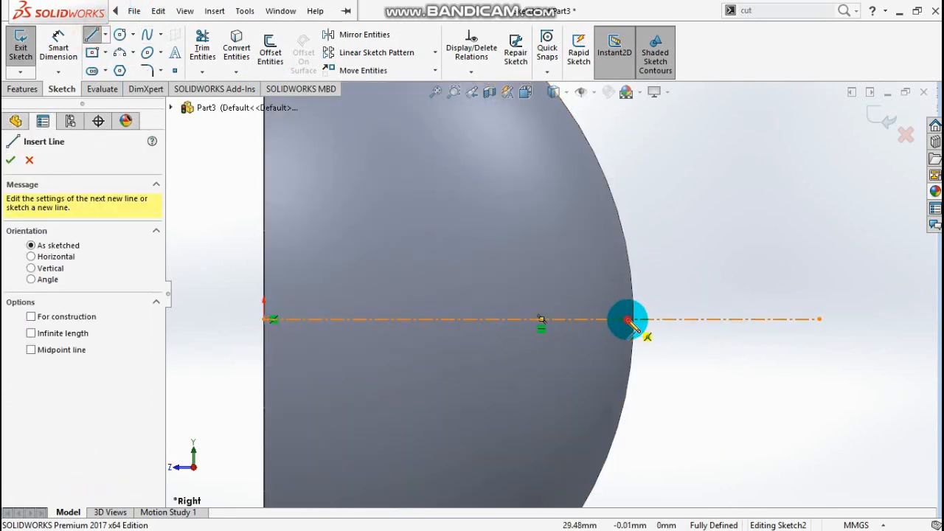
click(628, 320)
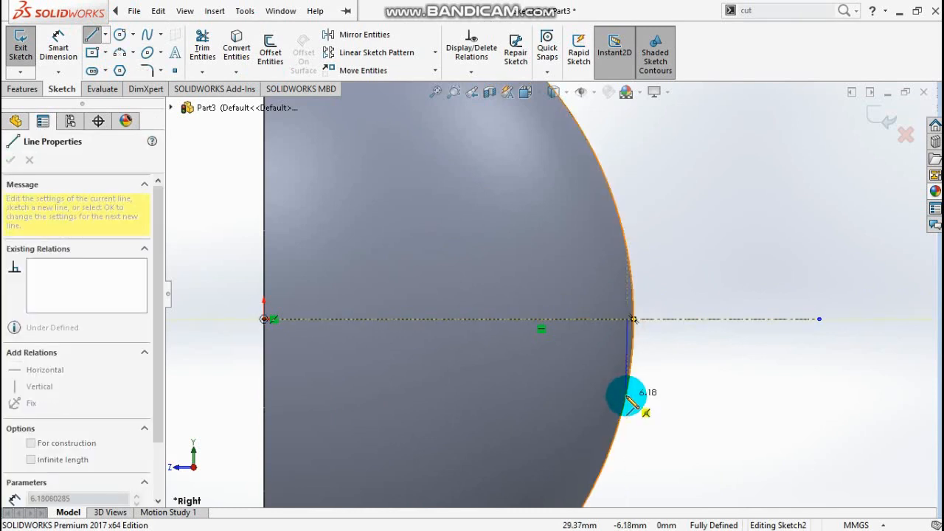
click(626, 395)
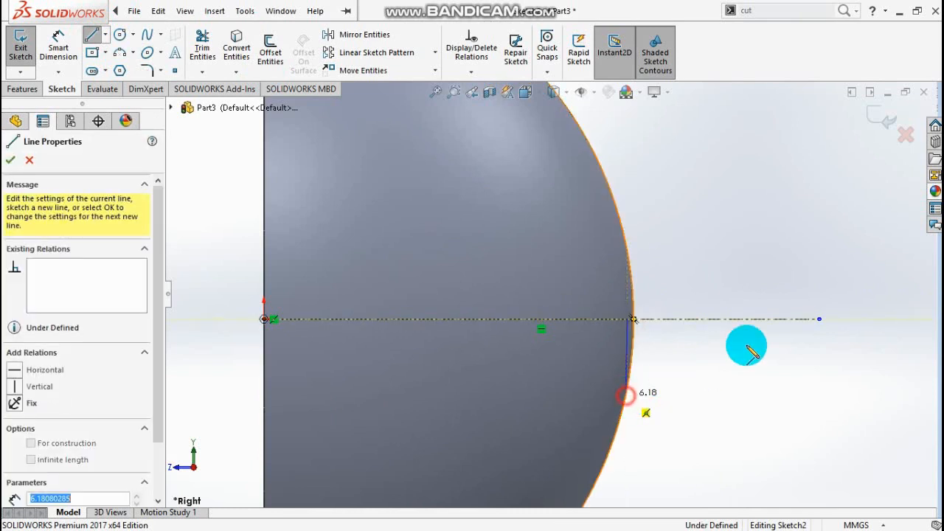
click(820, 319)
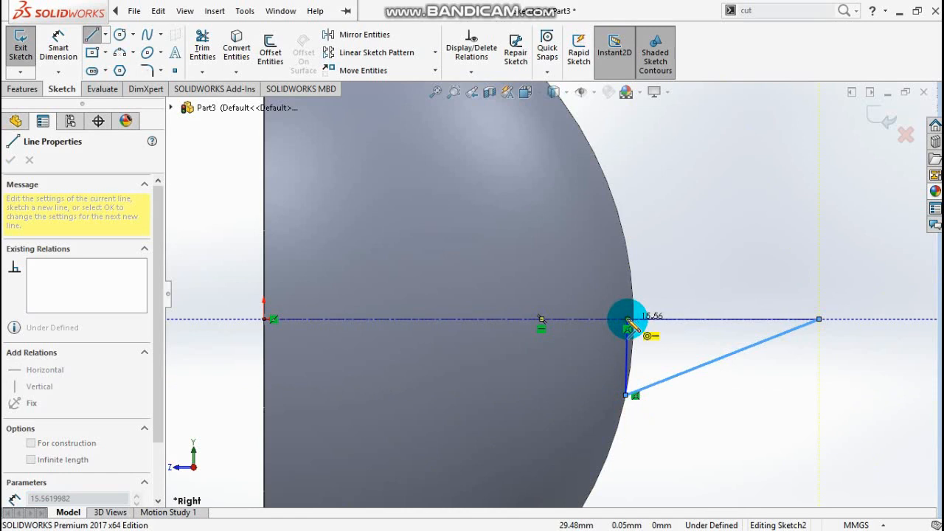
scroll(628, 321, down, 2)
click(618, 317)
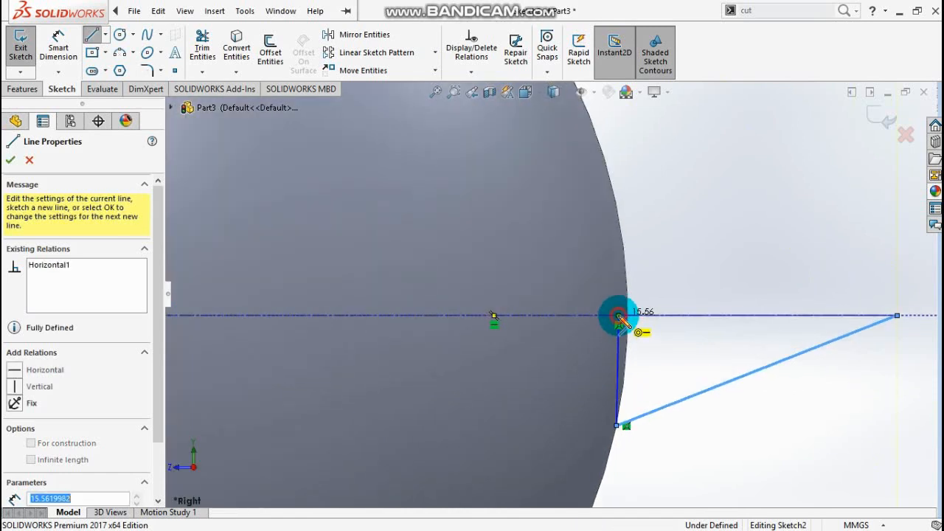
scroll(554, 251, up, 1)
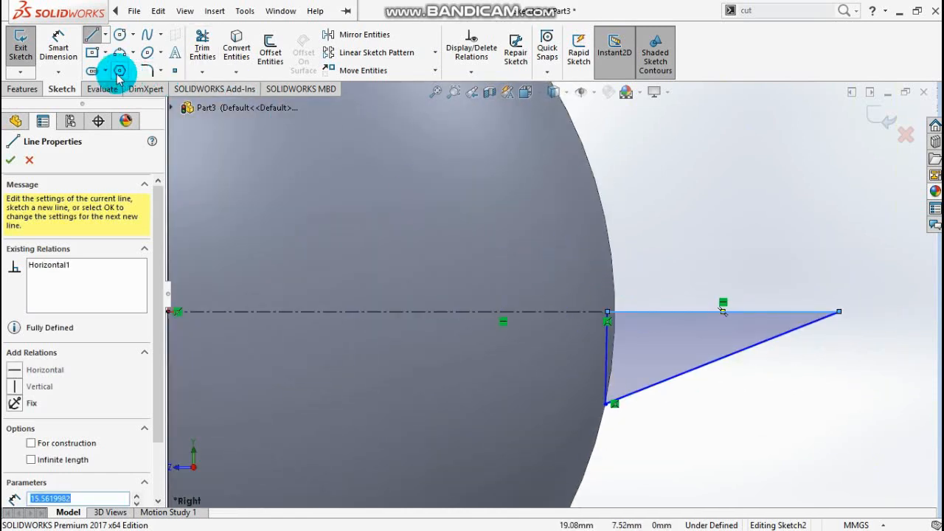
Step: Dimension the triangle's side on the centerline as 8.5 mm and make its side nearest the dome vertical
click(53, 37)
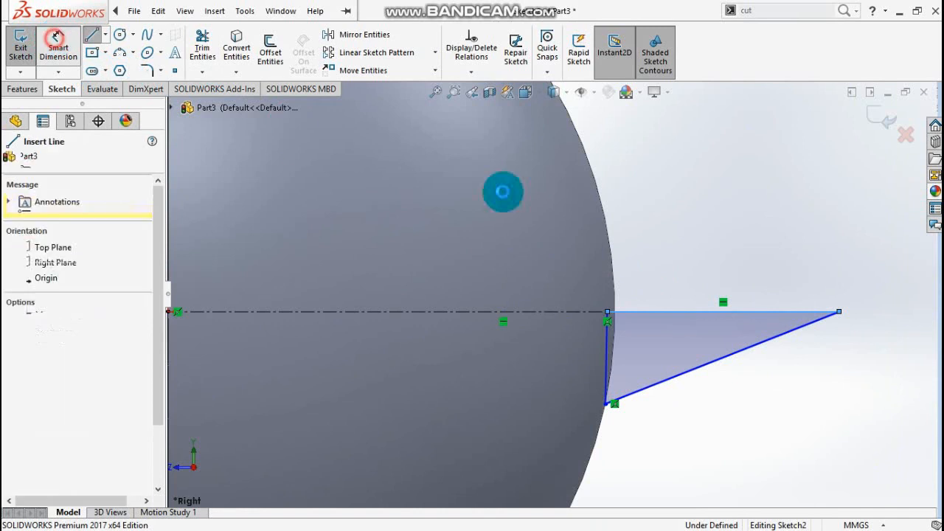
click(684, 315)
click(685, 288)
text(8)
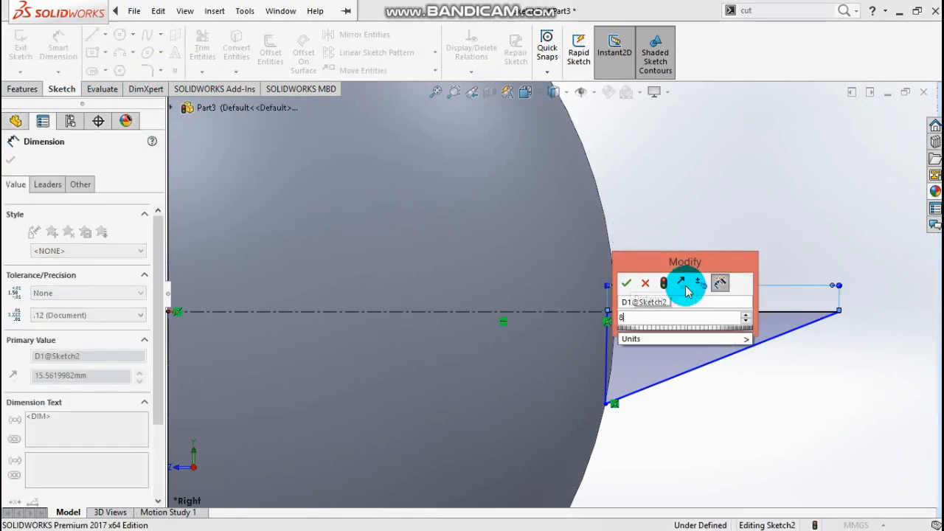
text(.5)
key(Return)
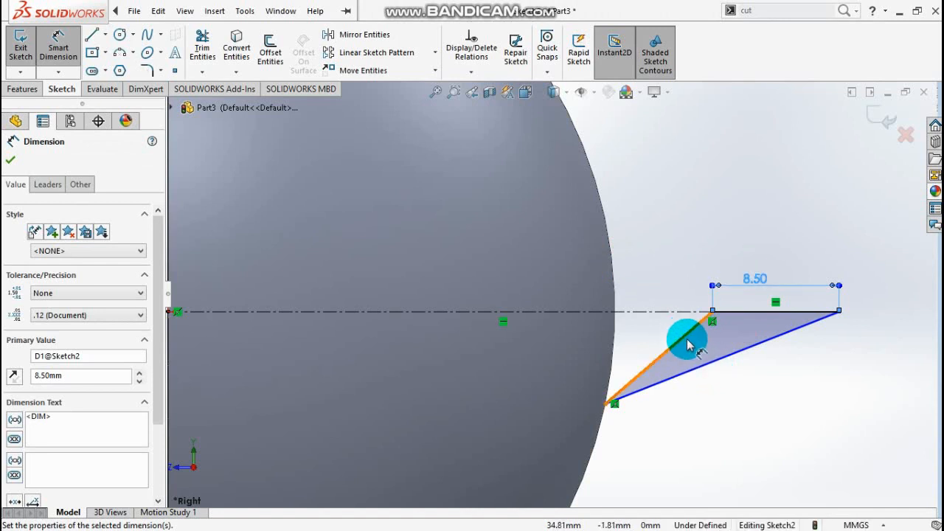
key(Escape)
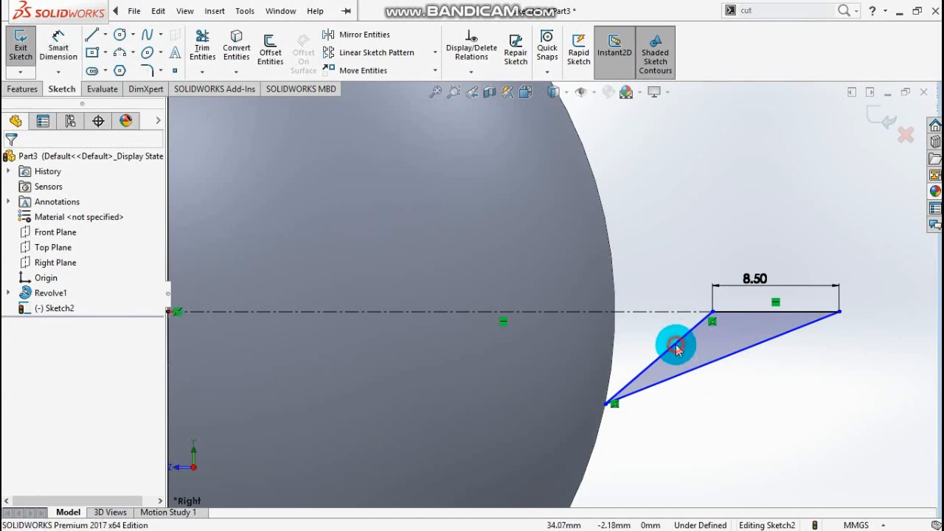
click(675, 346)
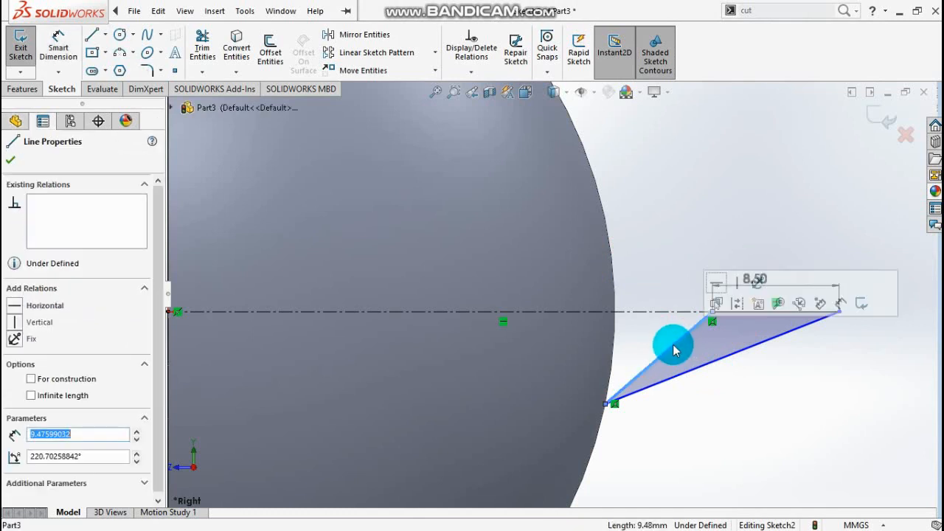
click(735, 294)
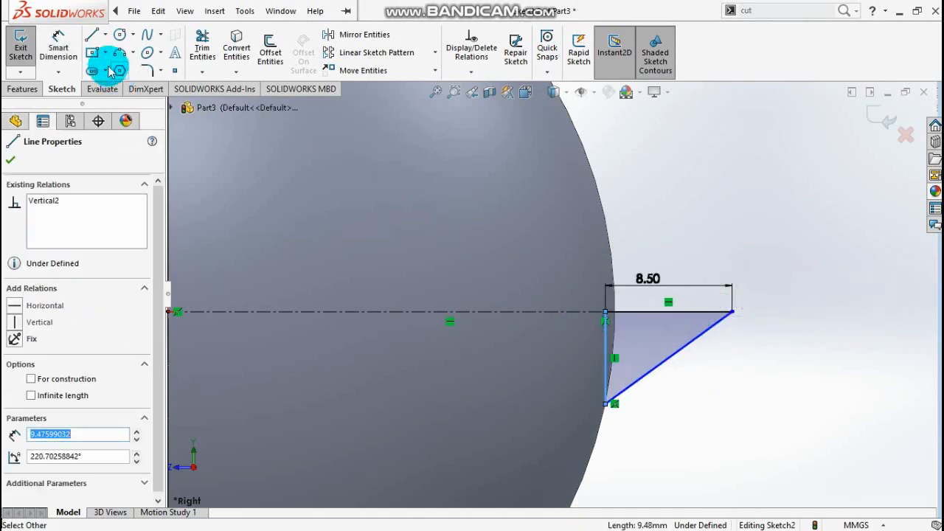
Step: Dimension the triangle's vertical side nearest the dome as 3 mm
click(57, 48)
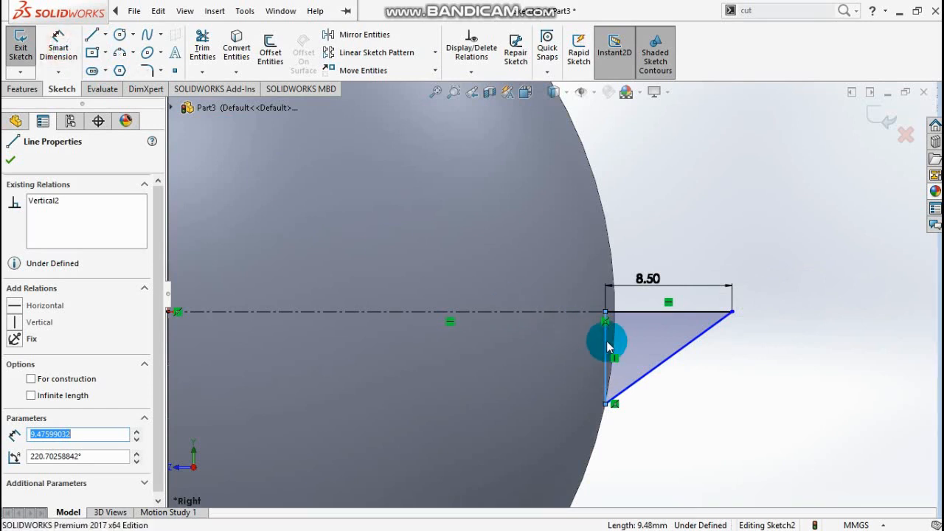
click(59, 44)
click(495, 236)
click(603, 331)
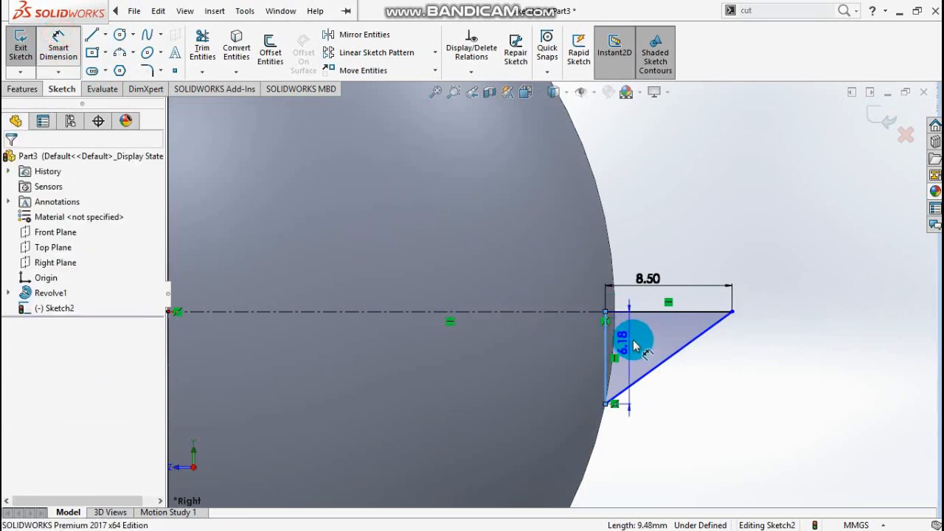
click(633, 345)
text(3)
key(Return)
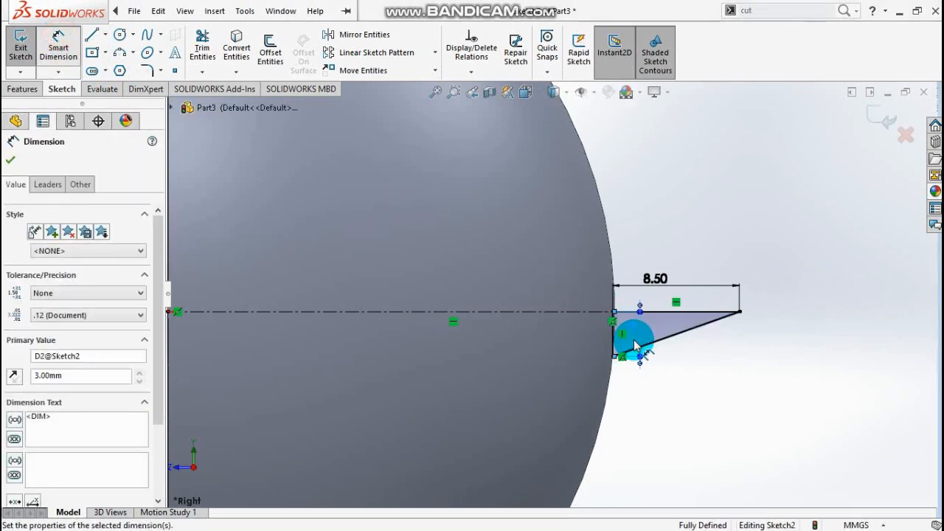
scroll(696, 337, down, 3)
key(Escape)
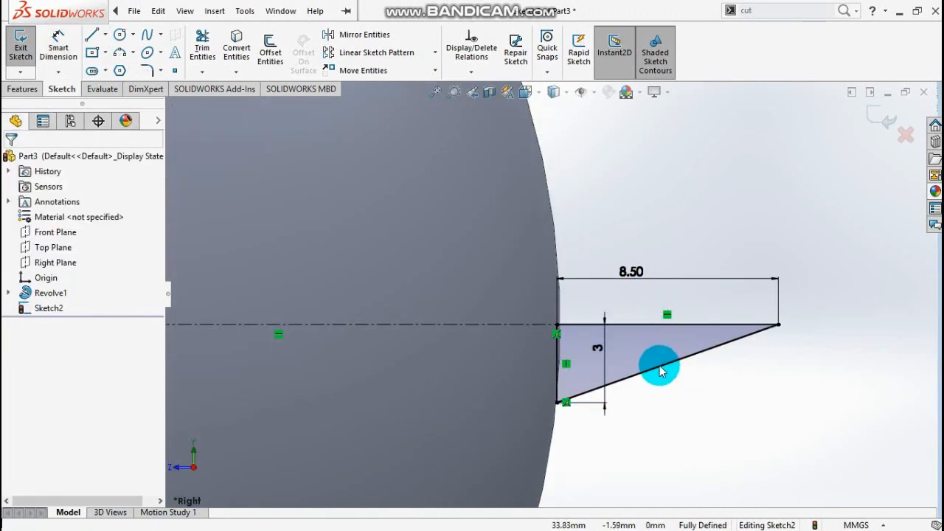
Step: Convert all three sides of the triangle to construction geometry
double_click(660, 371)
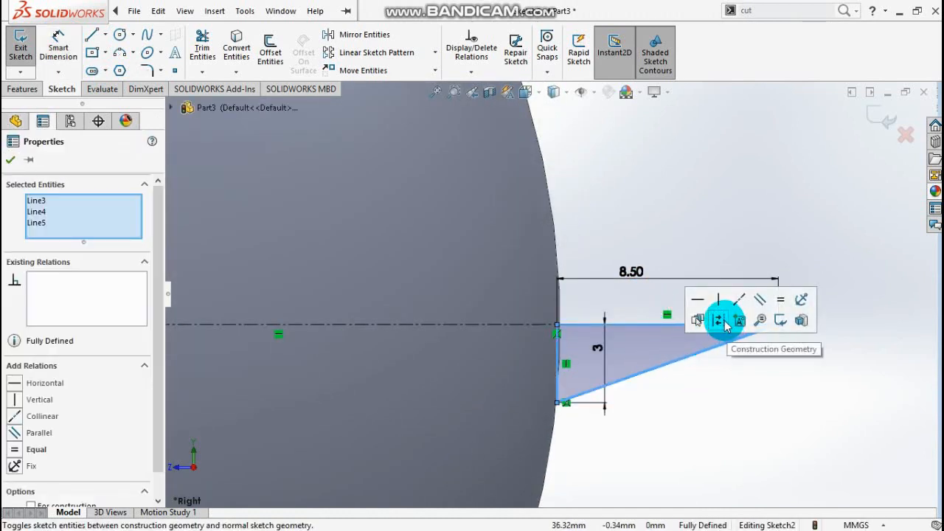
click(719, 322)
click(655, 328)
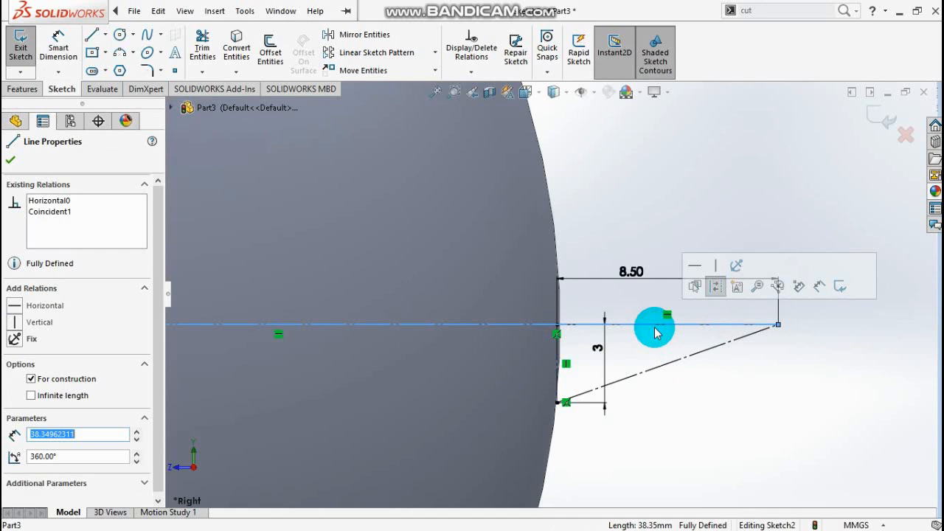
click(718, 296)
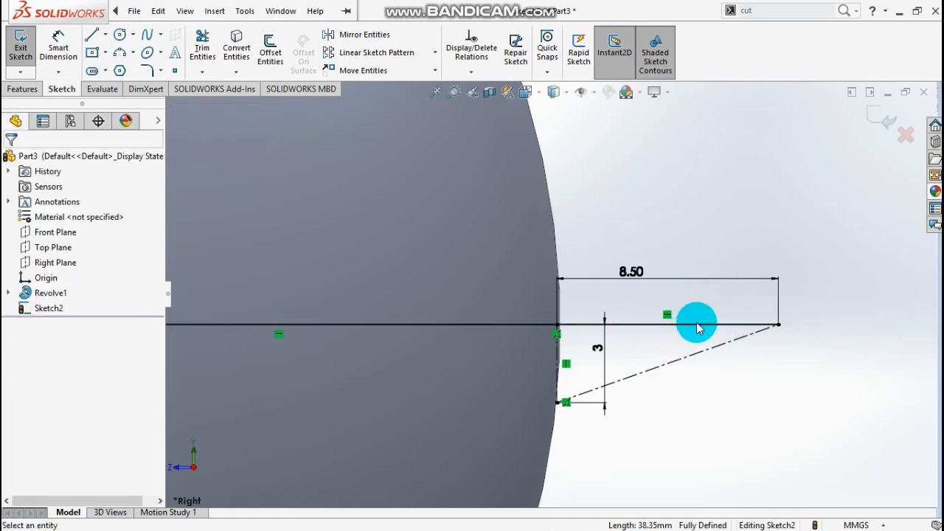
click(697, 325)
click(764, 285)
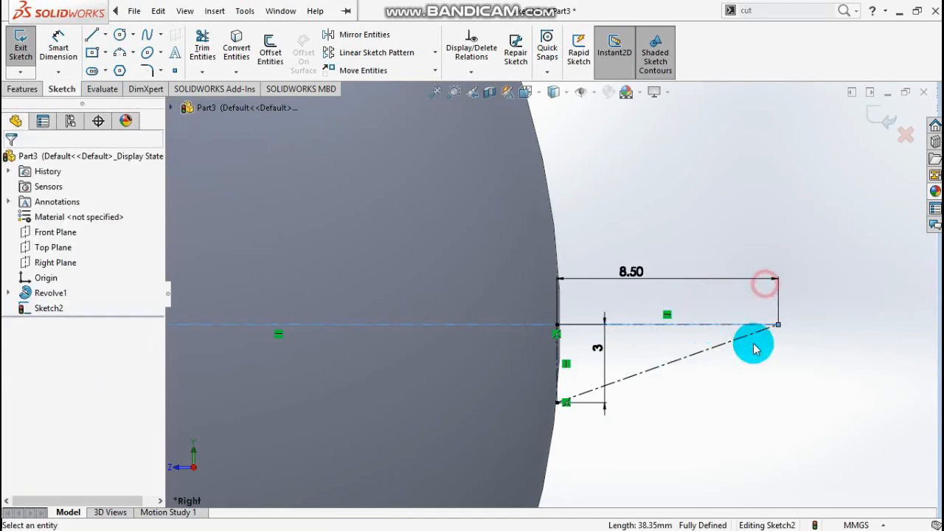
scroll(701, 362, up, 2)
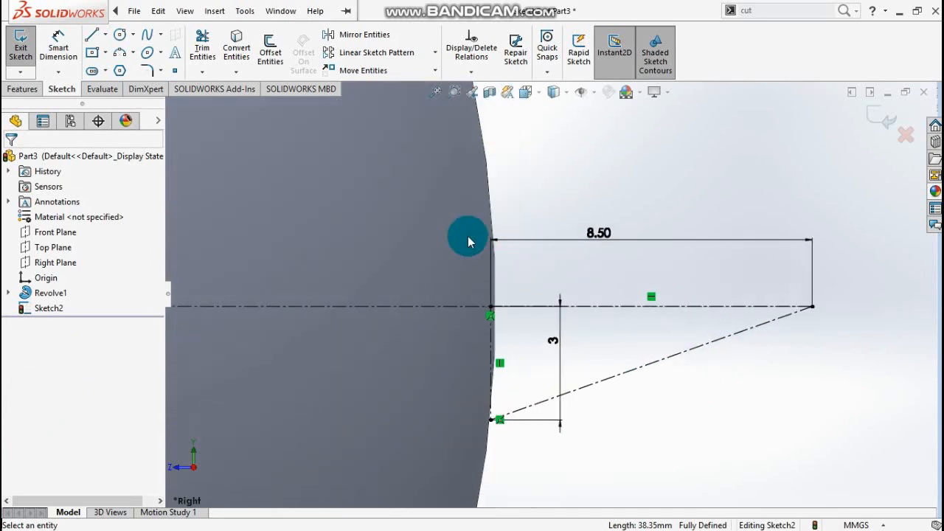
click(89, 36)
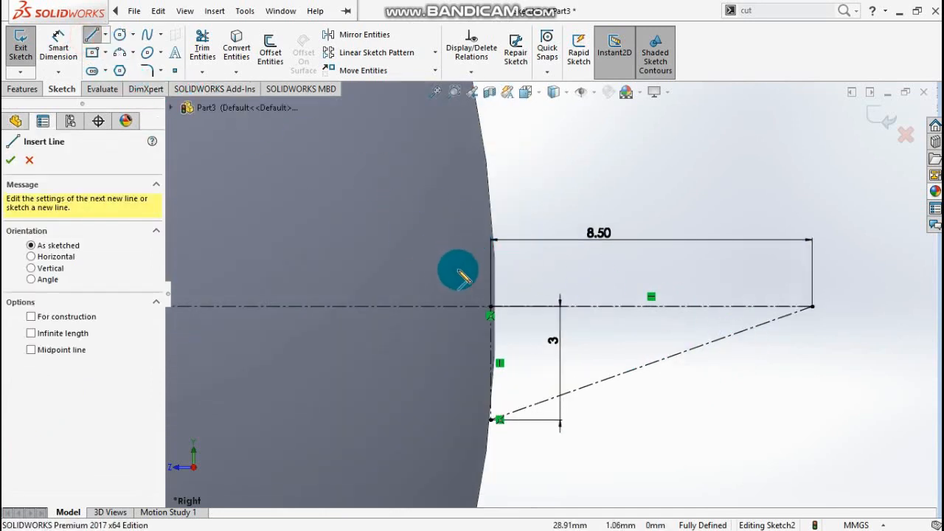
click(490, 313)
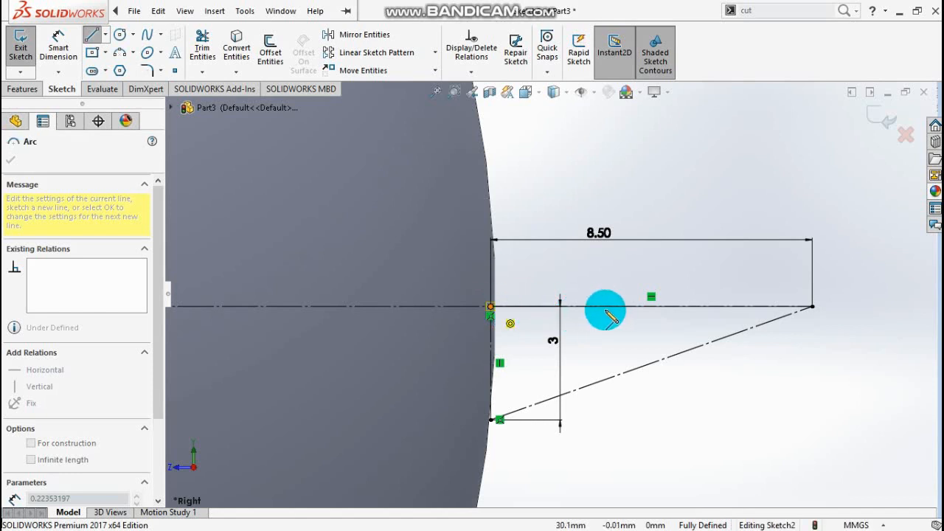
click(679, 302)
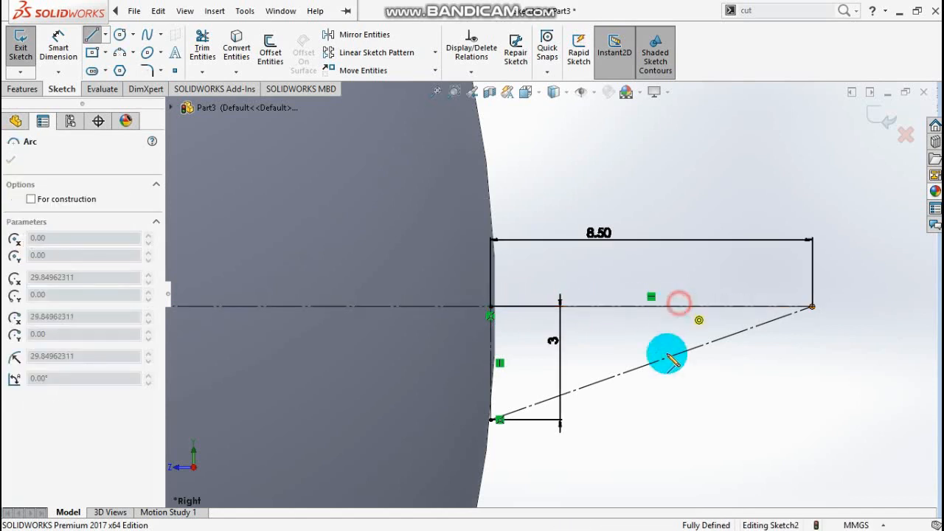
click(116, 58)
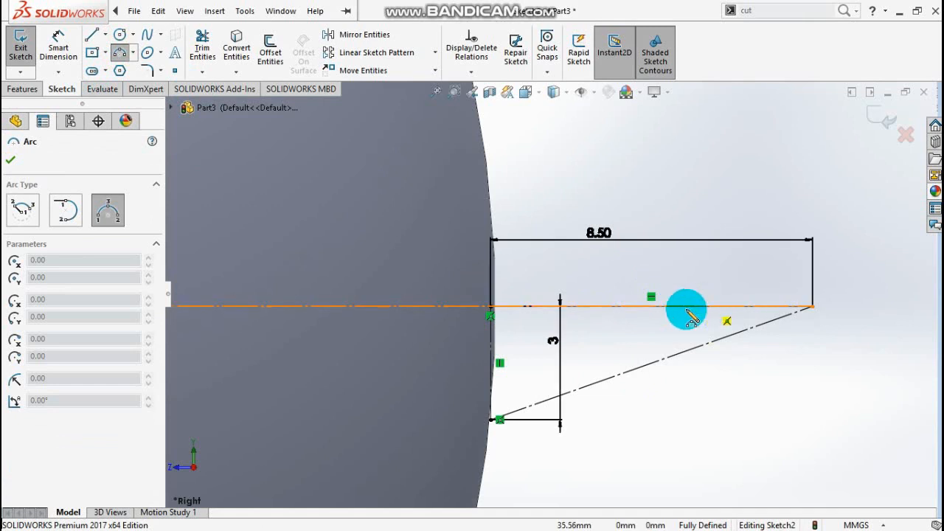
scroll(542, 334, down, 2)
scroll(871, 297, up, 2)
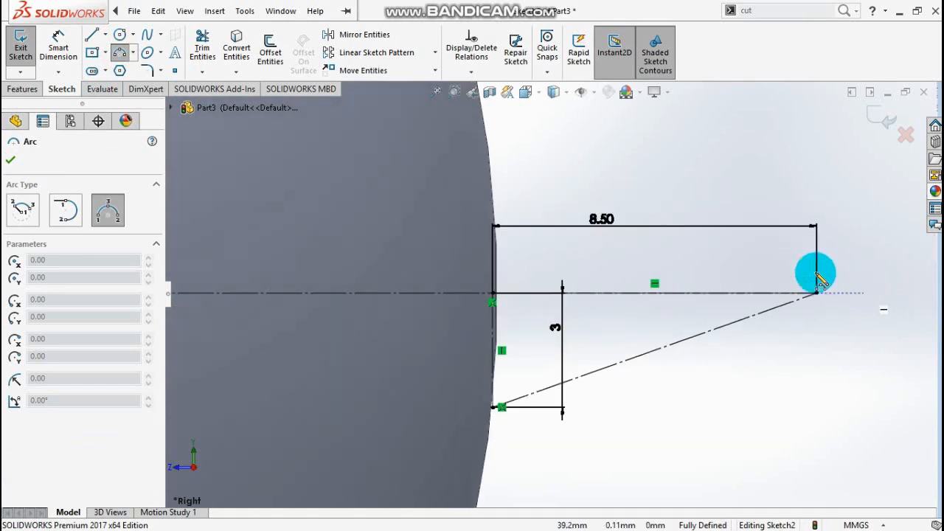
Step: Draw a solid line about 5.7 mm long on the centerline, from the triangle's corner at the dome toward its tip
click(97, 37)
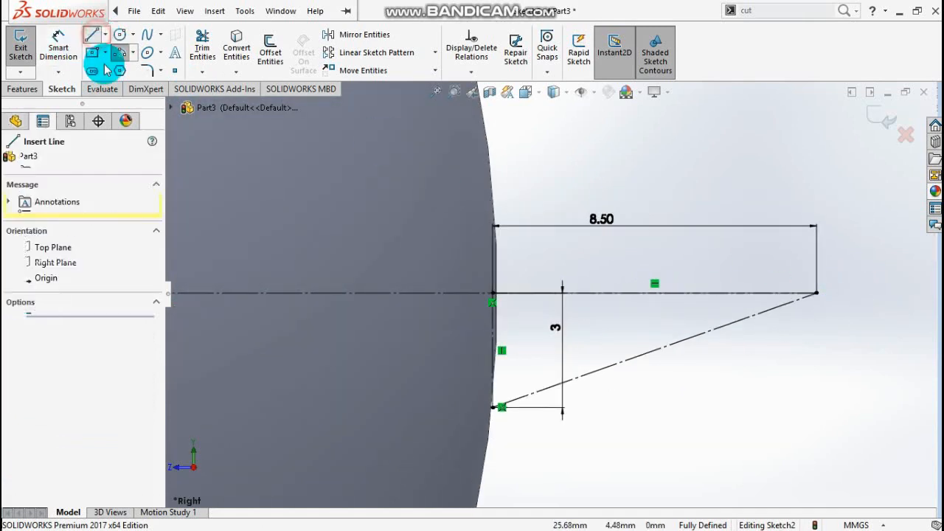
click(494, 295)
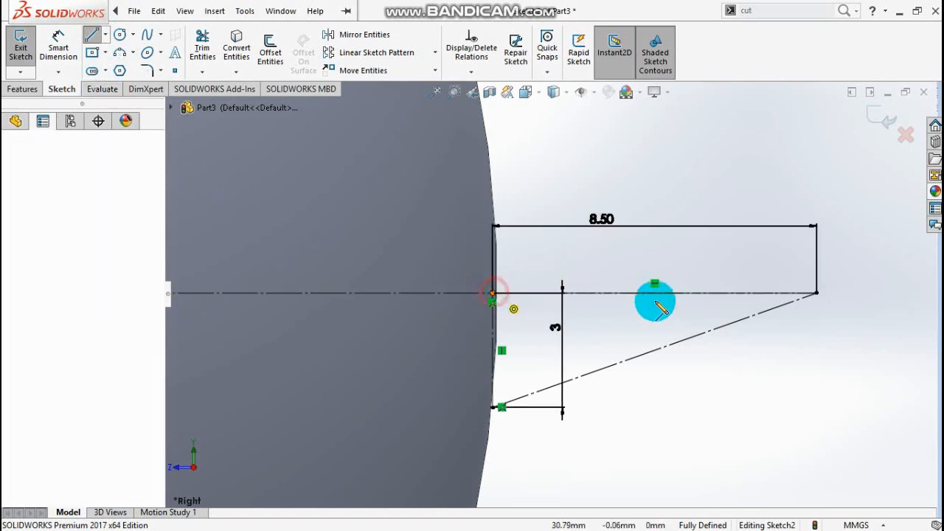
scroll(701, 295, down, 1)
click(703, 294)
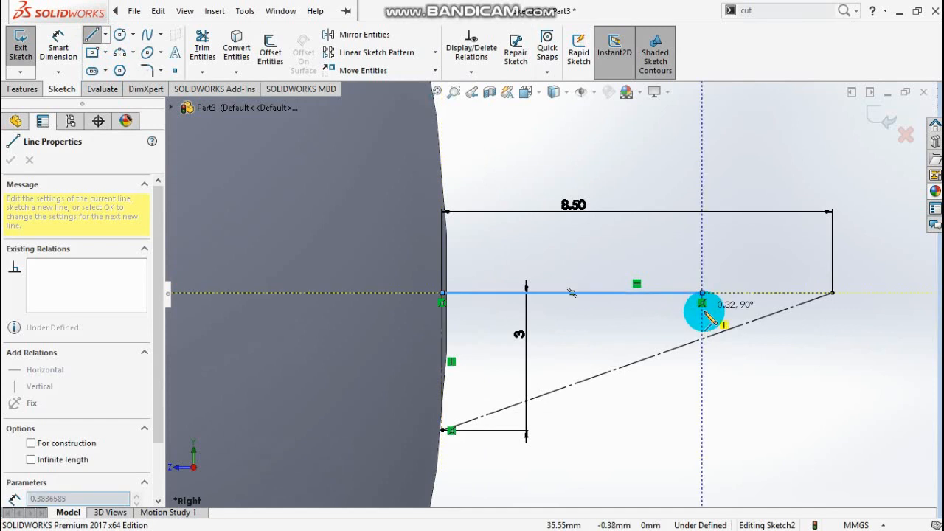
Step: Draw a three-point arc of about 0.8 mm radius from the solid line's outer end to the sloped construction line, bulging toward the tip
click(115, 53)
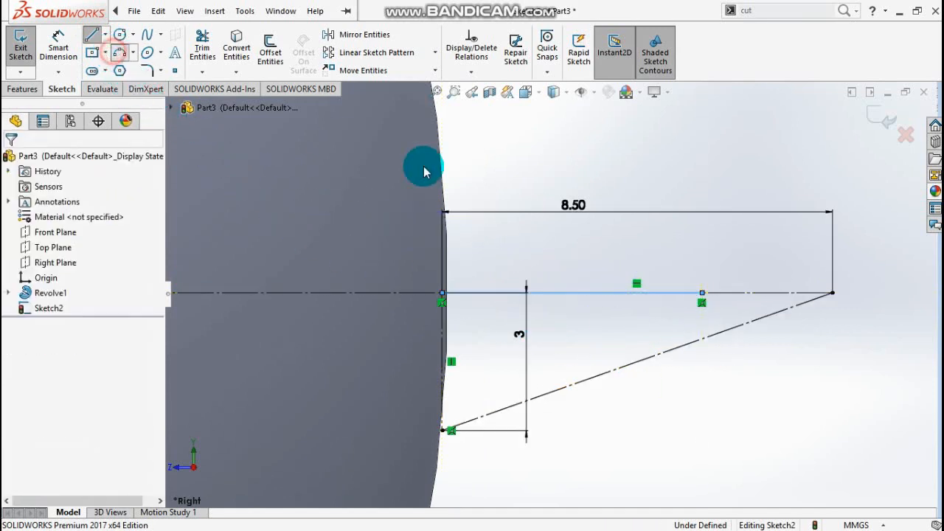
click(703, 294)
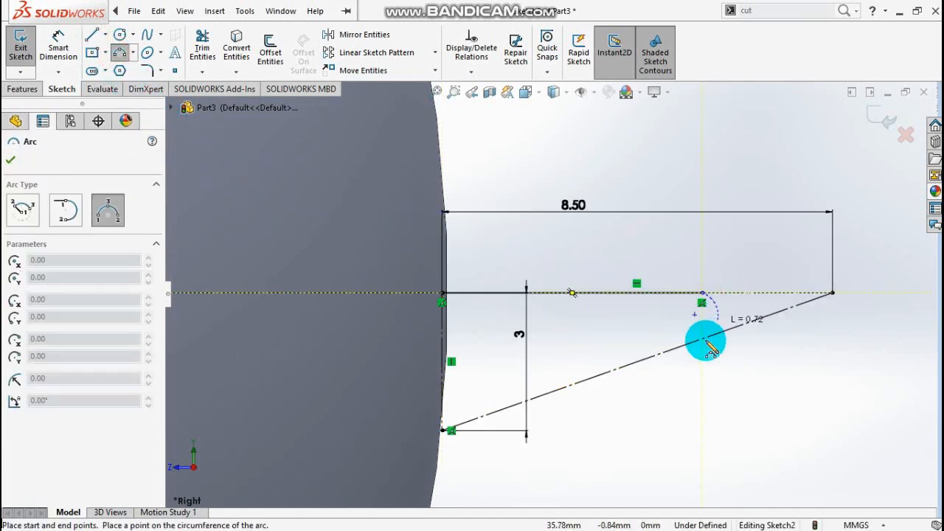
click(689, 342)
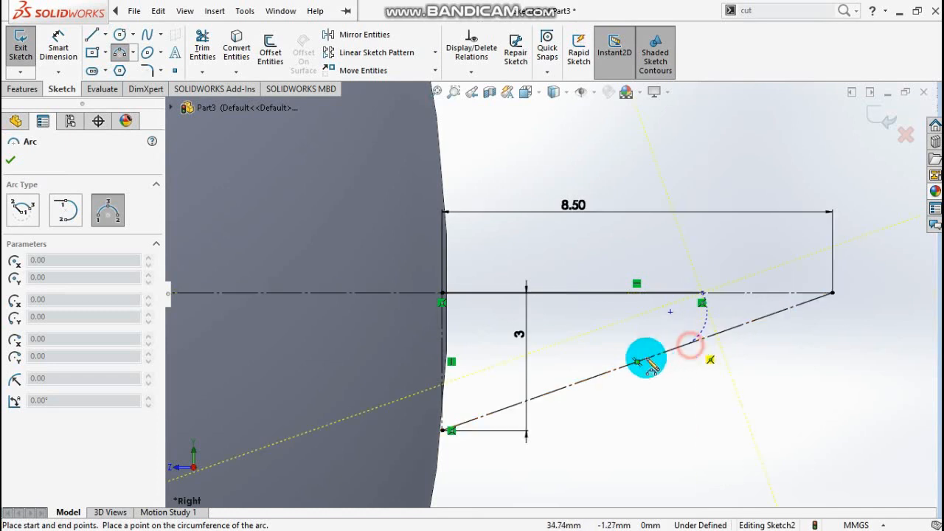
click(703, 331)
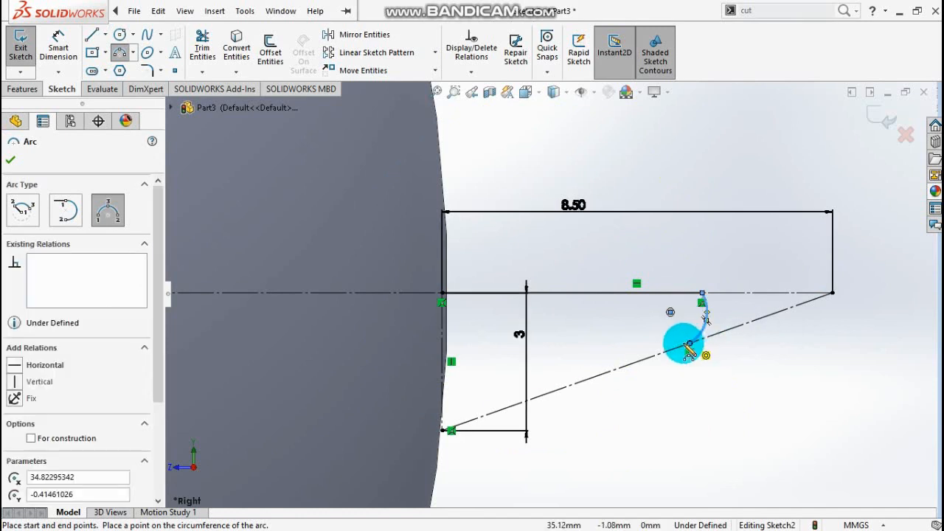
key(Escape)
Step: Close the profile with a line from the arc along the slope to the lower corner and a vertical line up to the centerline
click(91, 34)
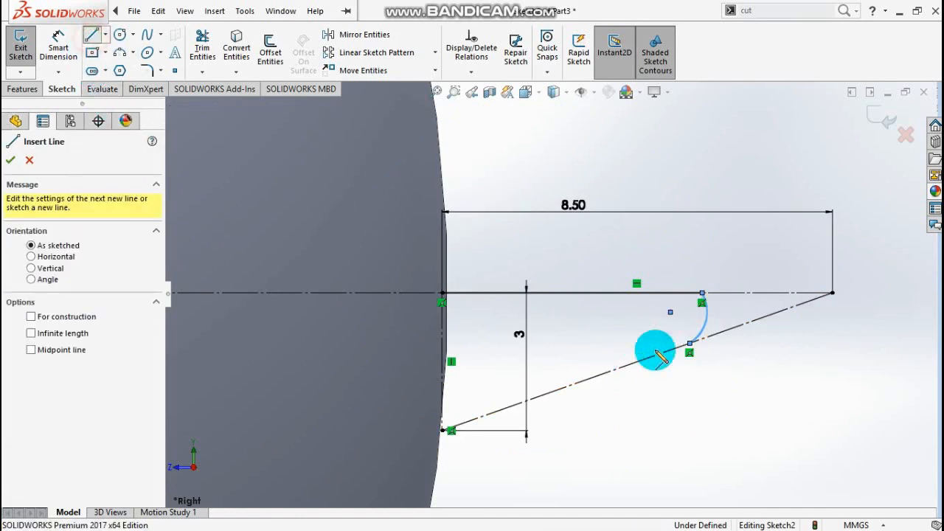
drag(653, 360, 445, 431)
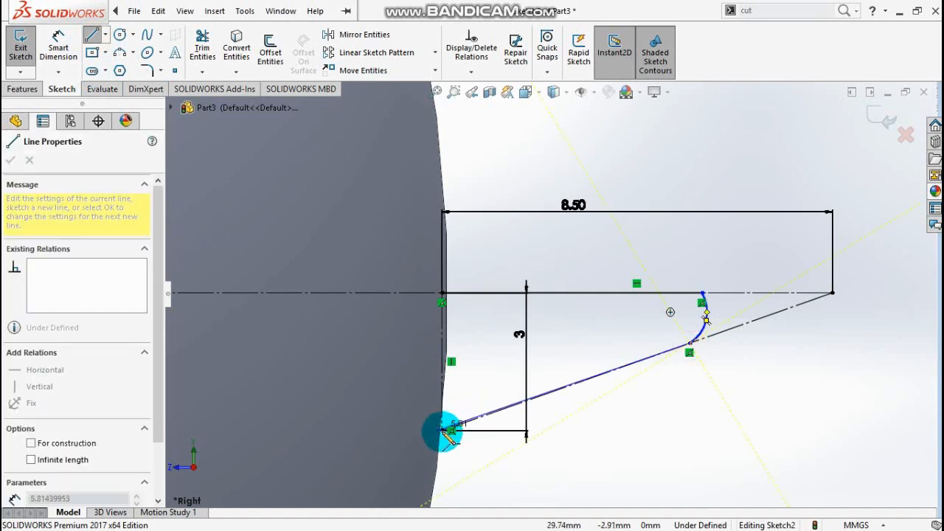
click(446, 431)
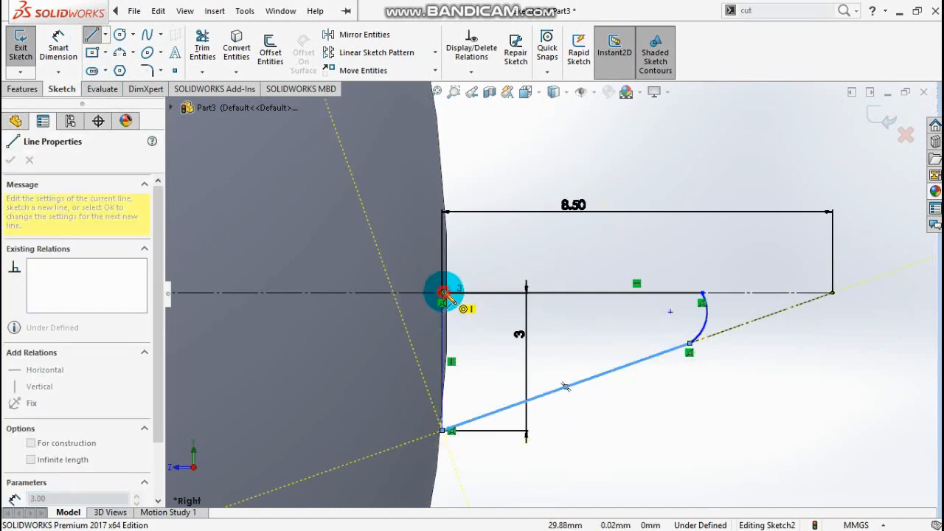
click(443, 293)
key(Escape)
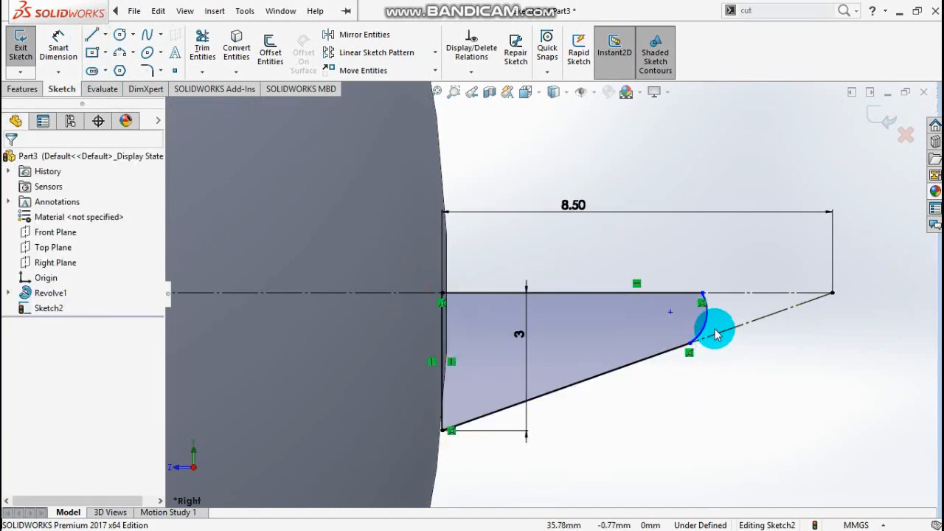
Step: Dimension the arc's radius as 1.5 mm
scroll(717, 334, down, 2)
click(697, 309)
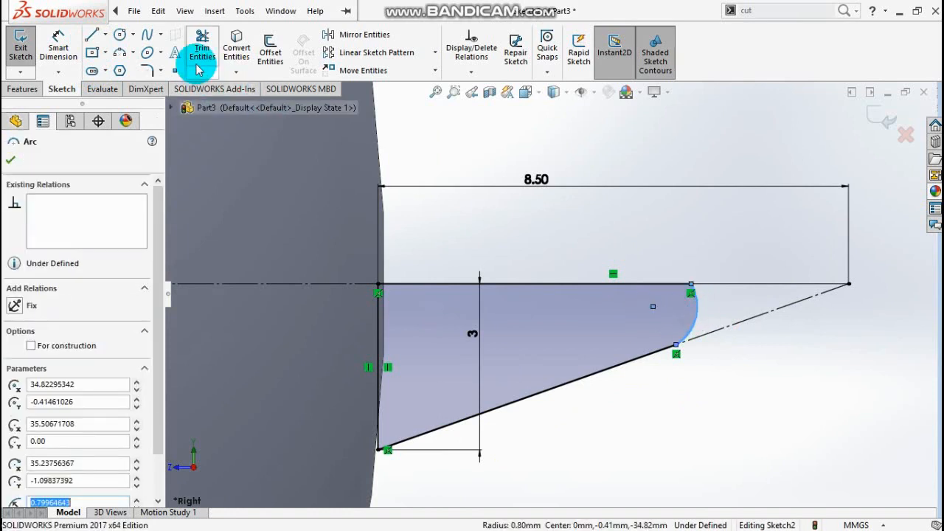
click(63, 45)
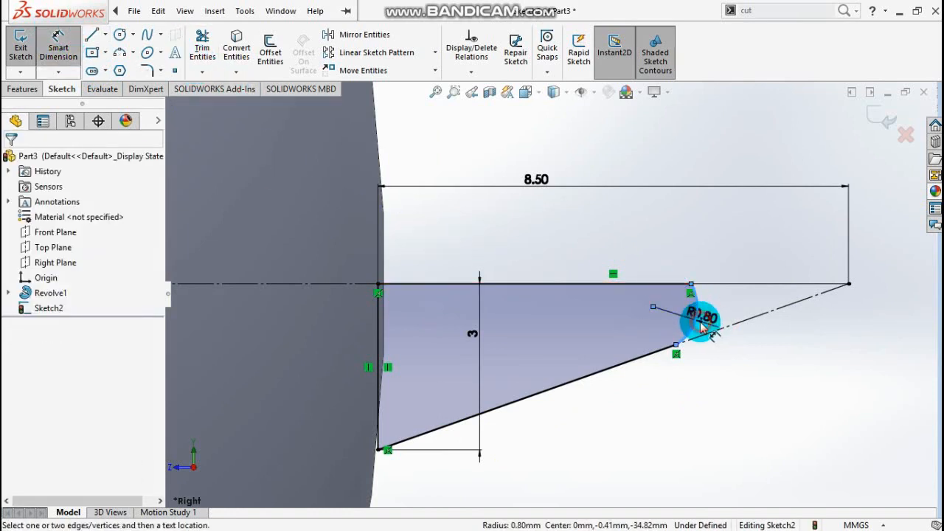
click(705, 324)
text(1.5)
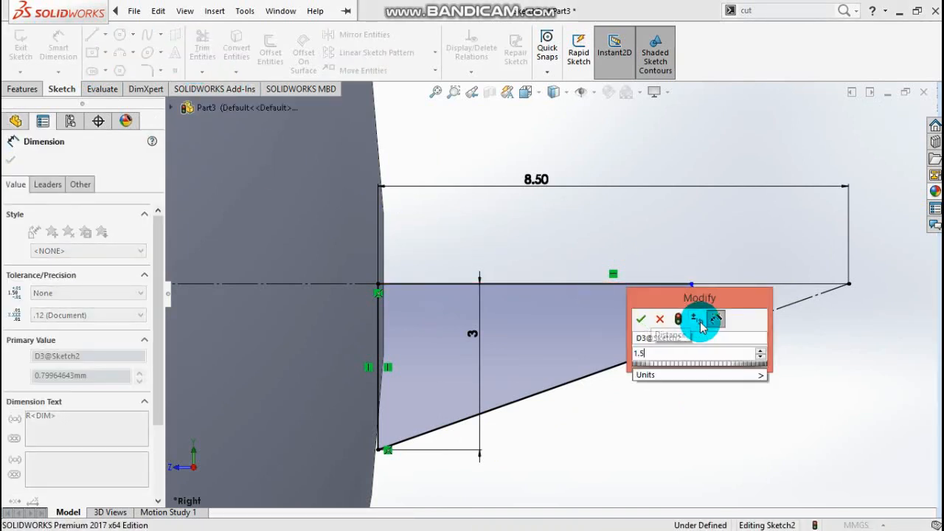
key(Return)
key(Escape)
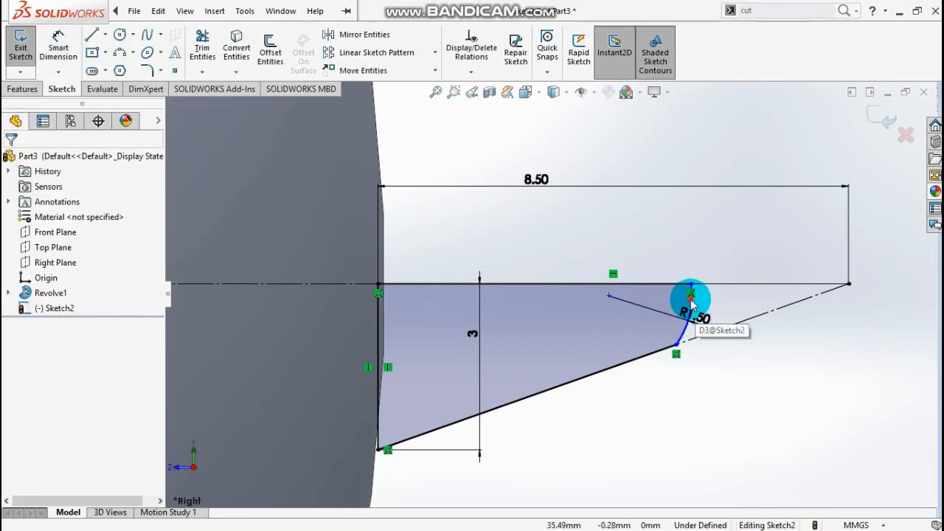
Step: Make the arc tangent to the sloped construction line
click(692, 304)
ctrl+click(720, 330)
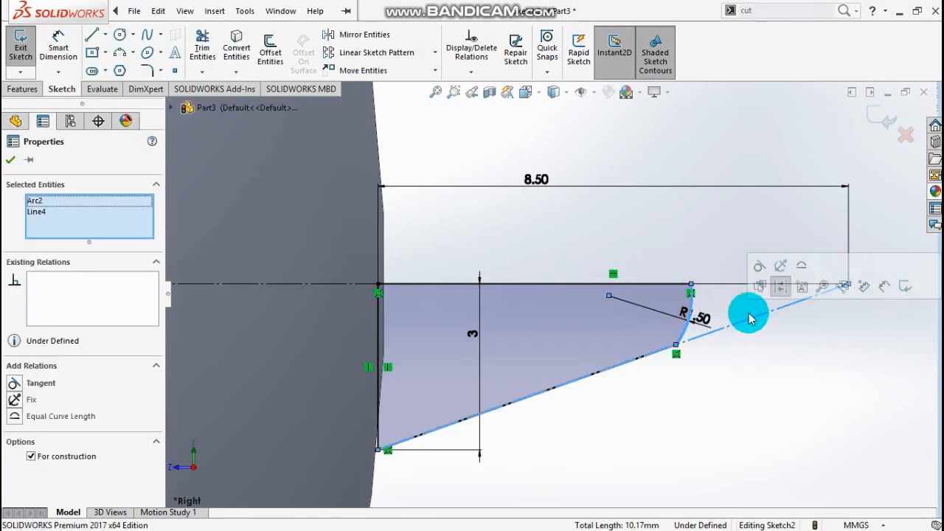
click(759, 265)
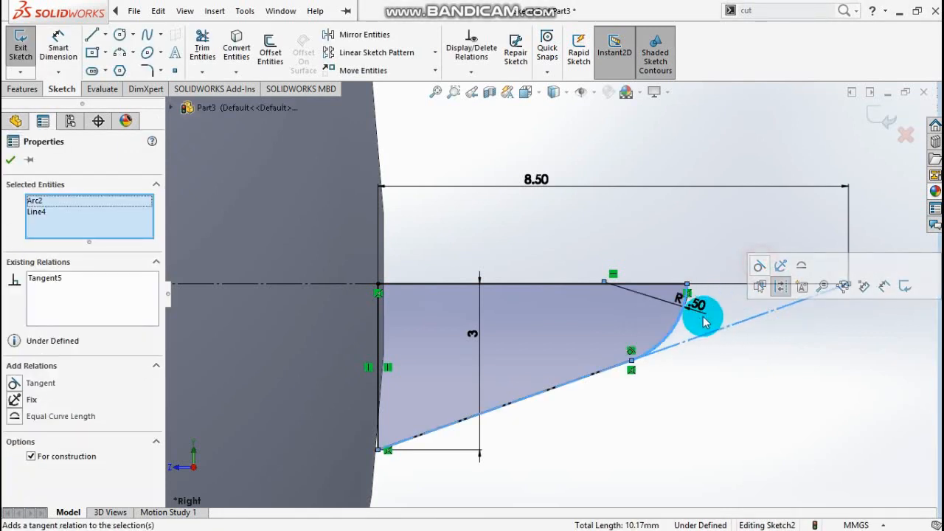
Step: Dimension the profile's solid line on the centerline as 6.25 mm and exit the sketch
click(575, 285)
click(59, 46)
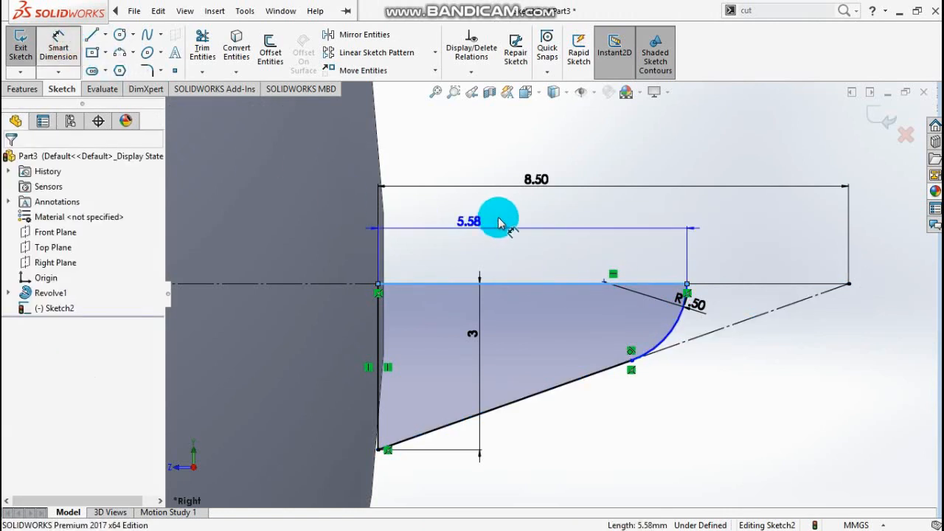
click(504, 217)
text(6)
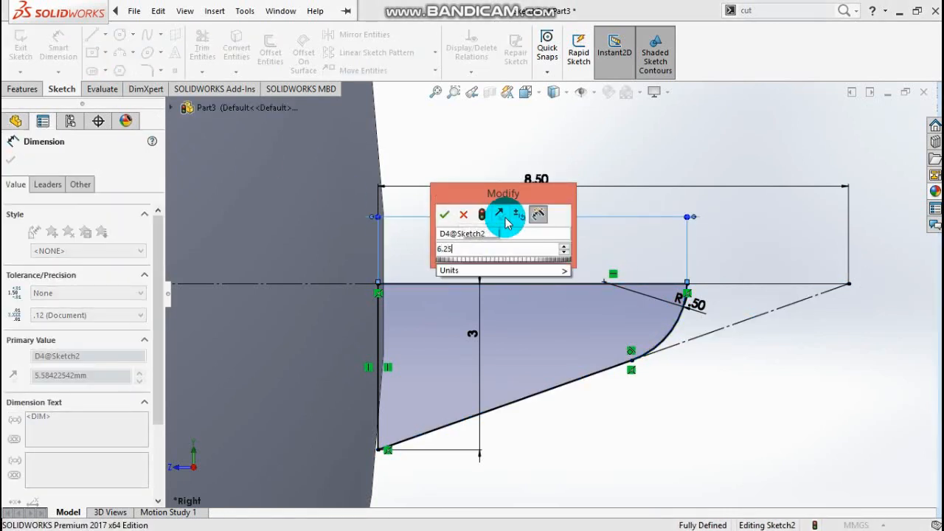
text(.25)
key(Return)
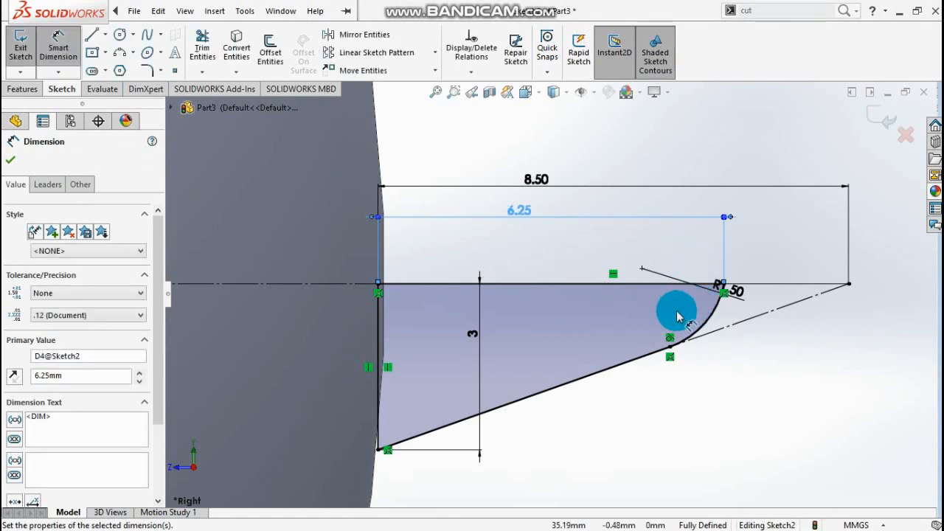
click(879, 116)
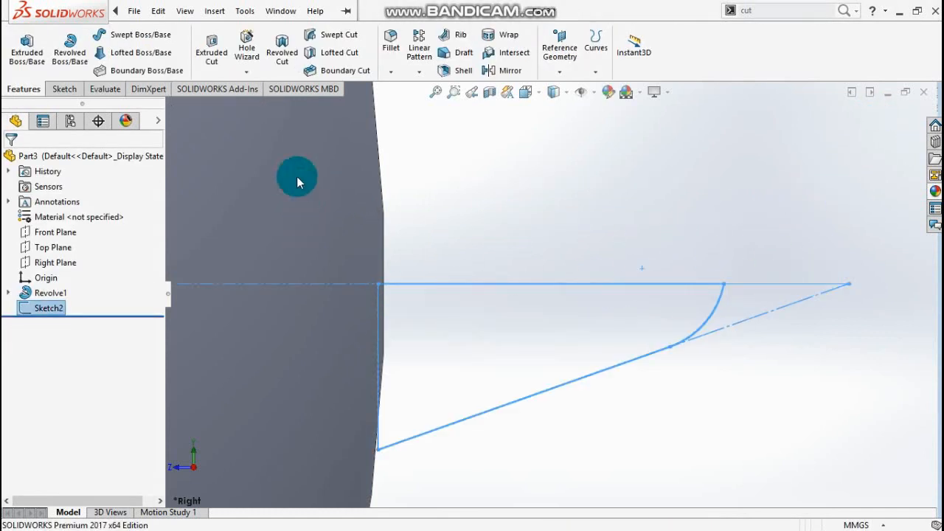
Step: Revolve the tapered profile 360° about its centerline into a round-tipped cone merged with the half-sphere
click(69, 44)
click(506, 284)
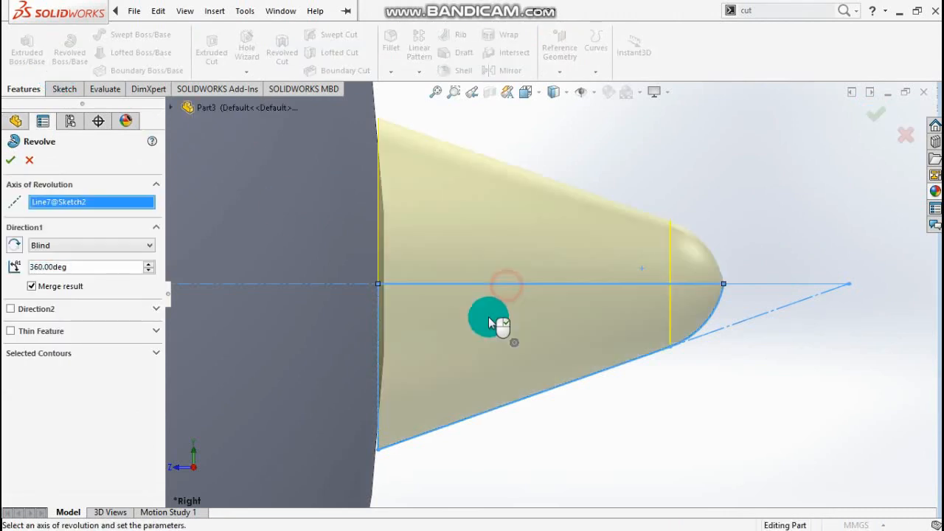
click(11, 161)
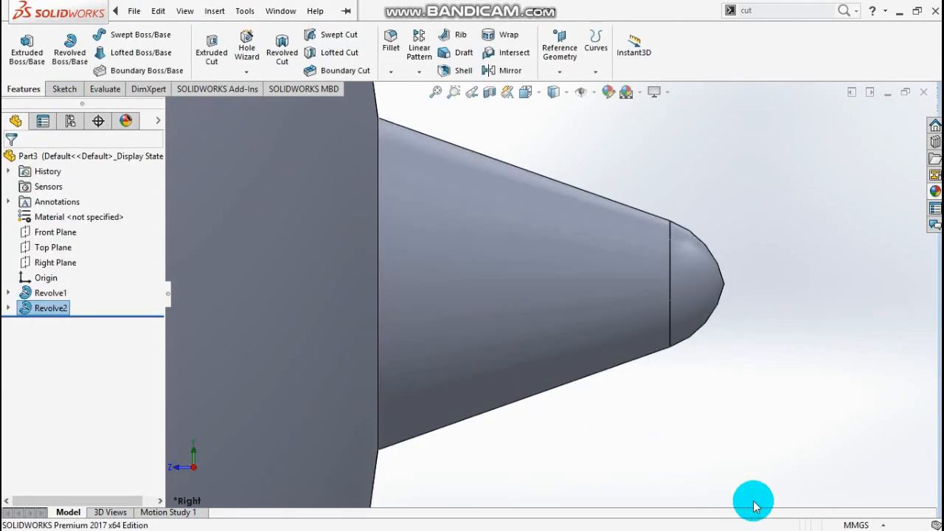
Step: Create a reference axis at the intersection of the Front Plane and the Top Plane
middle_drag(746, 459, 727, 425)
scroll(726, 416, up, 3)
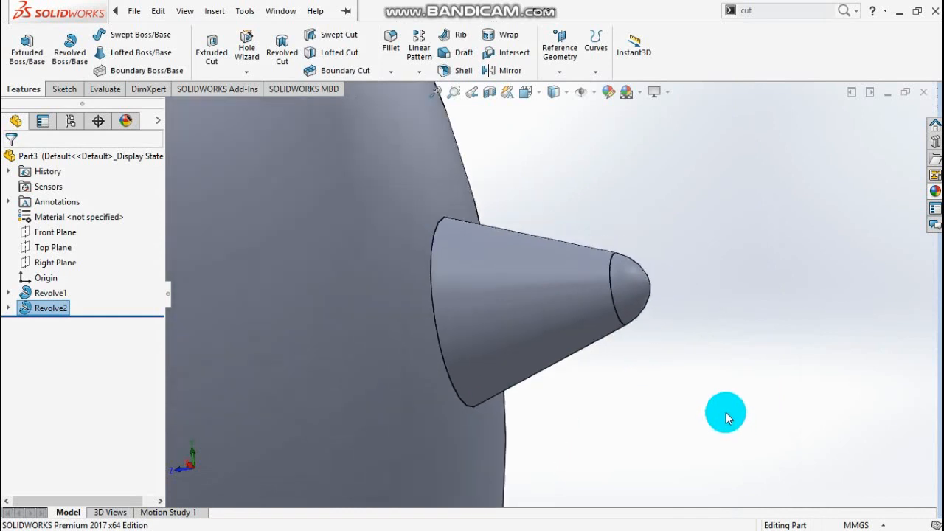
key(space)
click(768, 71)
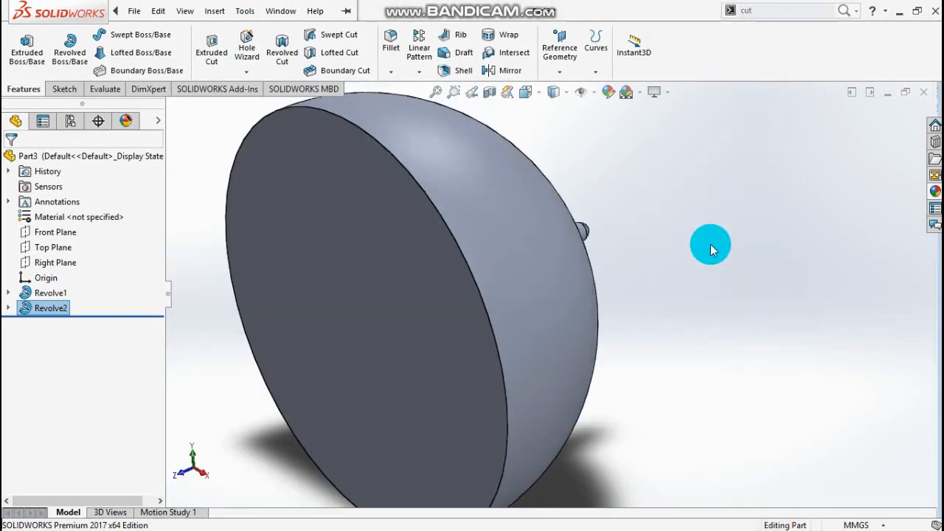
middle_drag(720, 327, 619, 343)
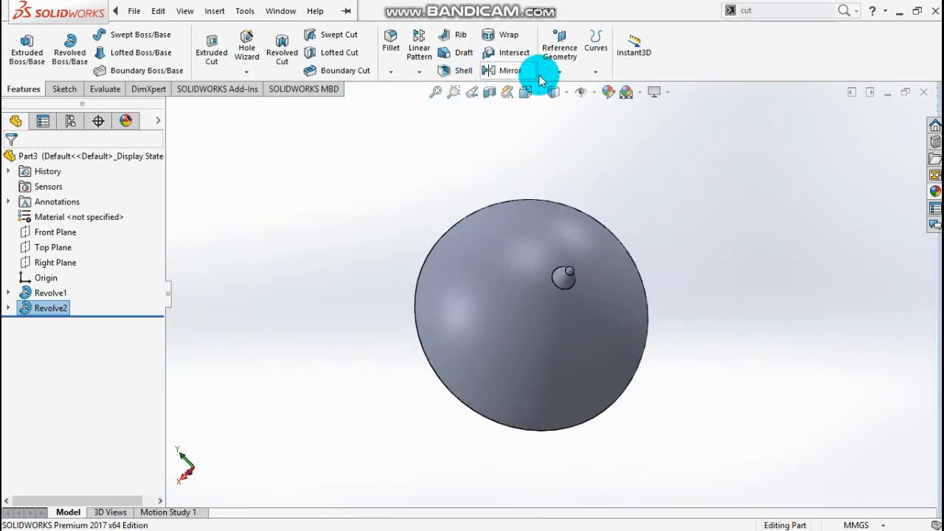
click(55, 232)
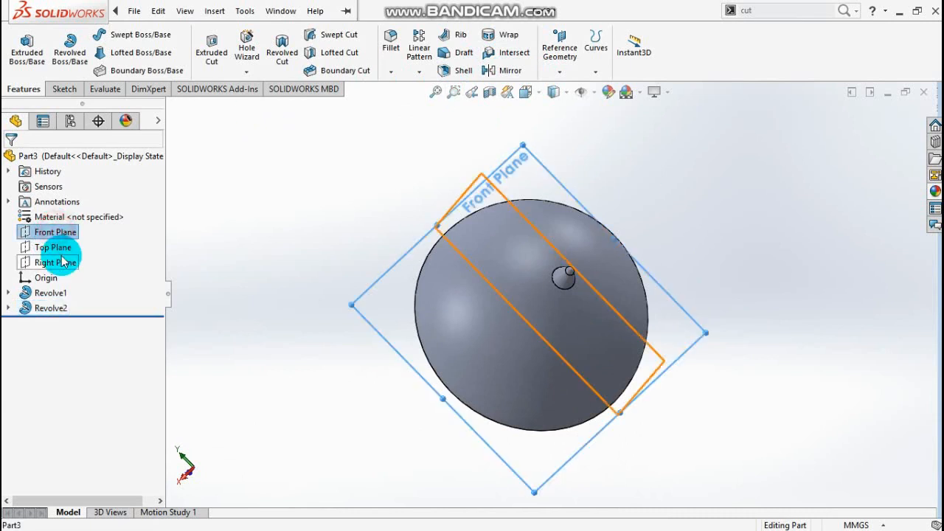
click(559, 55)
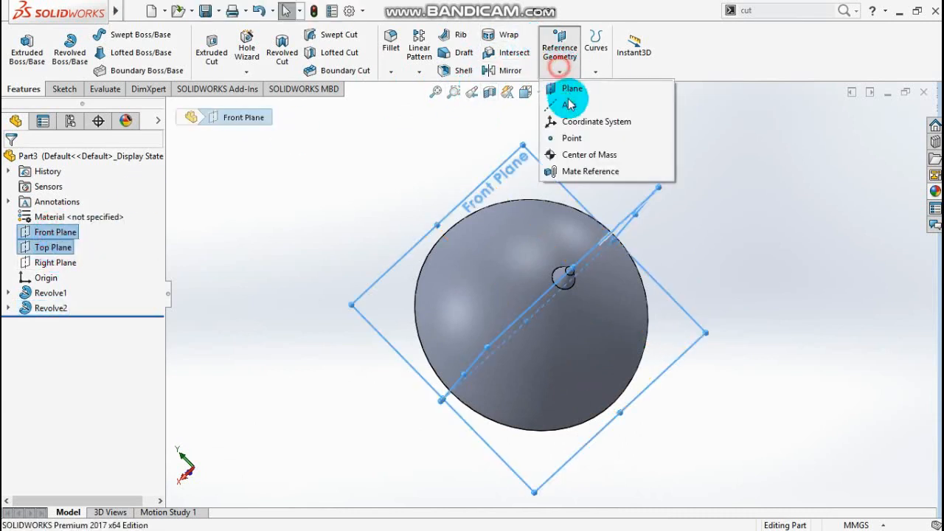
click(570, 106)
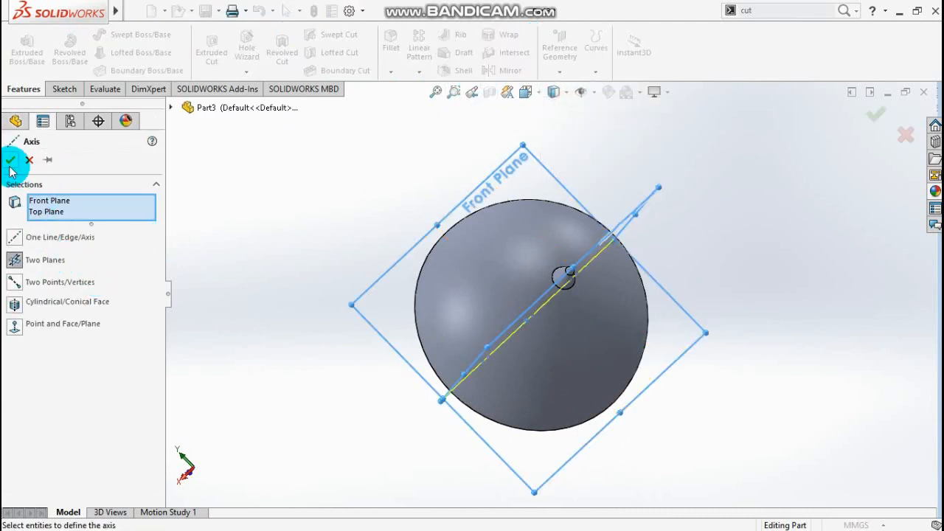
click(15, 159)
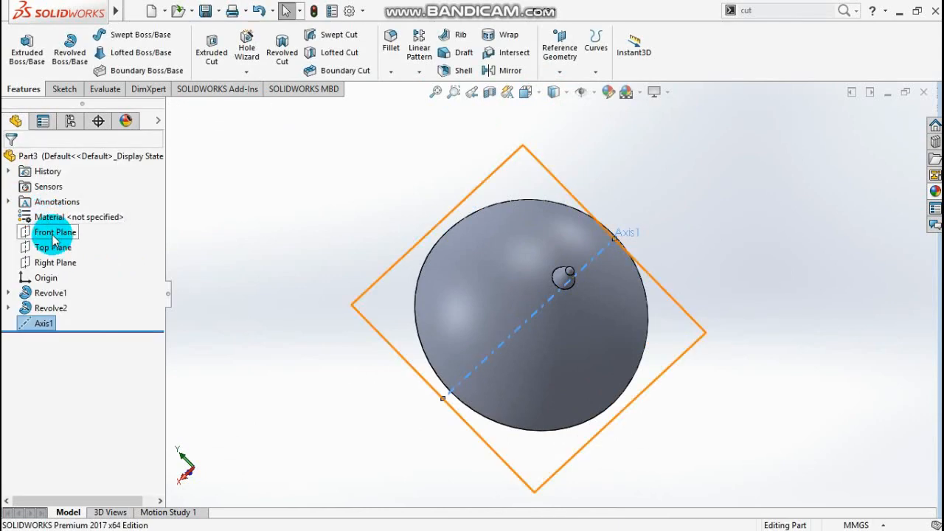
Step: Create a reference axis at the intersection of the Front Plane and the Right Plane
click(53, 235)
ctrl+click(56, 263)
click(569, 71)
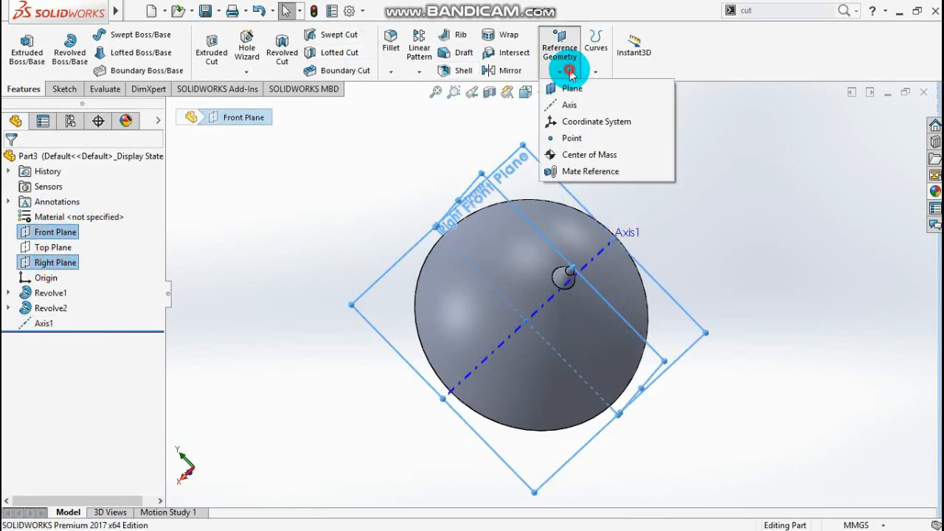
click(569, 105)
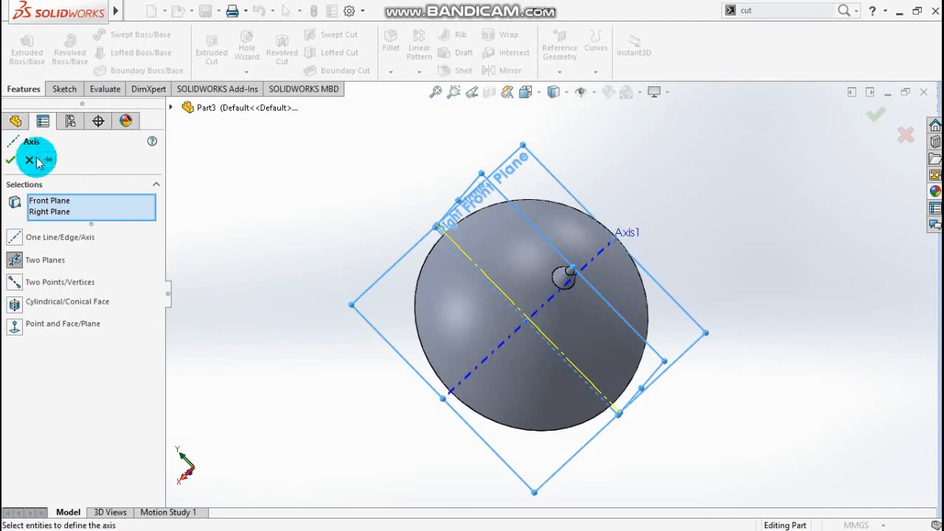
click(8, 160)
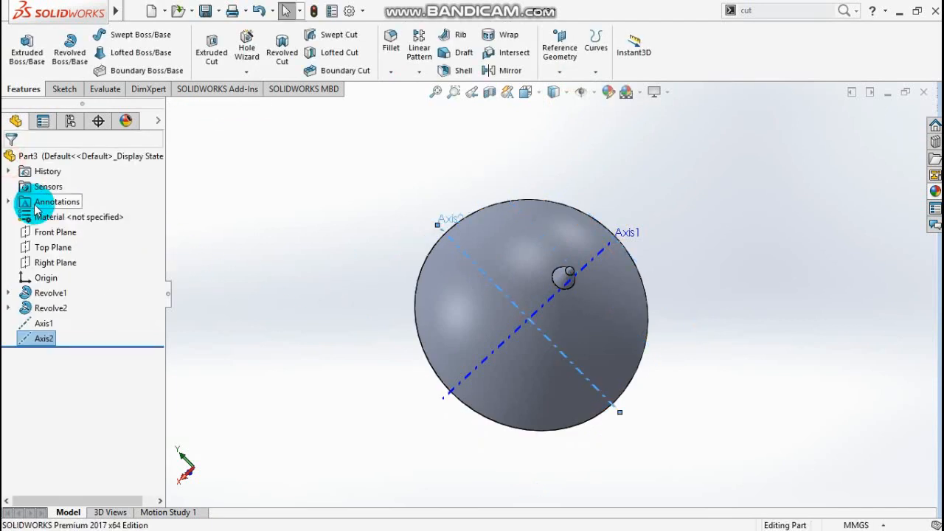
Step: Create a reference axis at the intersection of the Top Plane and the Right Plane
click(52, 248)
ctrl+click(53, 263)
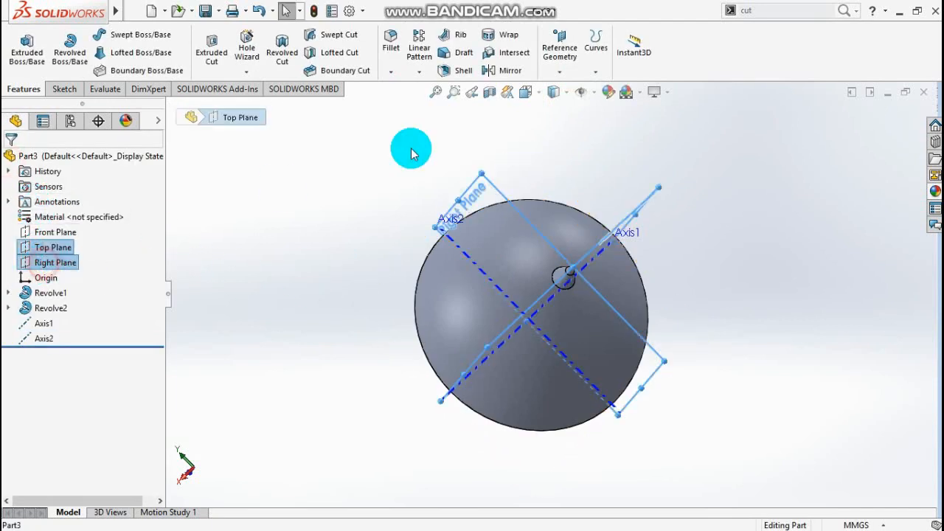
click(560, 72)
click(570, 105)
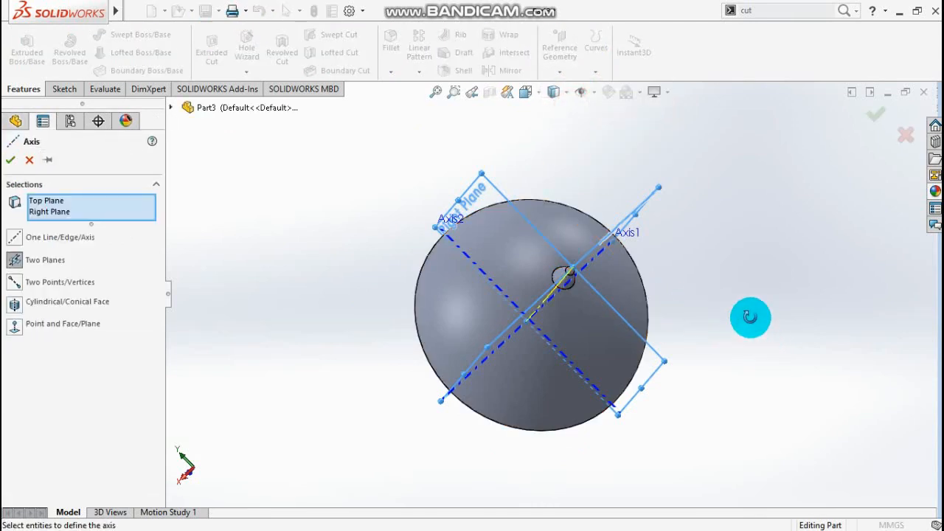
middle_drag(749, 316, 731, 257)
click(10, 160)
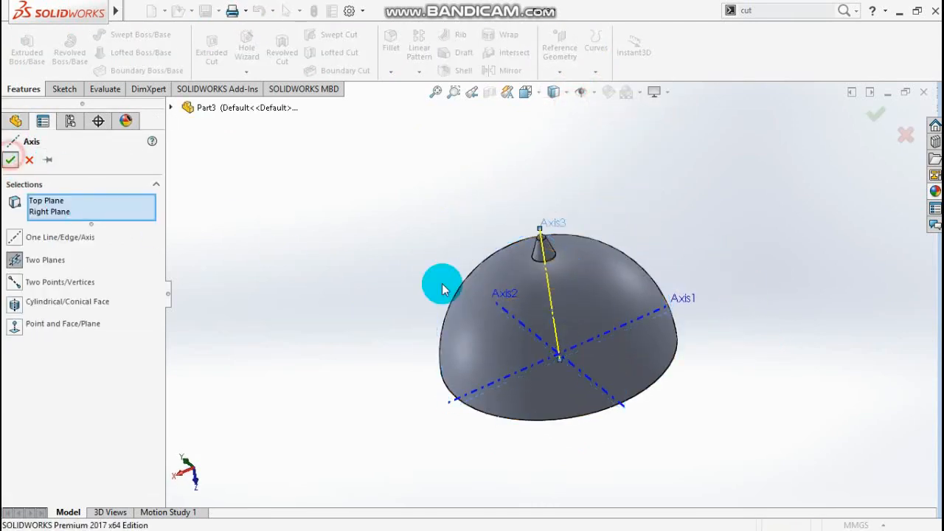
Step: Start a circular pattern and make Axis1 its rotation axis in place of Axis3
middle_drag(814, 344, 822, 387)
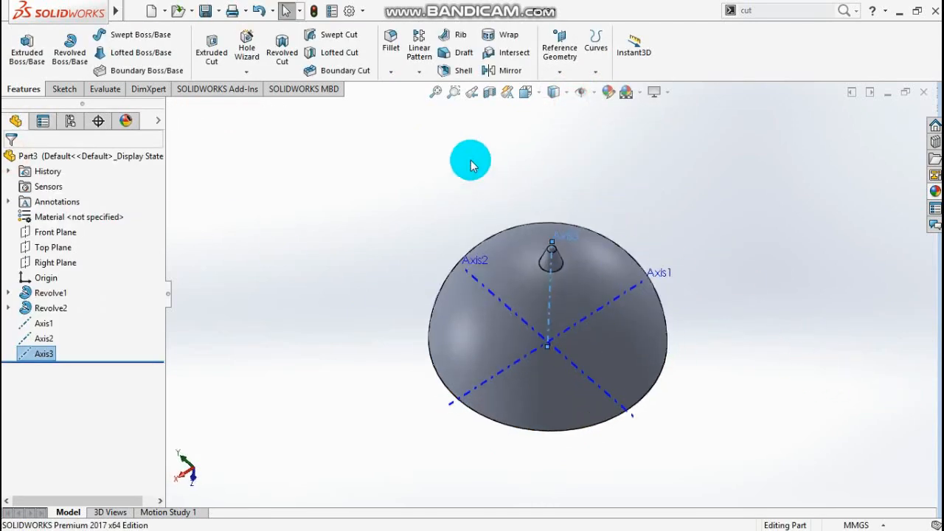
click(419, 72)
click(443, 101)
scroll(555, 275, down, 3)
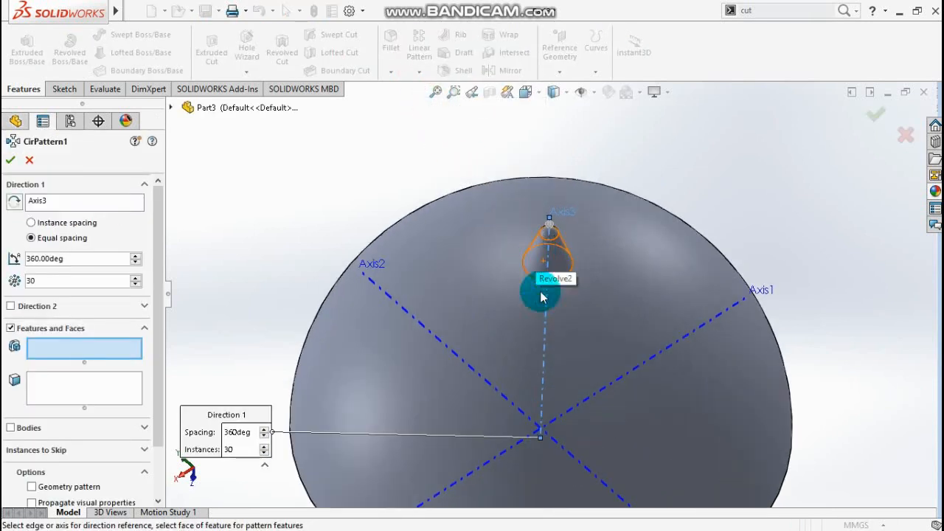
click(38, 199)
scroll(332, 313, up, 2)
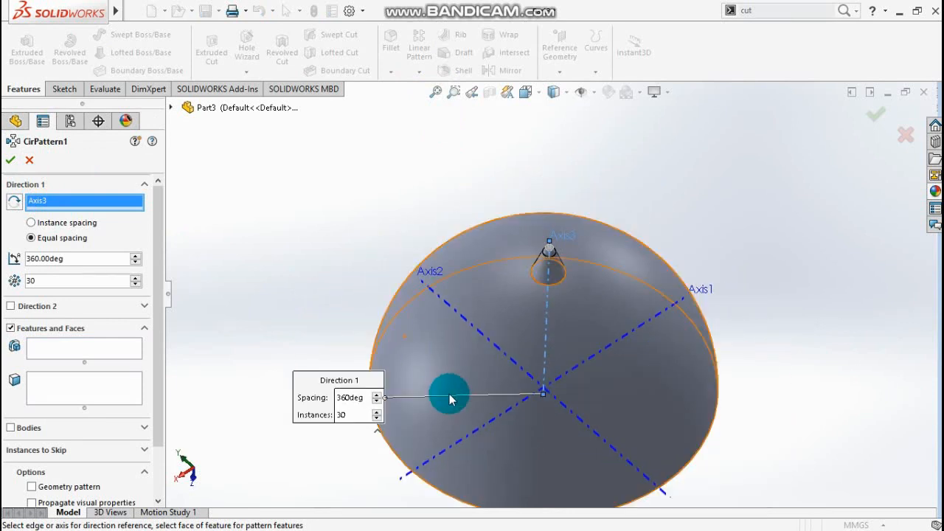
click(443, 446)
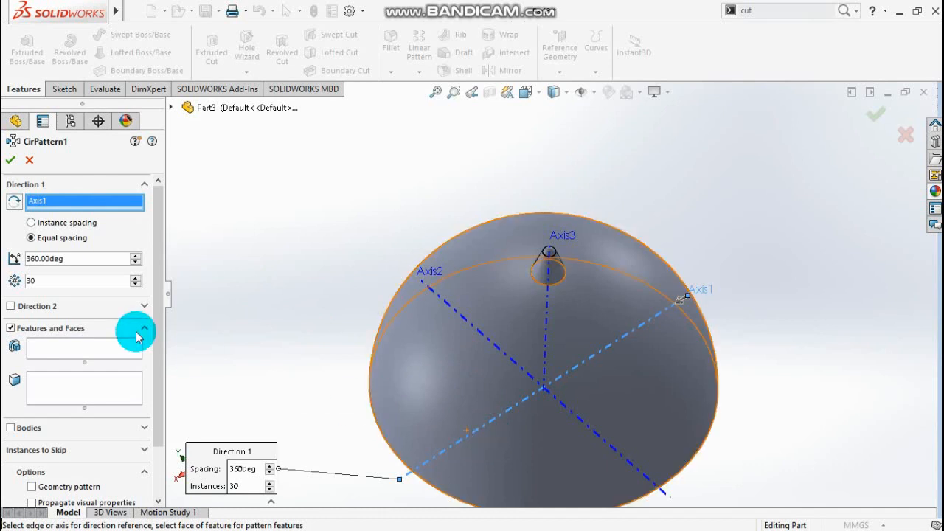
Step: Set the circular pattern to a total angle of 18° with 2 equally spaced instances
double_click(70, 258)
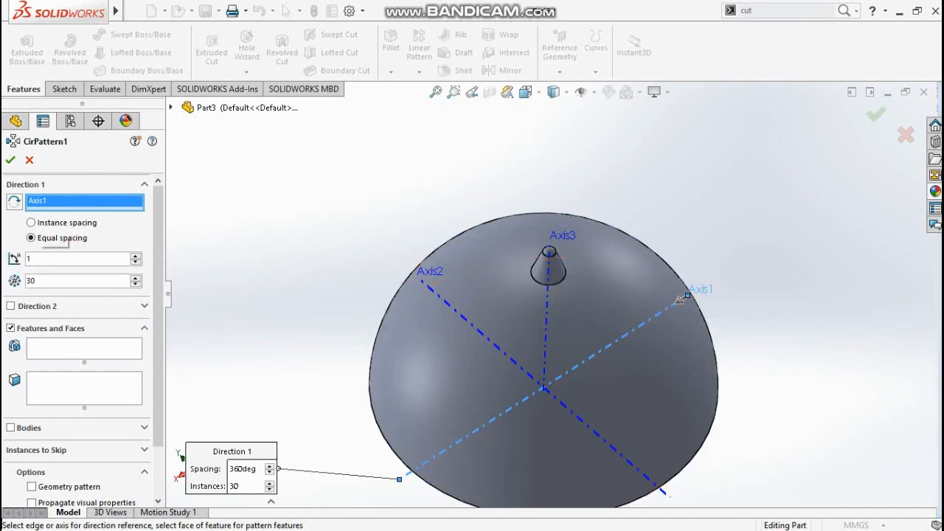
text(18)
key(Return)
click(51, 282)
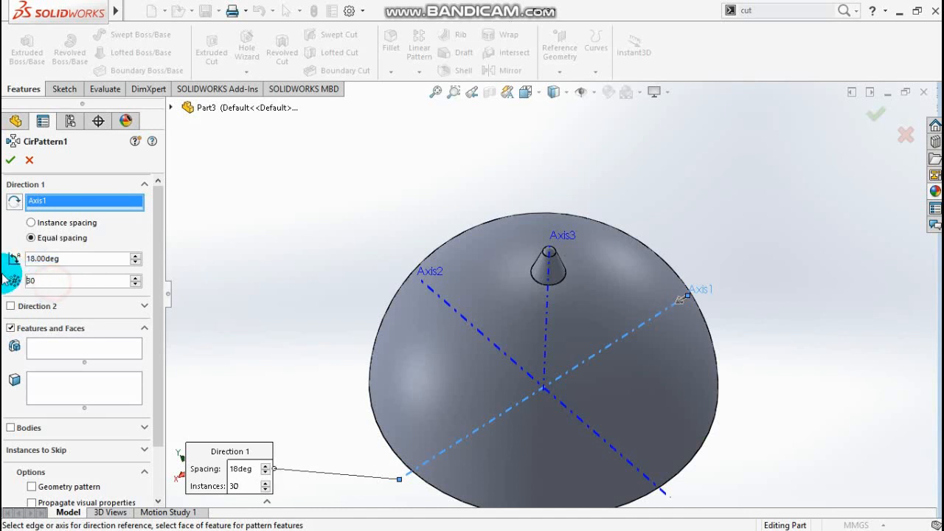
double_click(46, 283)
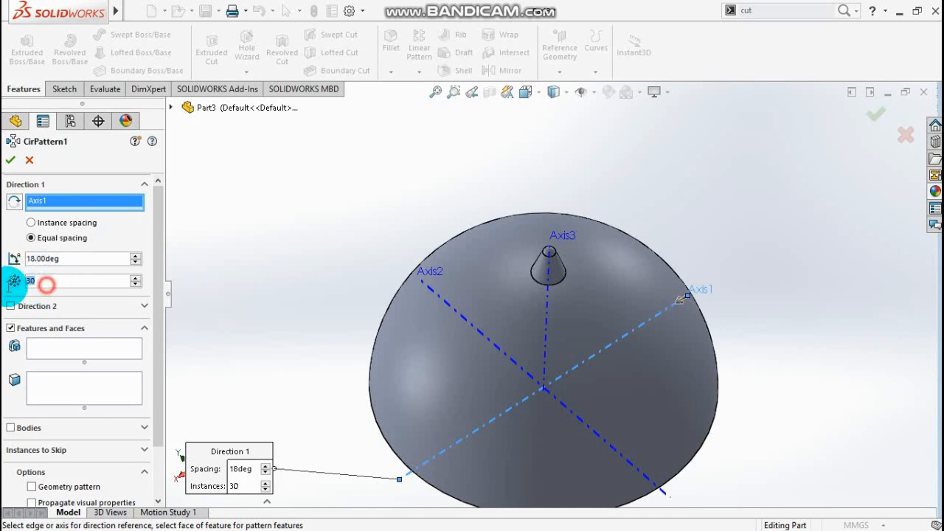
Step: Pattern the crown cone (Revolve2) about Axis1, restoring that axis as the pattern direction, and accept the circular pattern
click(67, 346)
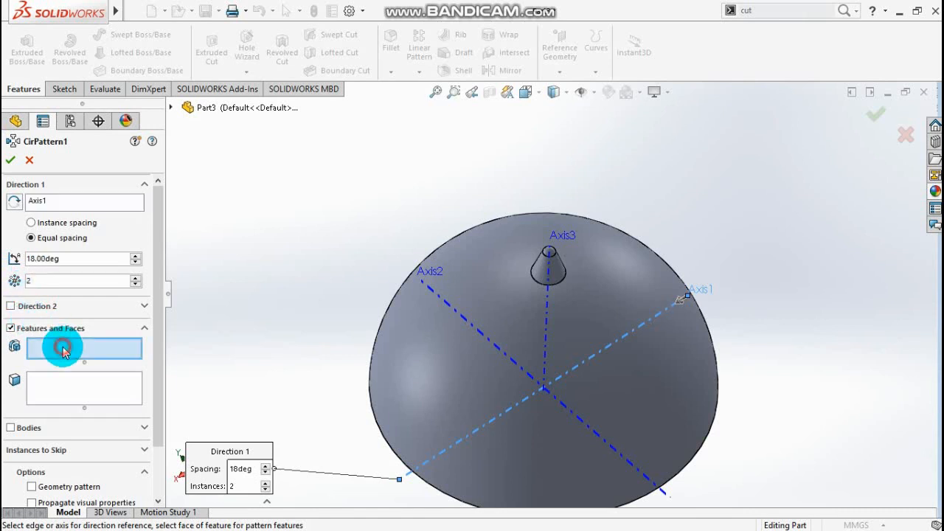
click(558, 273)
scroll(394, 361, down, 3)
click(68, 206)
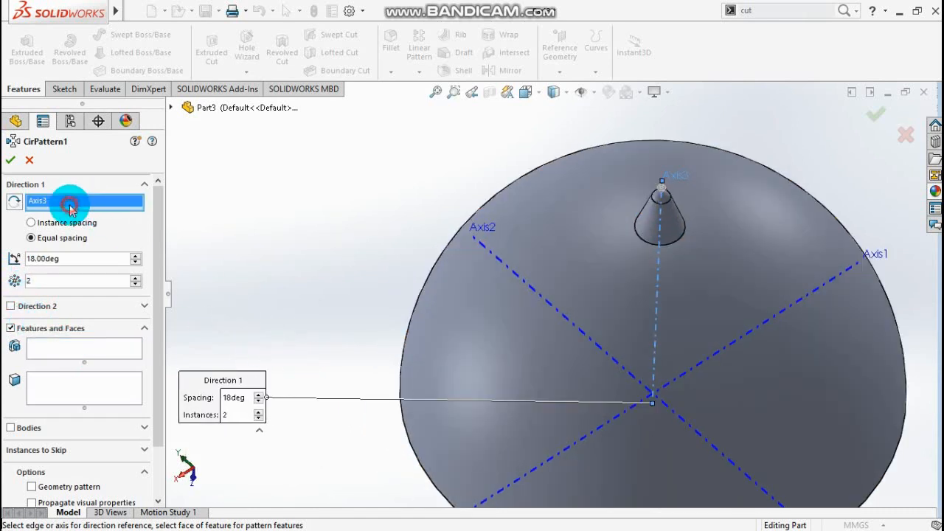
scroll(590, 433, up, 3)
click(592, 427)
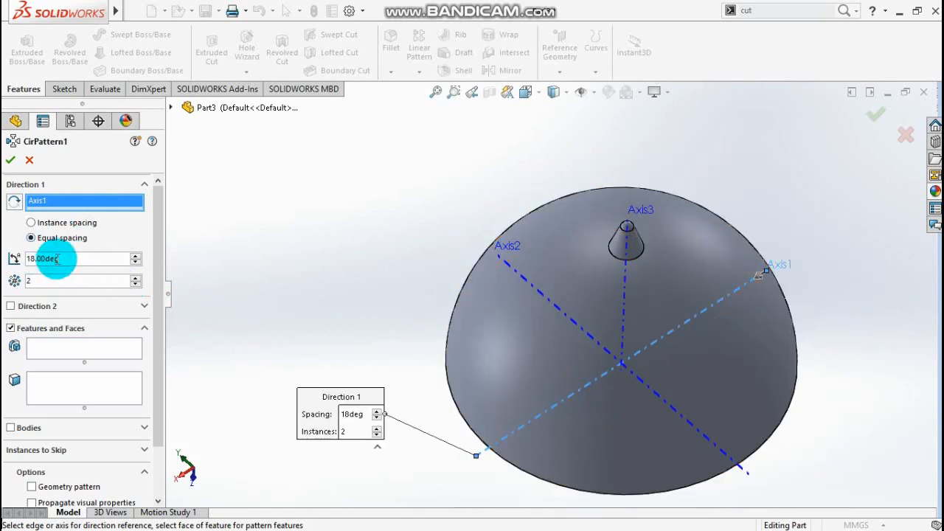
click(45, 348)
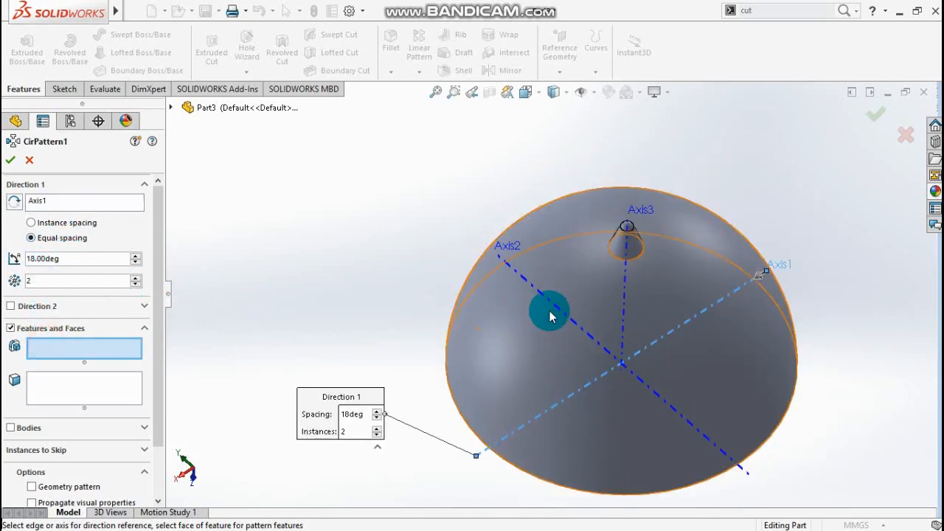
click(618, 256)
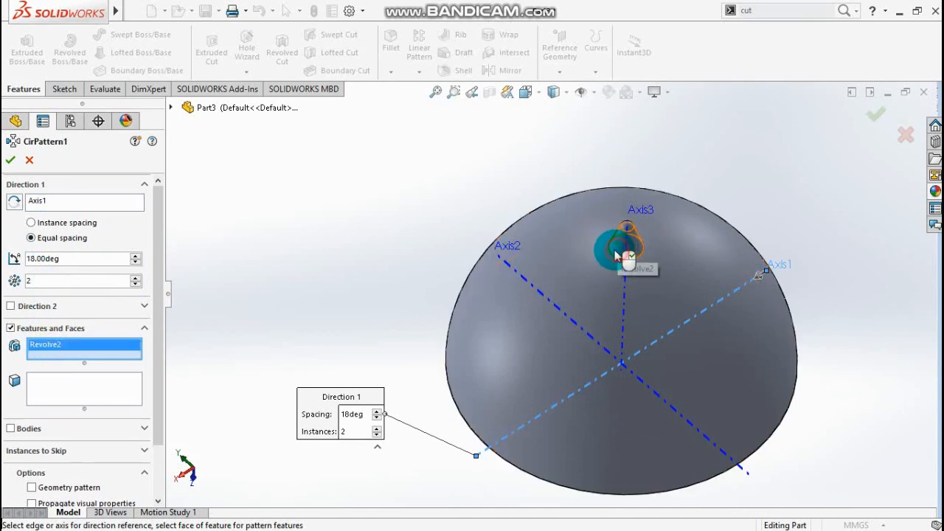
click(11, 161)
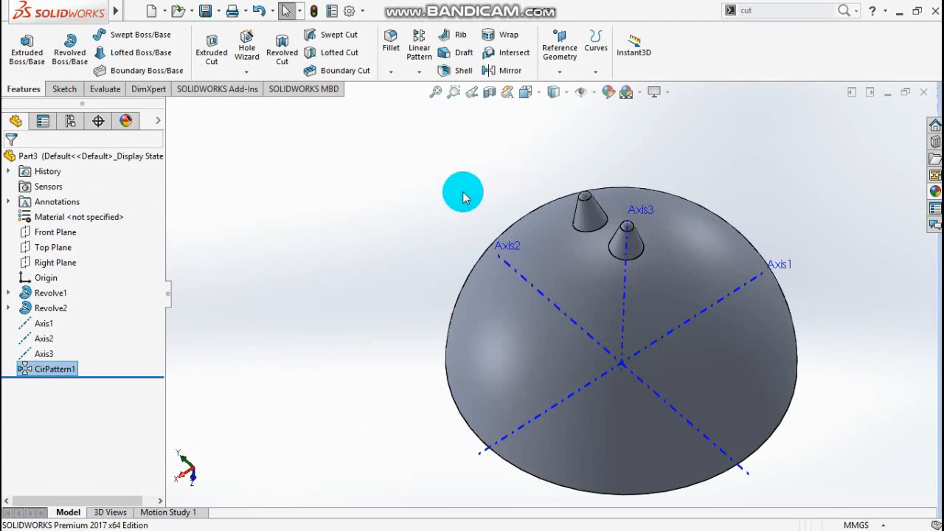
Step: Start a second circular pattern with Axis1 as its rotation axis
middle_drag(416, 221, 424, 172)
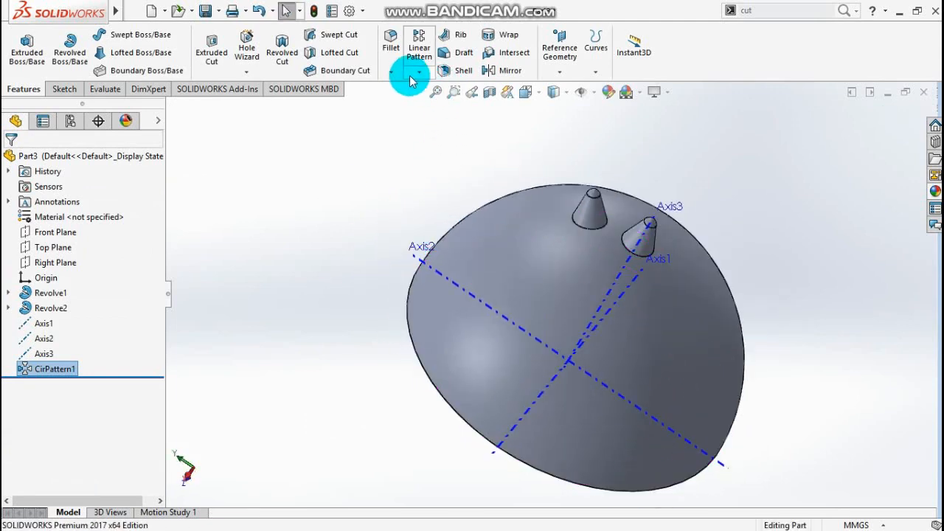
click(418, 71)
click(427, 108)
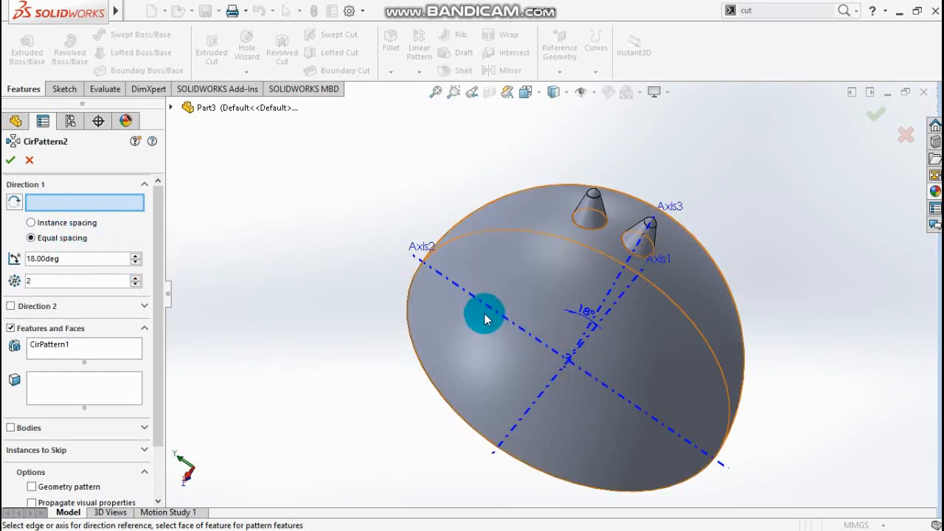
click(526, 423)
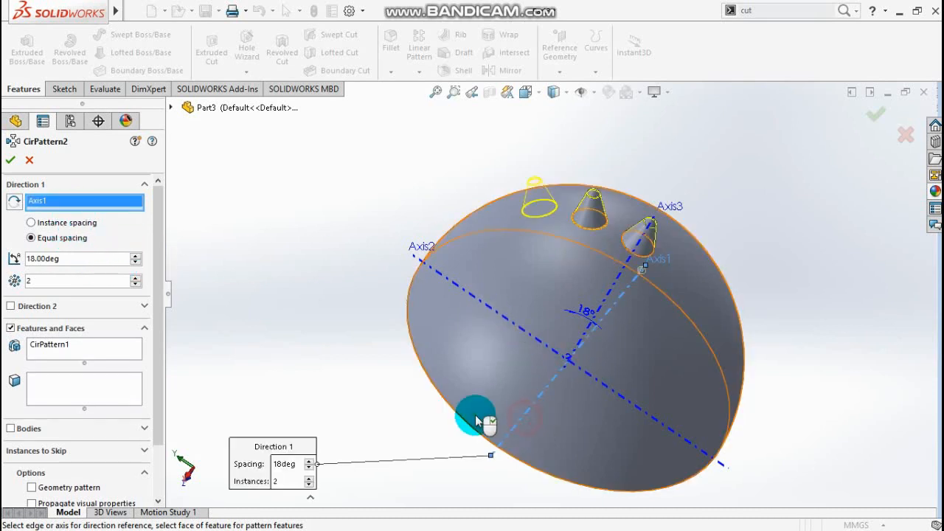
Step: Replace CirPattern1 with the crown cone (Revolve2) as the feature to pattern and set the total angle to 36°
right_click(59, 347)
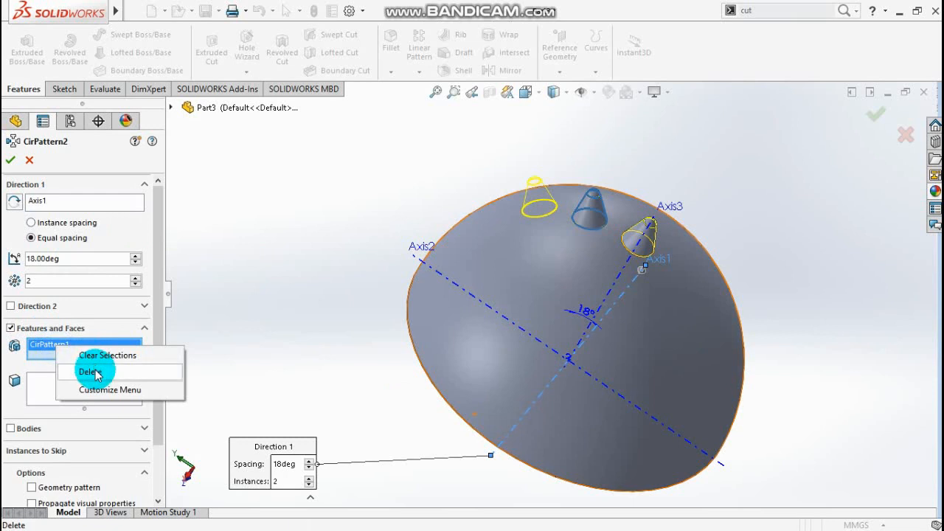
click(90, 371)
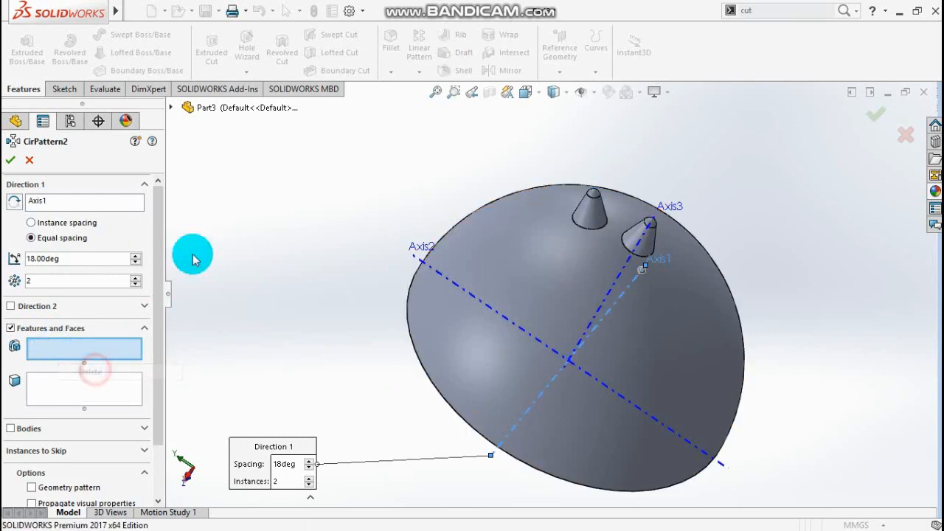
click(647, 251)
click(81, 255)
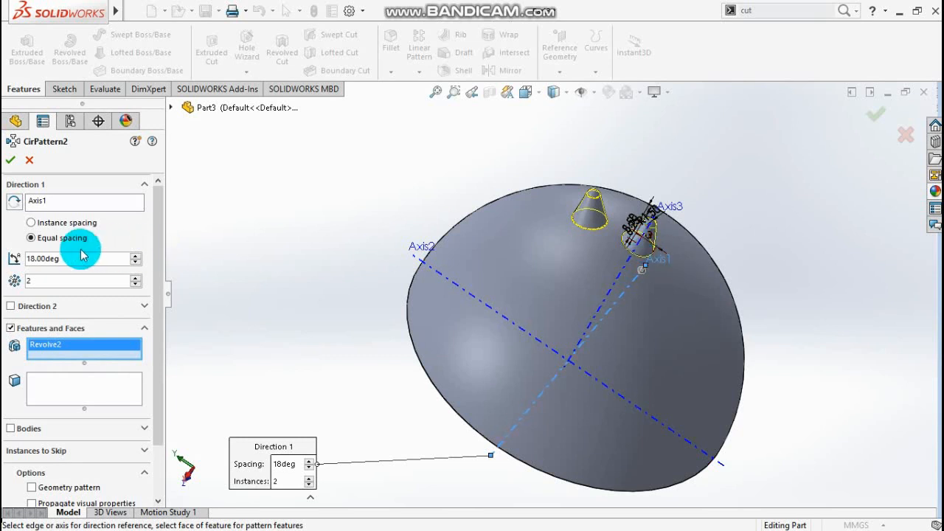
drag(77, 260, 6, 267)
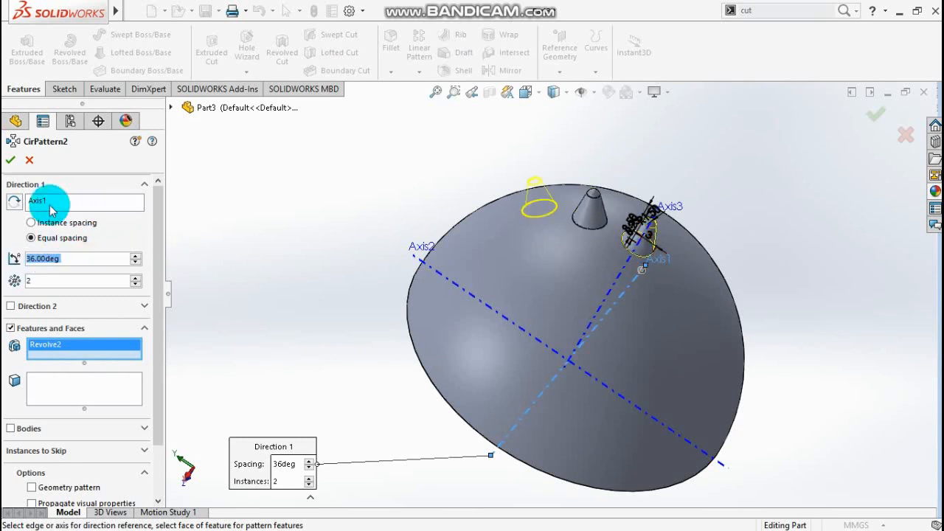
Step: Accept the 36° circular pattern and start another one about Axis1 with a total angle of 54°
click(11, 161)
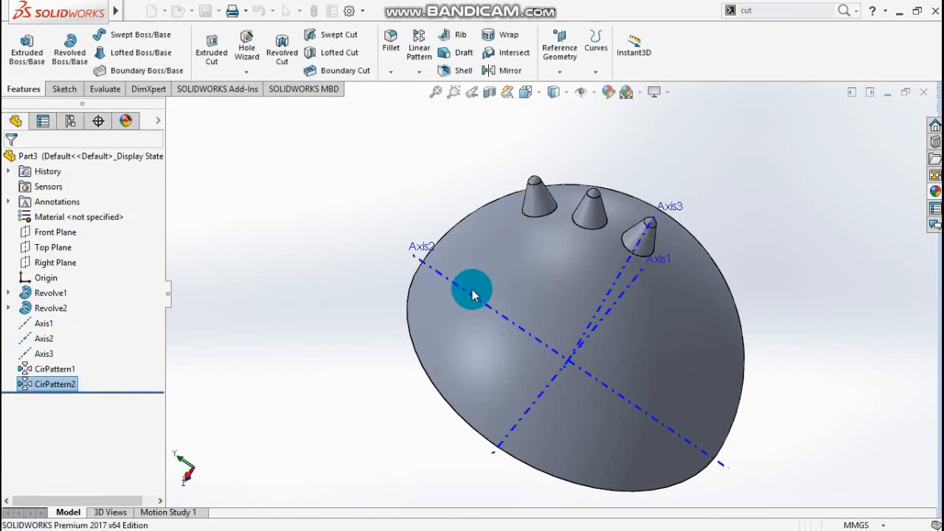
click(419, 74)
click(417, 106)
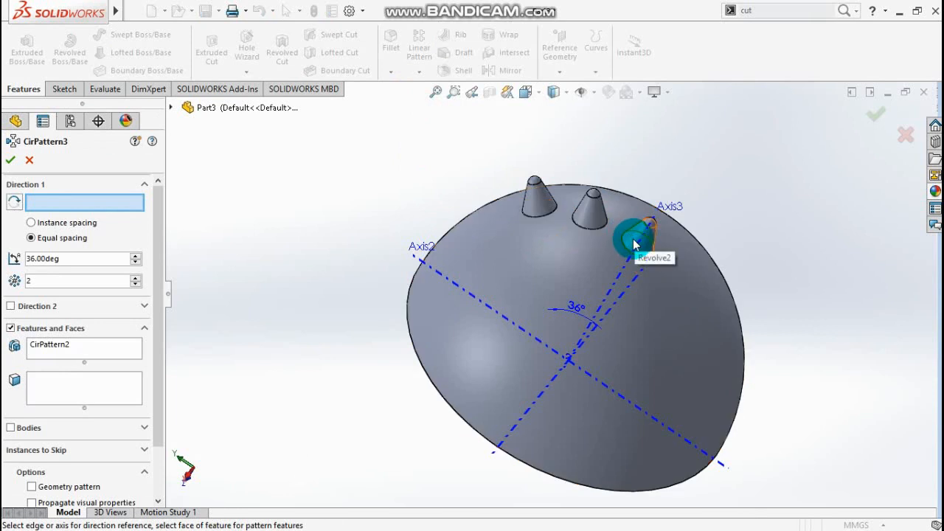
click(539, 398)
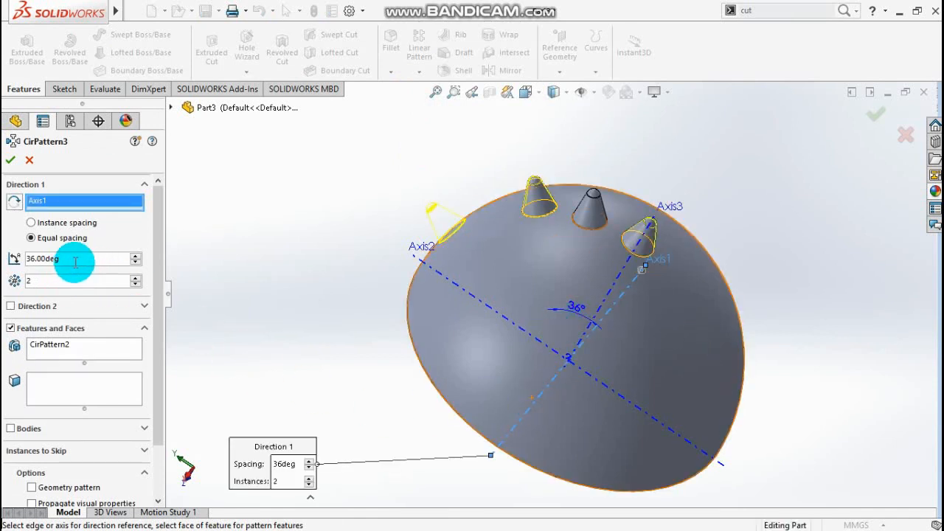
text(54)
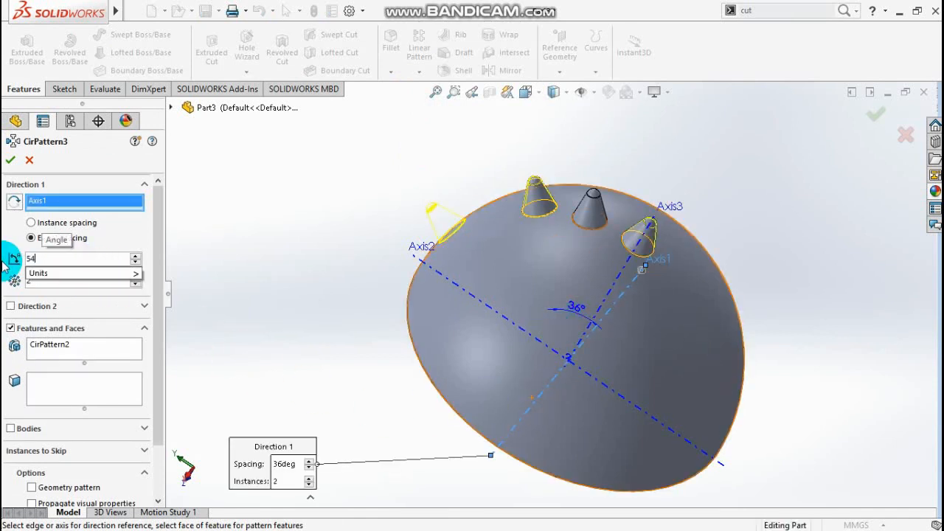
Step: Replace CirPattern2 with the crown cone (Revolve2) as the feature to pattern and accept the 54° circular pattern
click(72, 352)
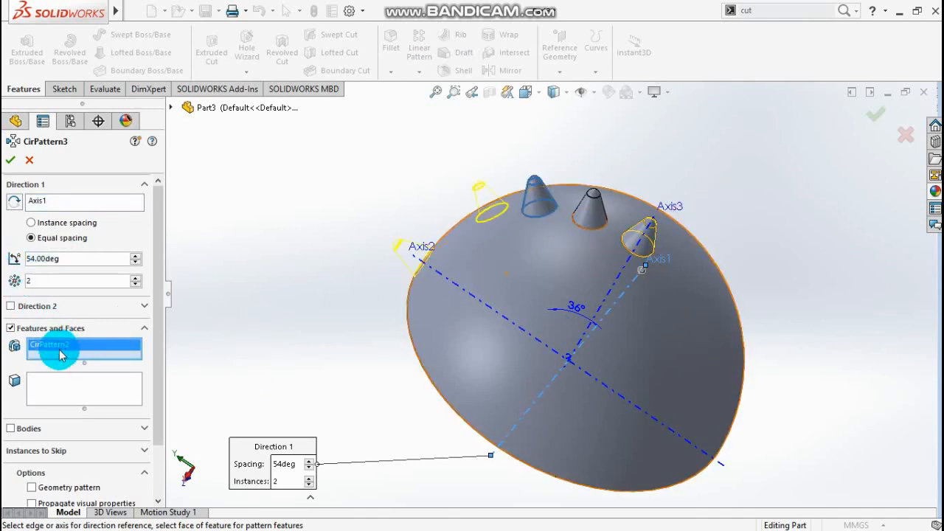
right_click(66, 352)
click(114, 360)
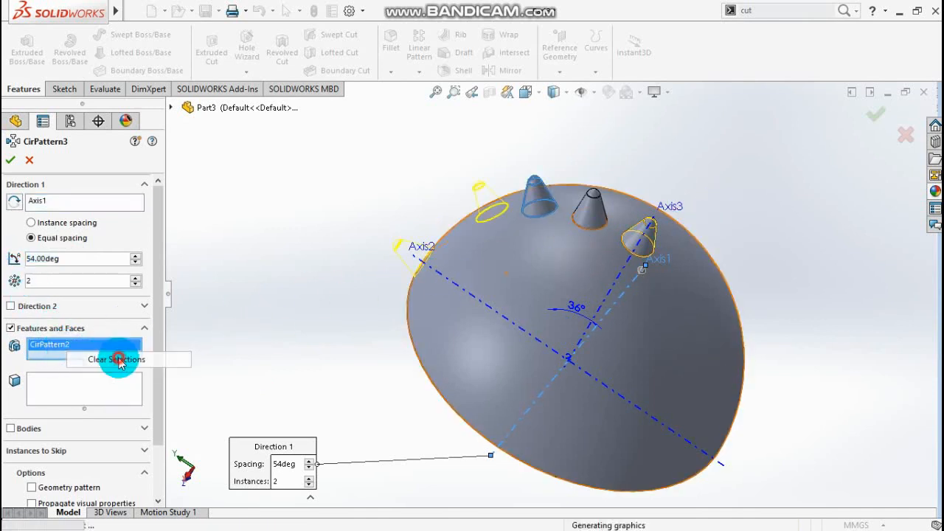
click(649, 249)
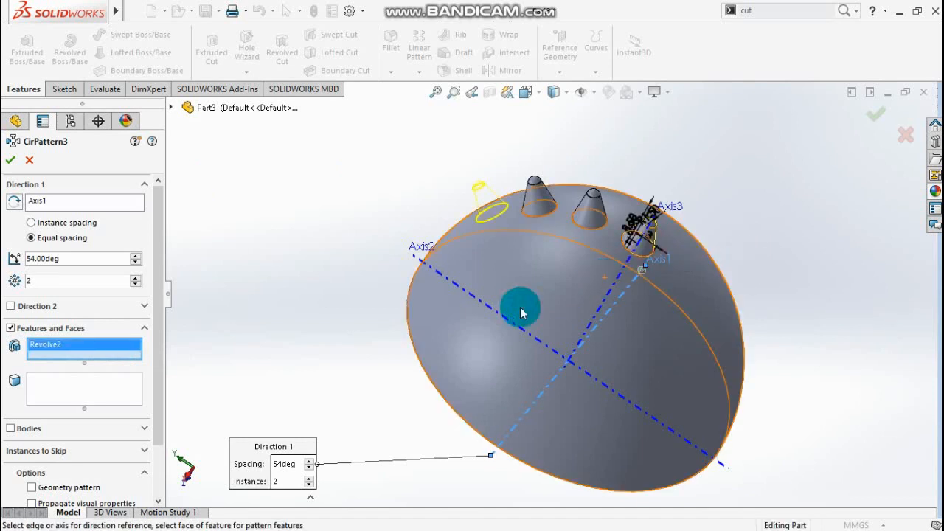
click(13, 165)
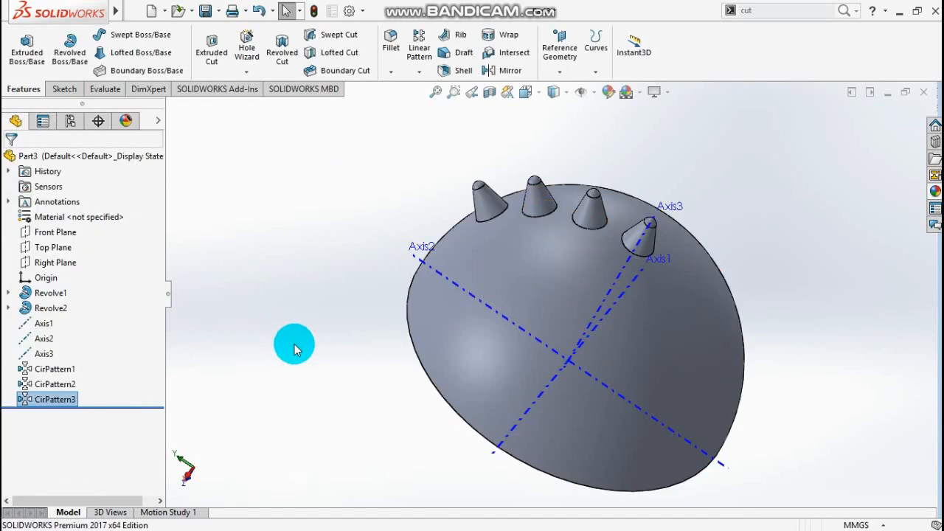
Step: Start another circular pattern about Axis1 and set its total angle to 72°
click(418, 71)
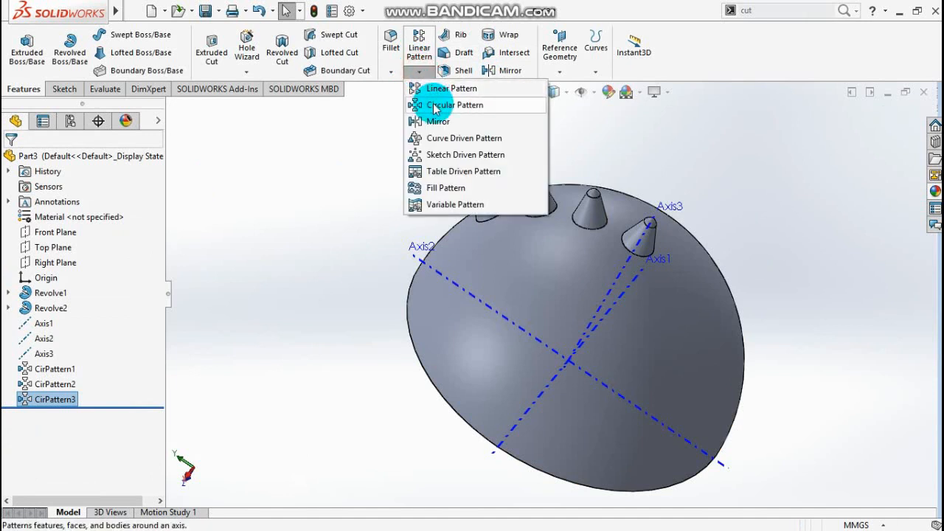
click(436, 106)
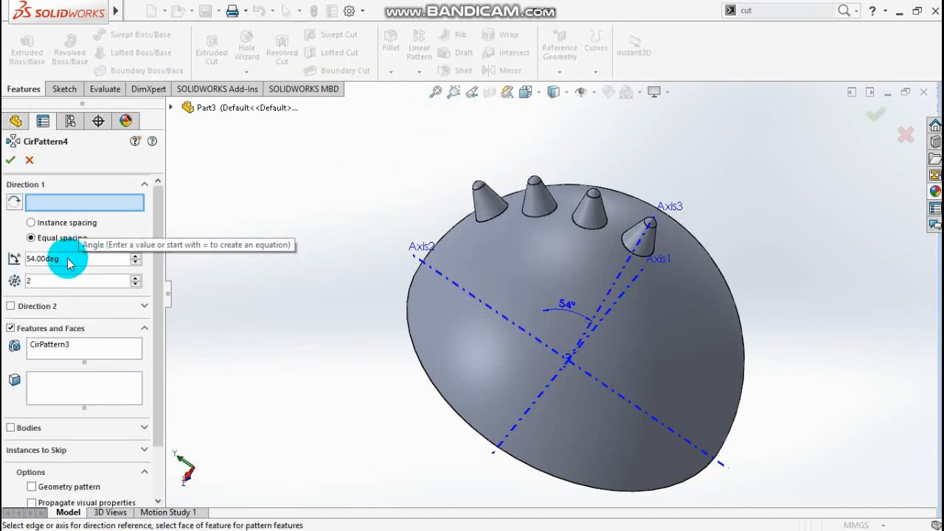
click(521, 410)
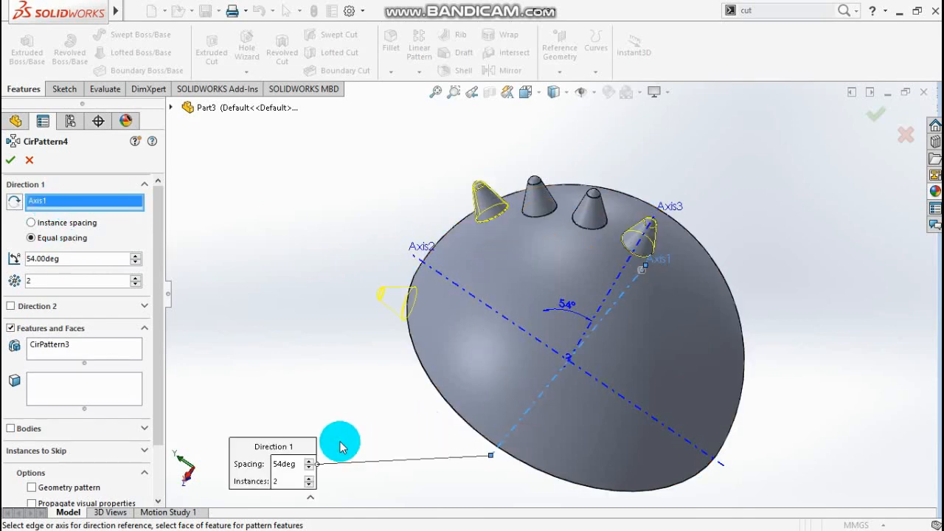
drag(80, 258, 7, 254)
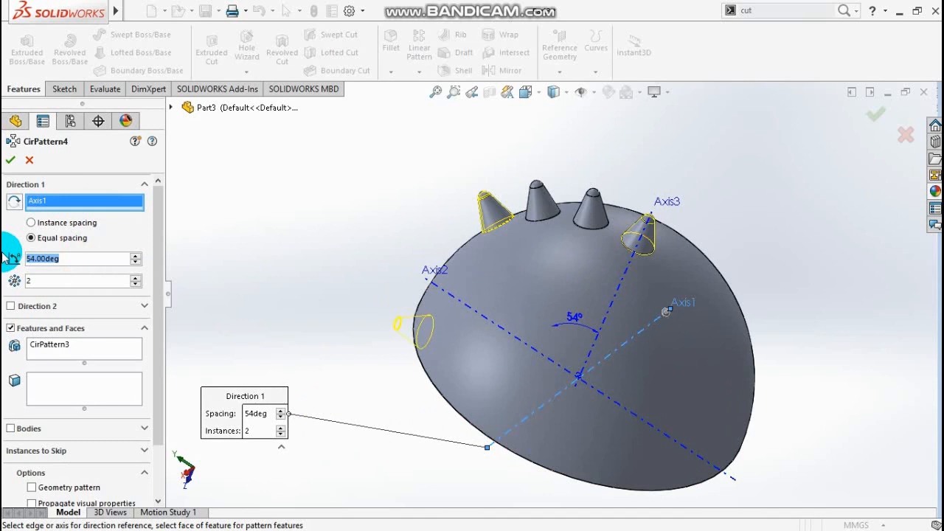
Step: Replace CirPattern3 with the crown cone (Revolve2) as the feature to pattern and accept the 72° circular pattern
click(46, 344)
right_click(79, 351)
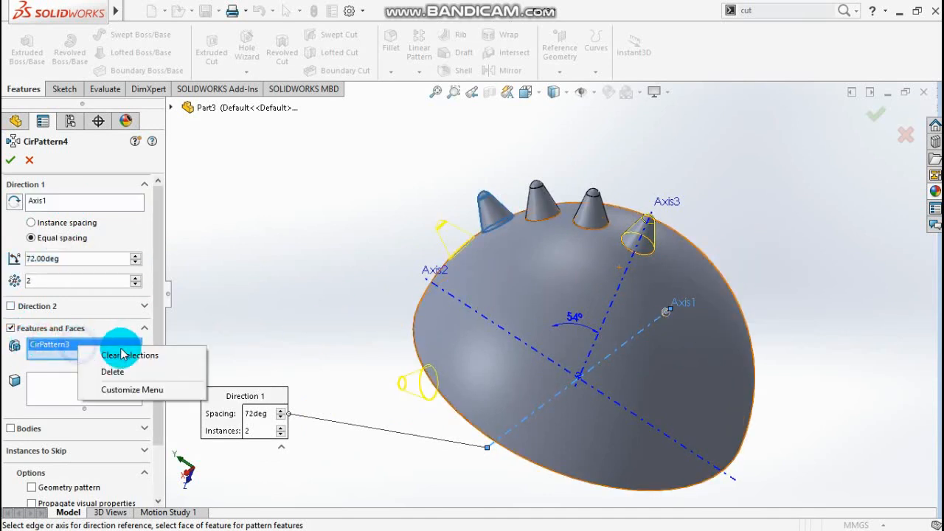
click(122, 356)
click(652, 247)
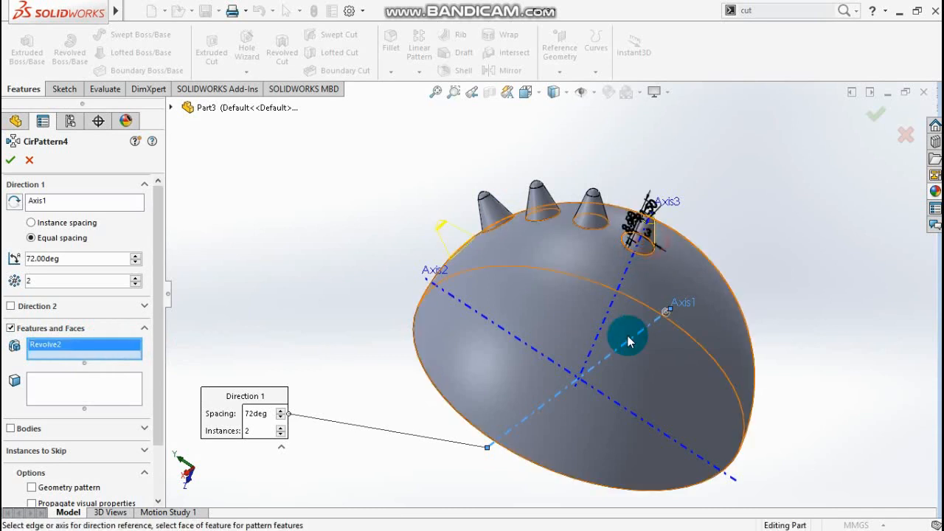
click(11, 158)
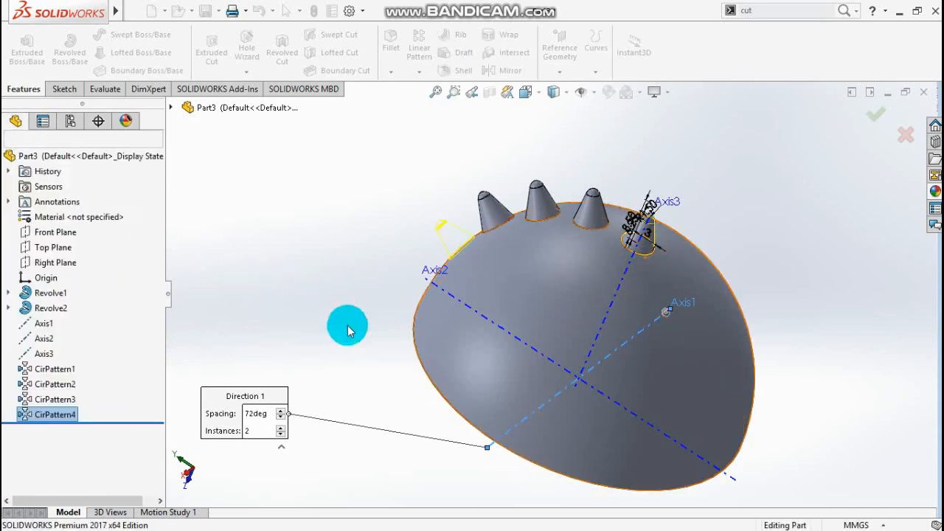
Step: Start a fifth circular pattern with Axis1 as its rotation axis
click(418, 71)
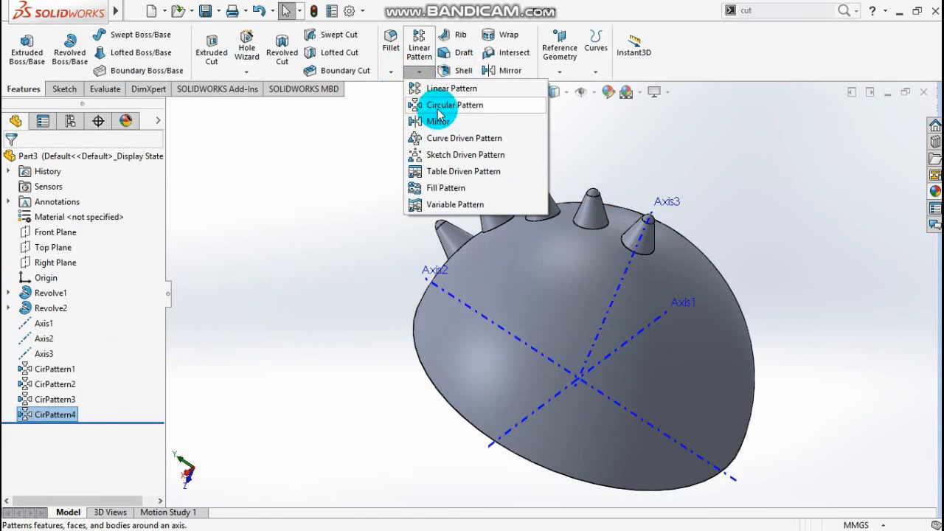
click(442, 106)
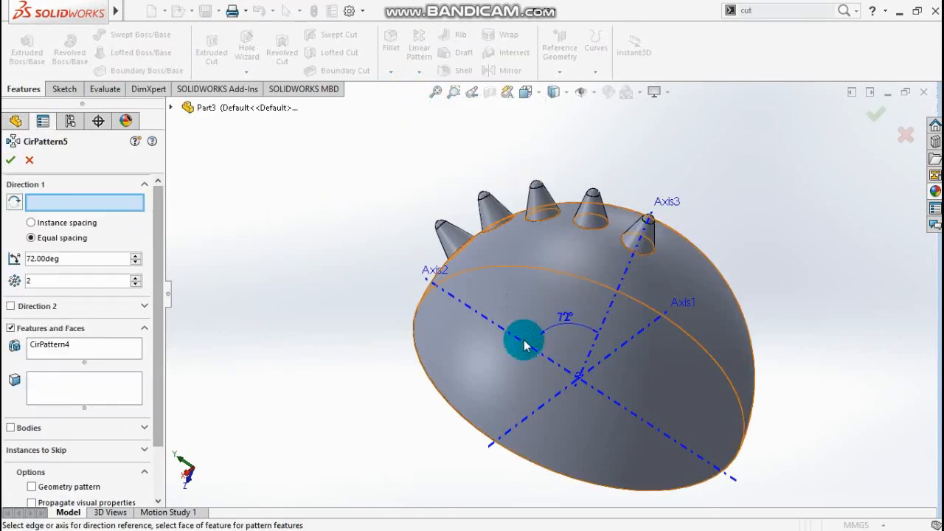
click(506, 432)
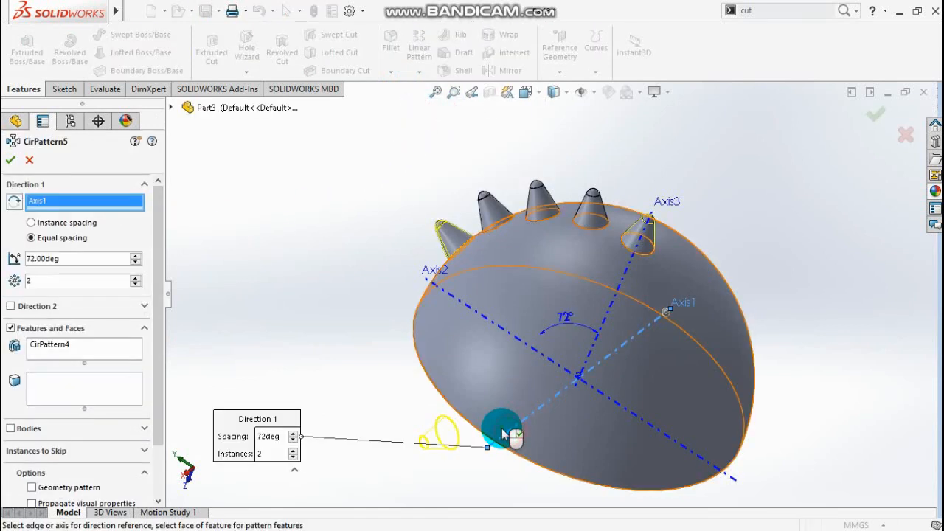
Step: Set the total angle to 90°, replace CirPattern4 with the crown cone (Revolve2), and accept the circular pattern
click(63, 345)
right_click(64, 347)
click(103, 355)
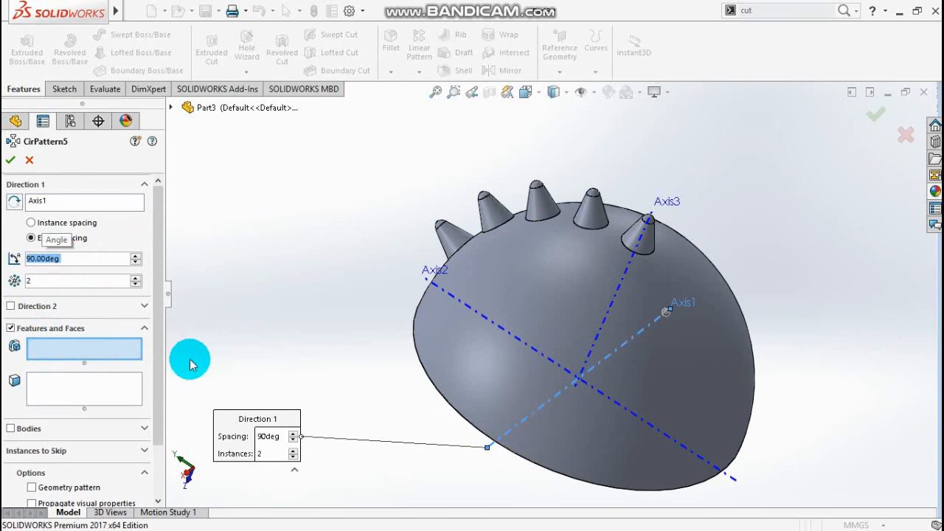
click(649, 252)
middle_drag(362, 358, 379, 400)
click(11, 160)
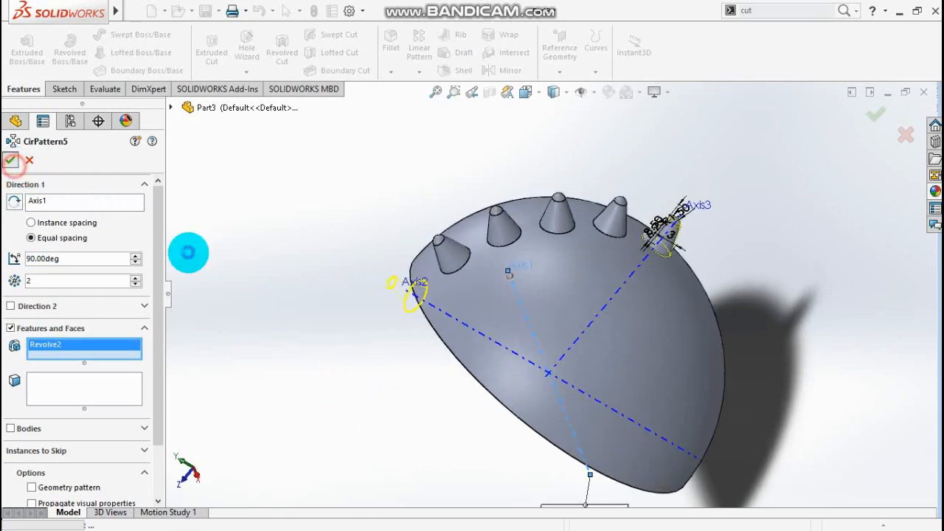
Step: Start a circular pattern with Axis3, the axis through the crown cone, as its rotation axis
middle_drag(835, 279, 759, 291)
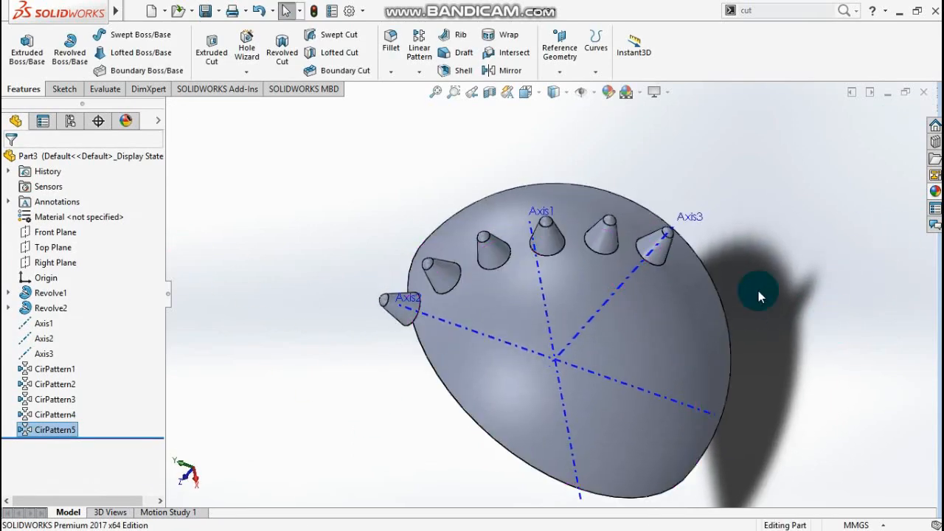
click(421, 72)
click(431, 105)
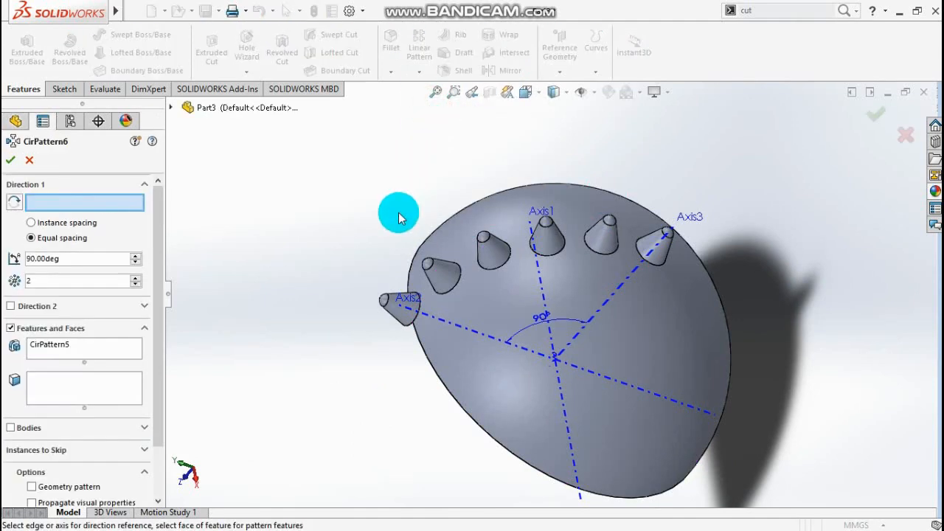
middle_drag(622, 361, 281, 354)
click(622, 289)
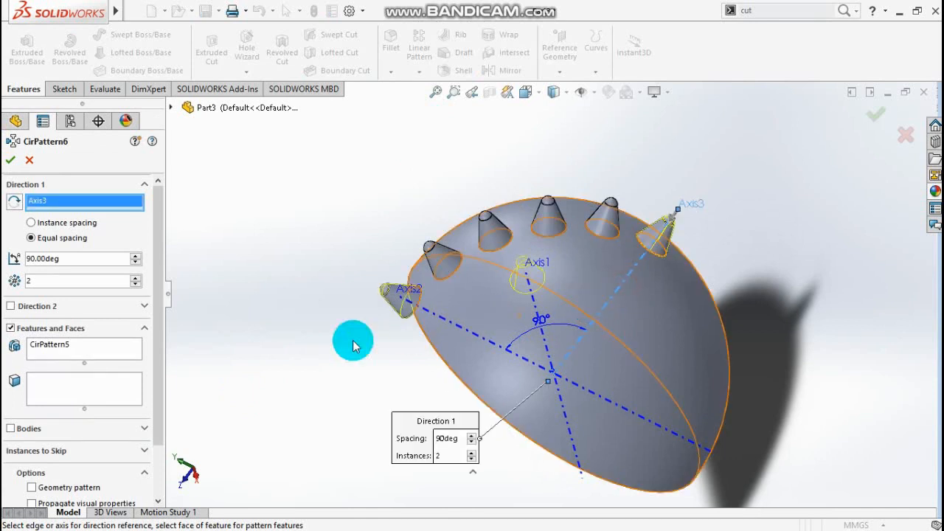
Step: Set the circular pattern about Axis3 to a total angle of 360° with 6 equally spaced instances
click(71, 258)
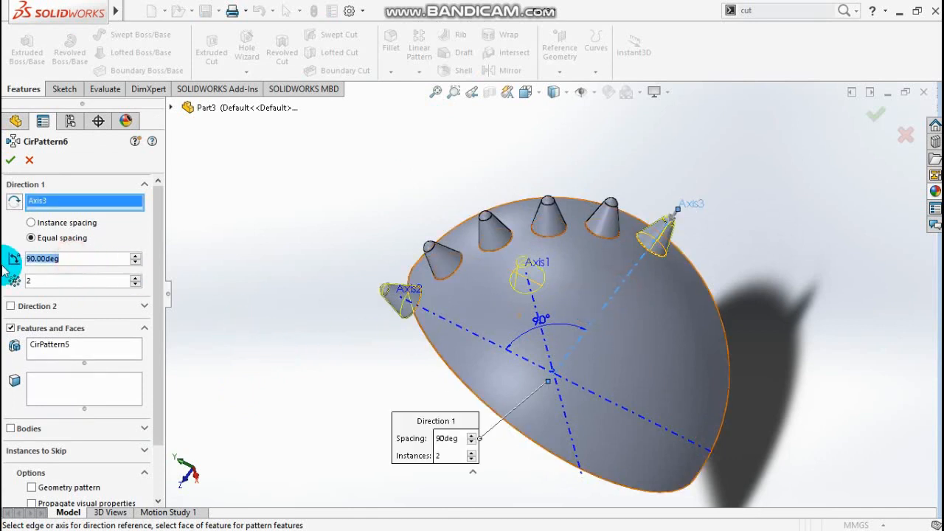
text(360)
key(Return)
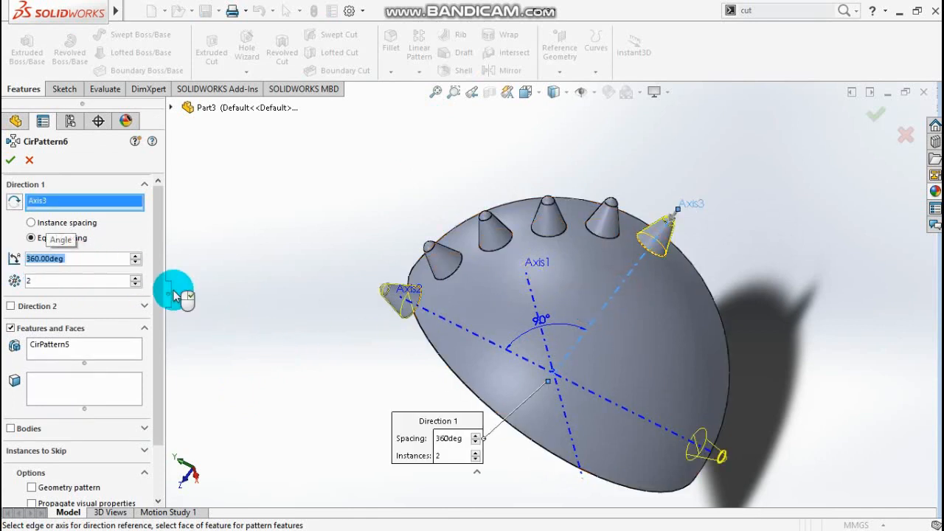
click(61, 281)
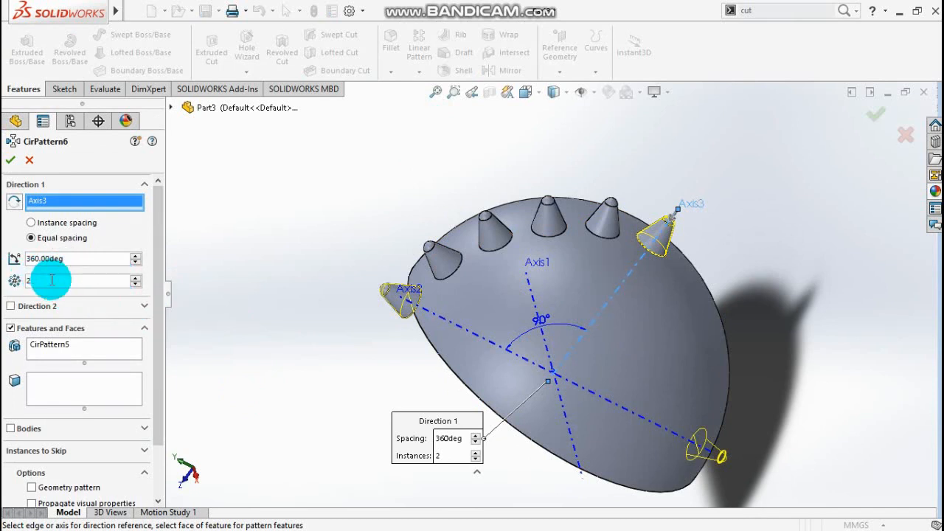
double_click(50, 280)
text(6)
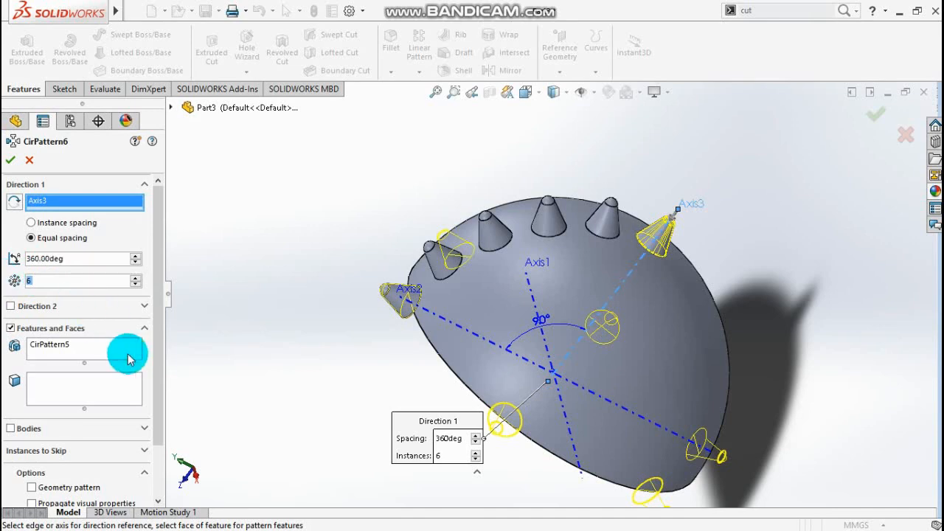
Step: Replace CirPattern5 with the cone nearest the crown (CirPattern1) as the feature to pattern and accept the ring
click(93, 345)
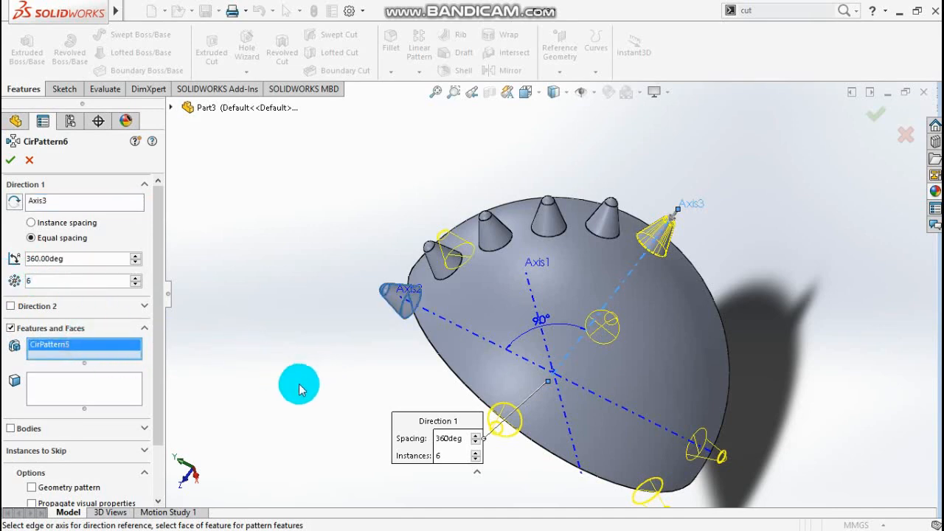
middle_drag(299, 383, 268, 401)
right_click(84, 357)
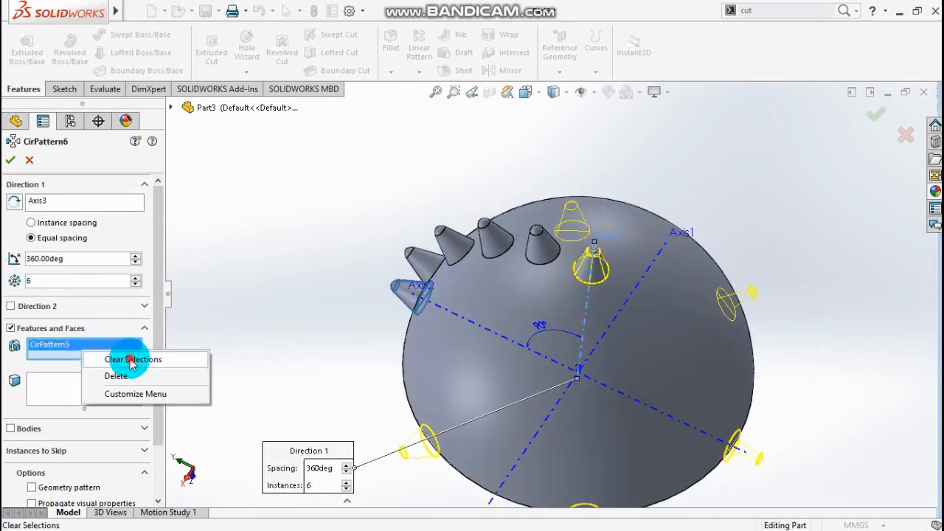
click(136, 359)
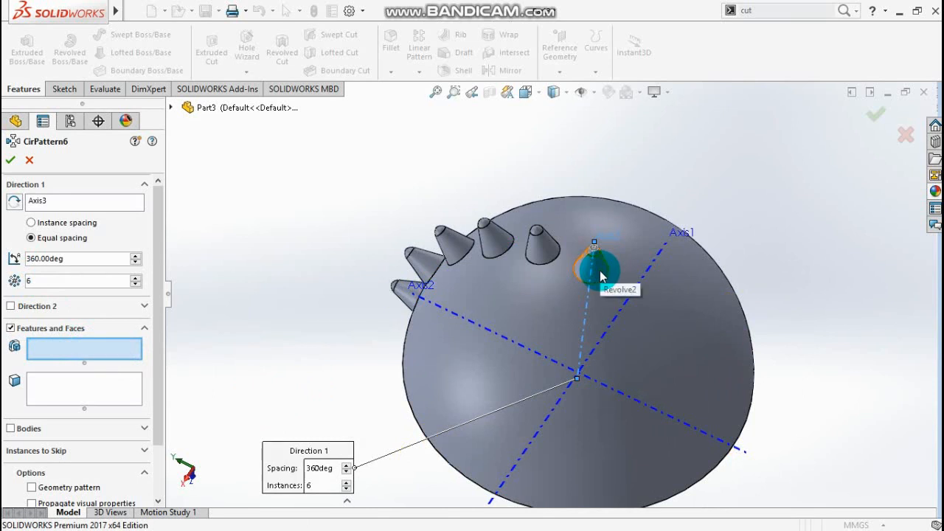
click(546, 255)
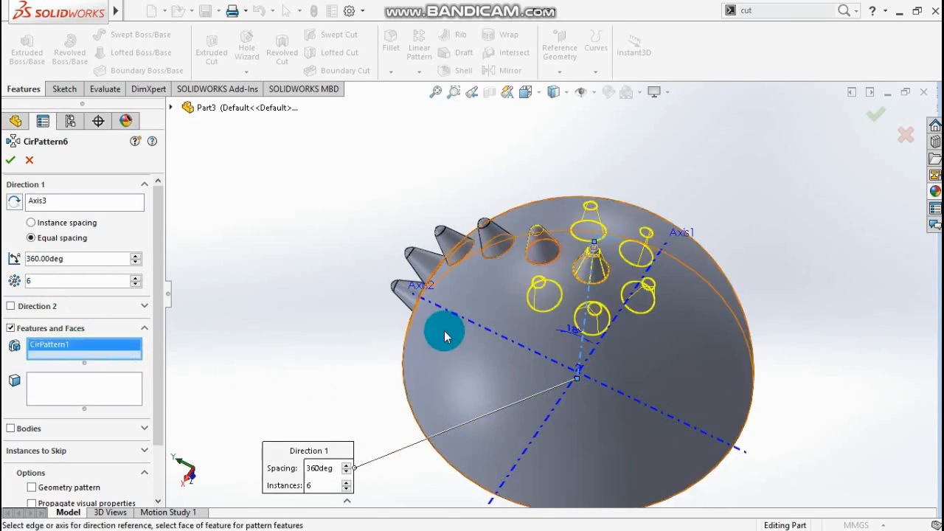
click(10, 160)
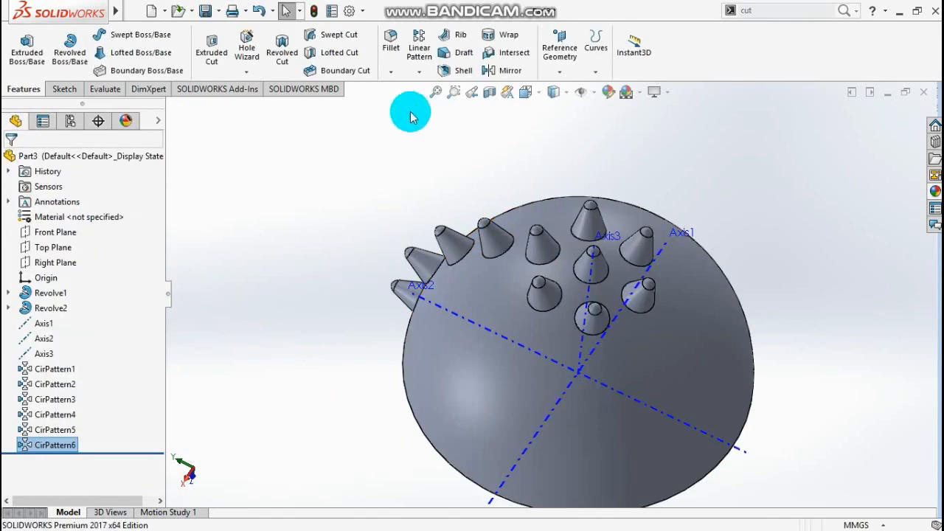
Step: Start a circular pattern about Axis3 over 360° with 12 equally spaced instances
click(419, 71)
click(421, 105)
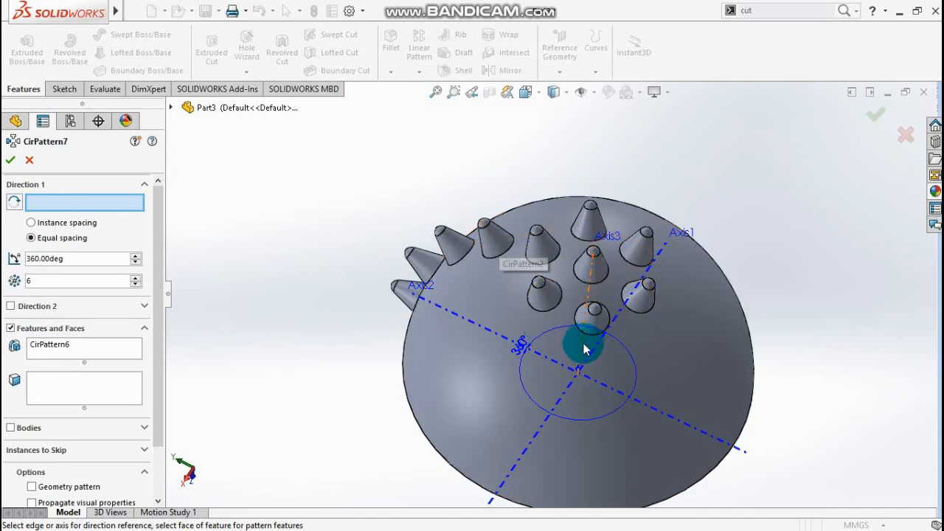
click(581, 342)
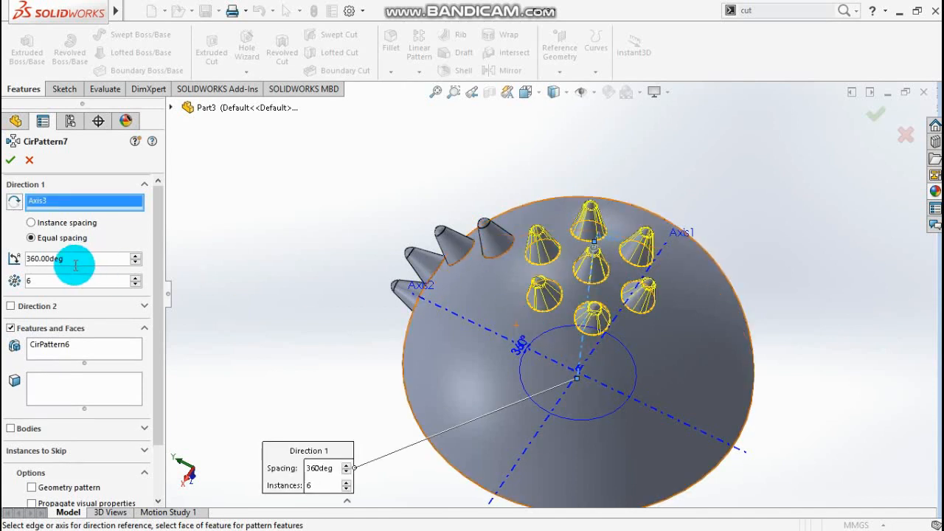
double_click(59, 281)
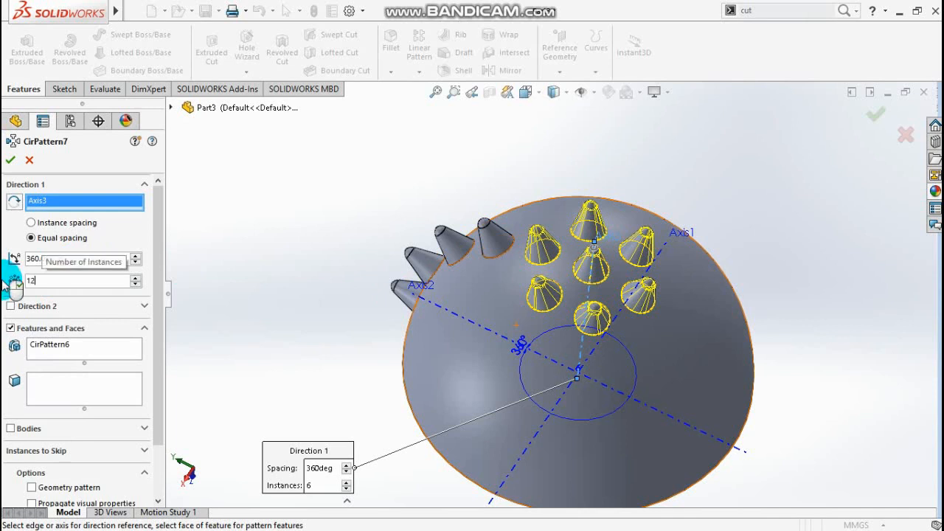
Step: Replace CirPattern6 with the second cone from the crown (CirPattern2) as the feature to pattern and accept the ring
click(78, 350)
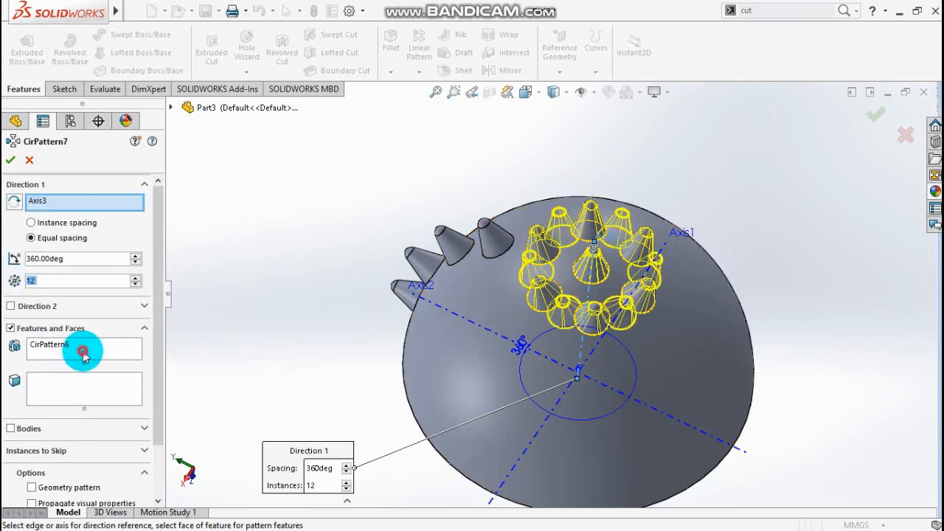
right_click(76, 352)
click(104, 358)
click(483, 248)
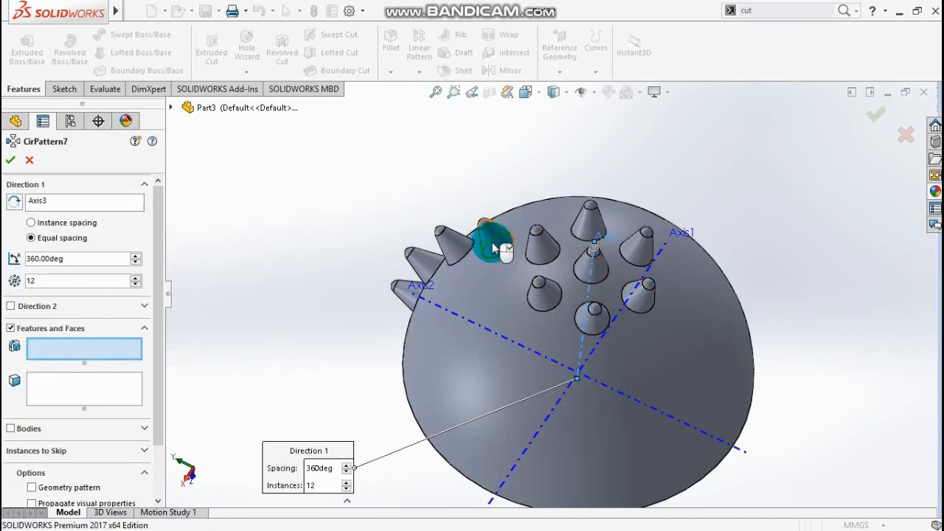
click(493, 248)
middle_drag(310, 391, 301, 428)
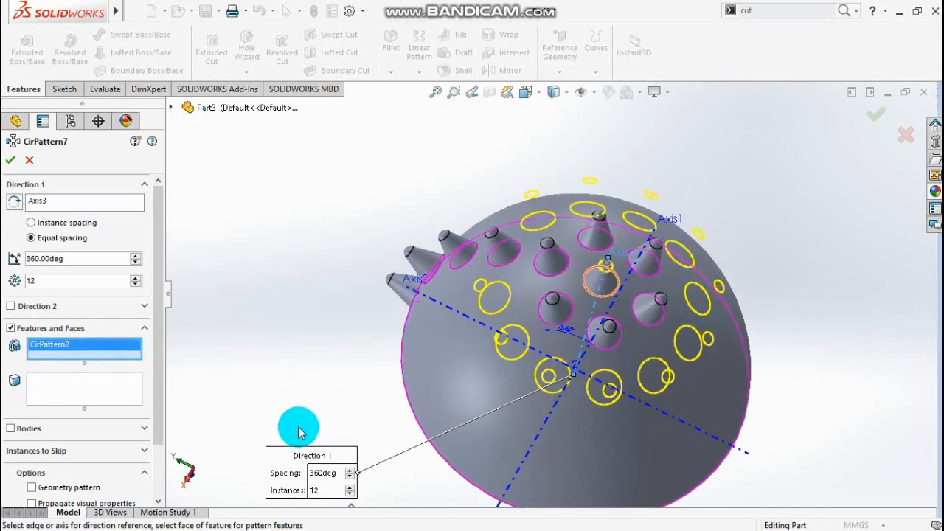
click(11, 162)
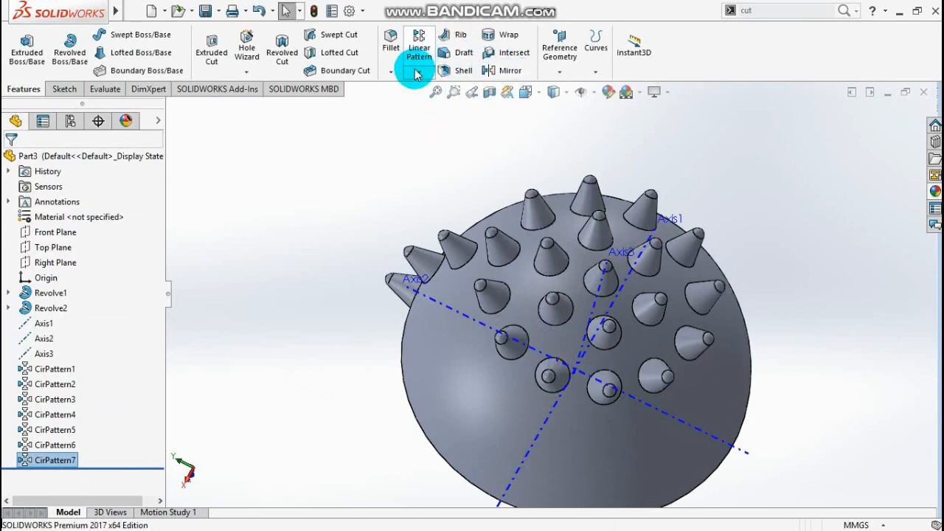
Step: Start another circular pattern about Axis3 and set it to 18 equally spaced instances over 360°
click(418, 72)
click(438, 102)
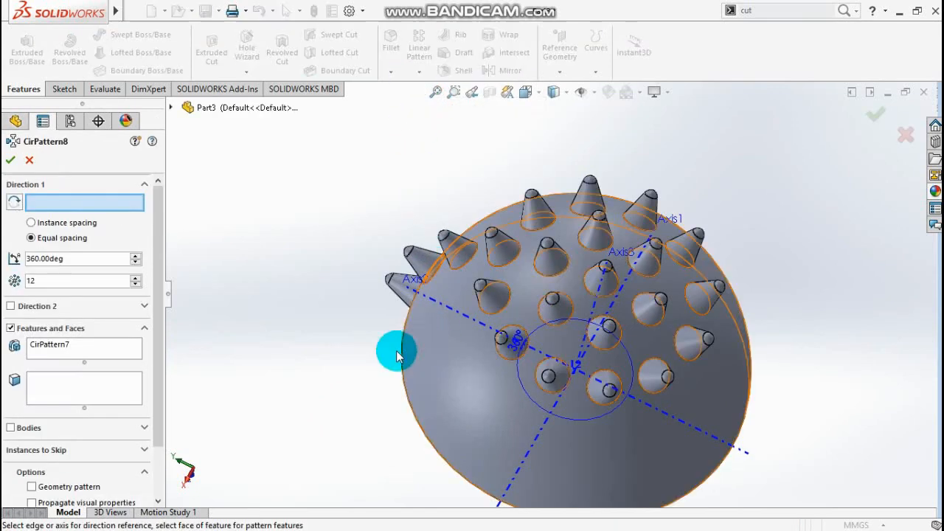
middle_drag(312, 337, 489, 253)
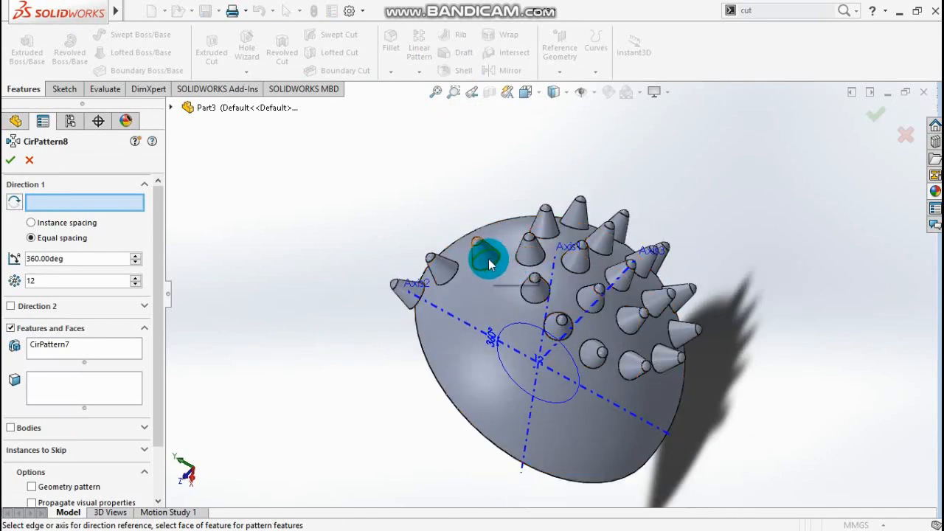
click(582, 317)
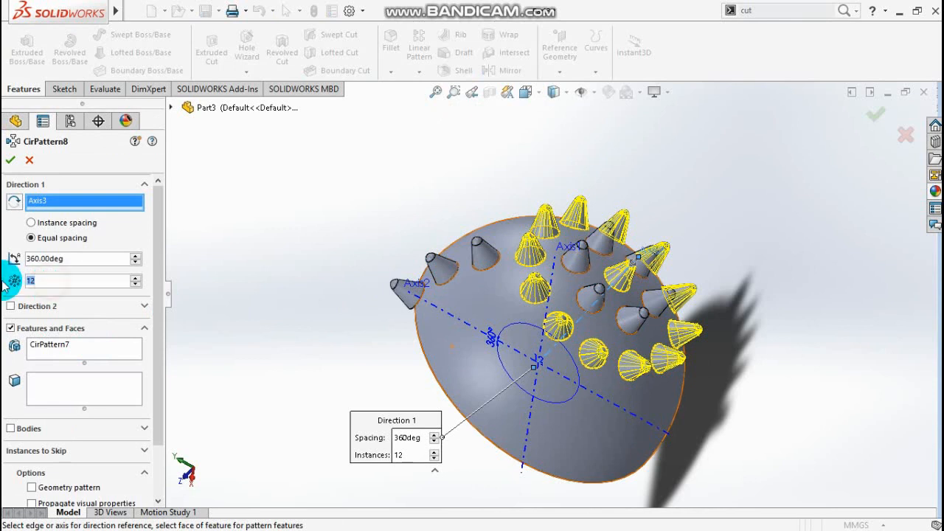
text(18)
key(Return)
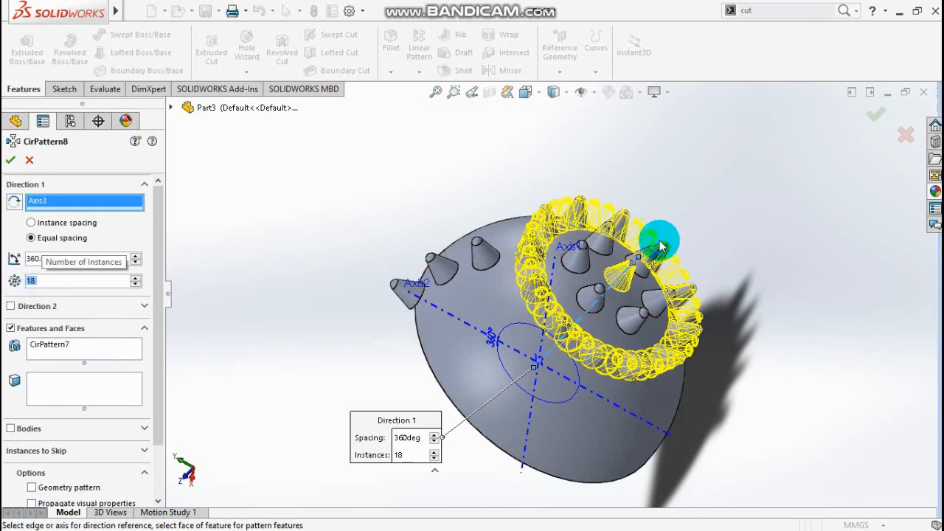
Step: Replace CirPattern7 with the third cone from the crown (CirPattern3) as the feature to pattern and accept the ring
right_click(83, 350)
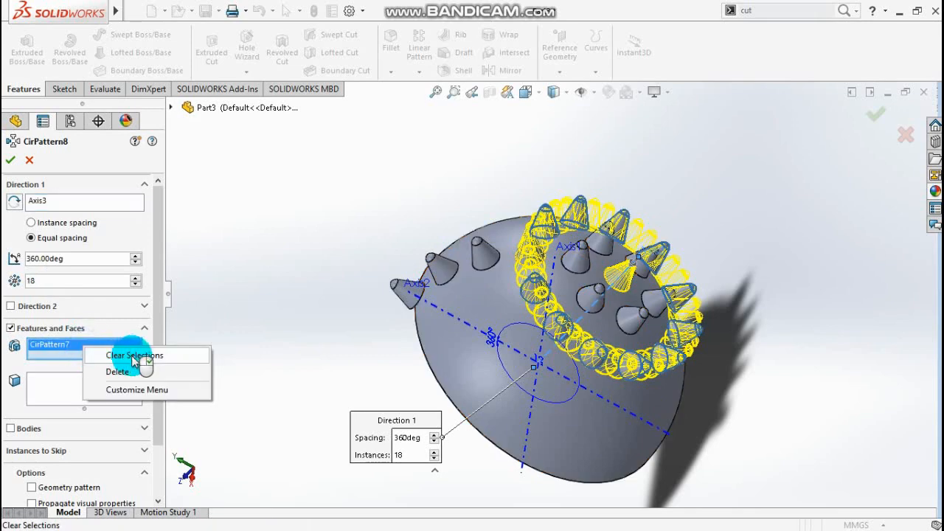
click(118, 357)
click(485, 259)
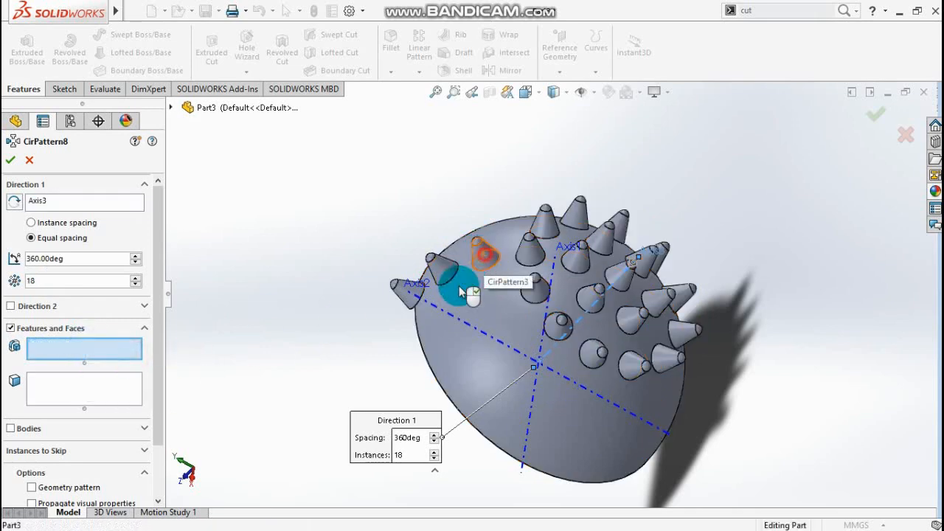
middle_drag(340, 384, 325, 336)
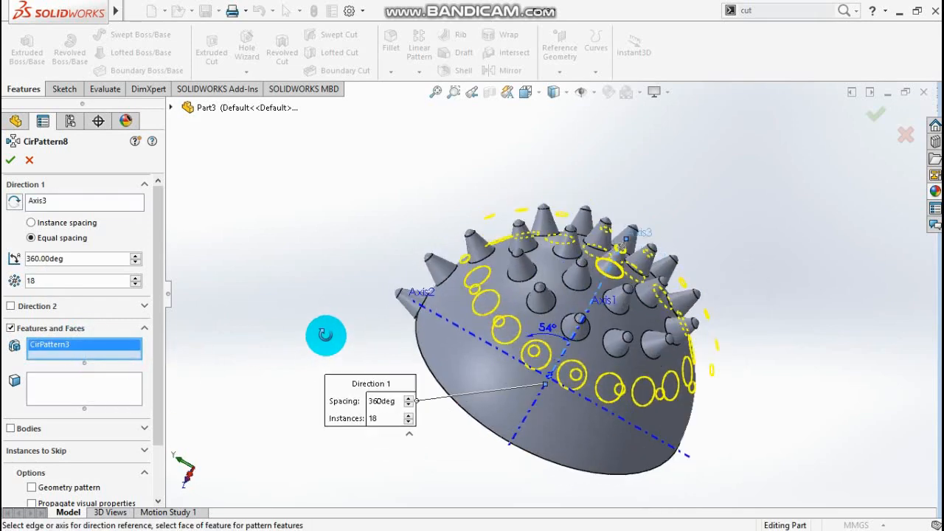
click(9, 160)
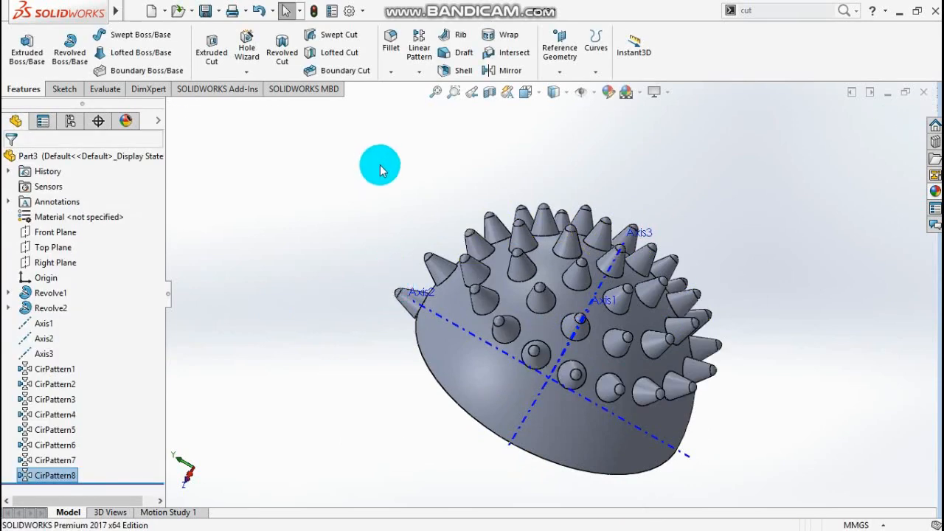
Step: Start a circular pattern with Axis1 as its rotation axis and set it to 24 instances
click(419, 72)
click(435, 104)
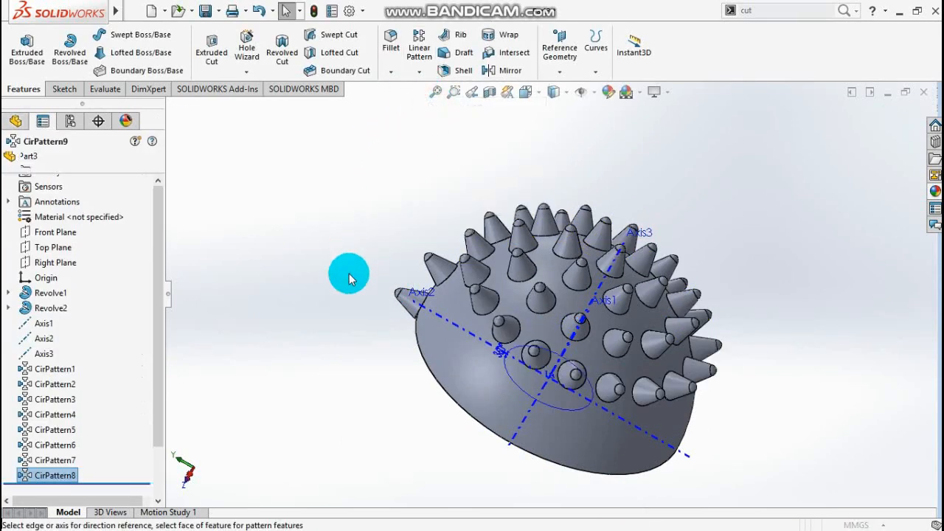
middle_drag(299, 319, 660, 330)
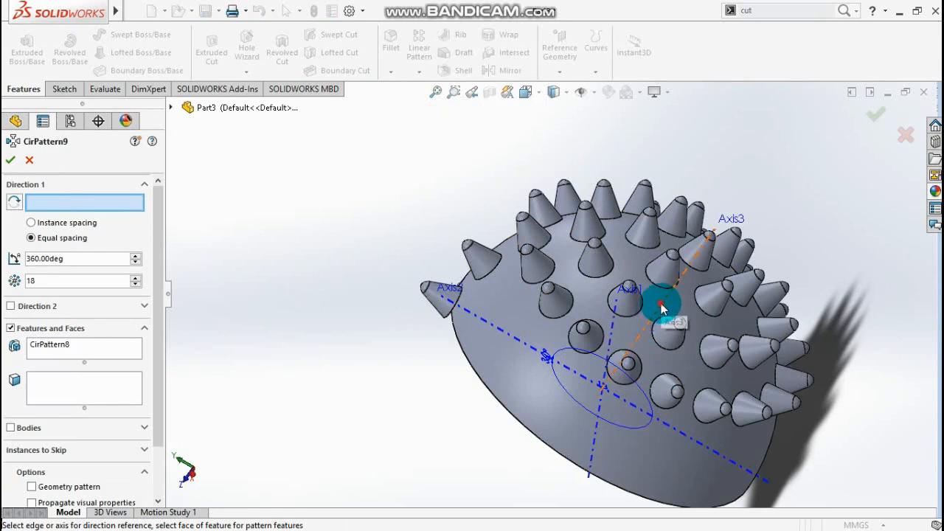
click(662, 309)
drag(58, 279, 16, 278)
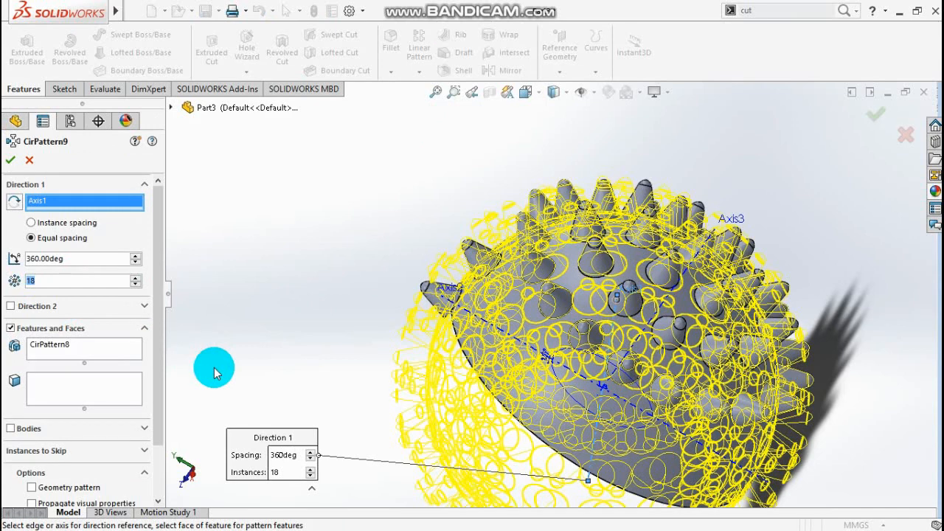
text(24)
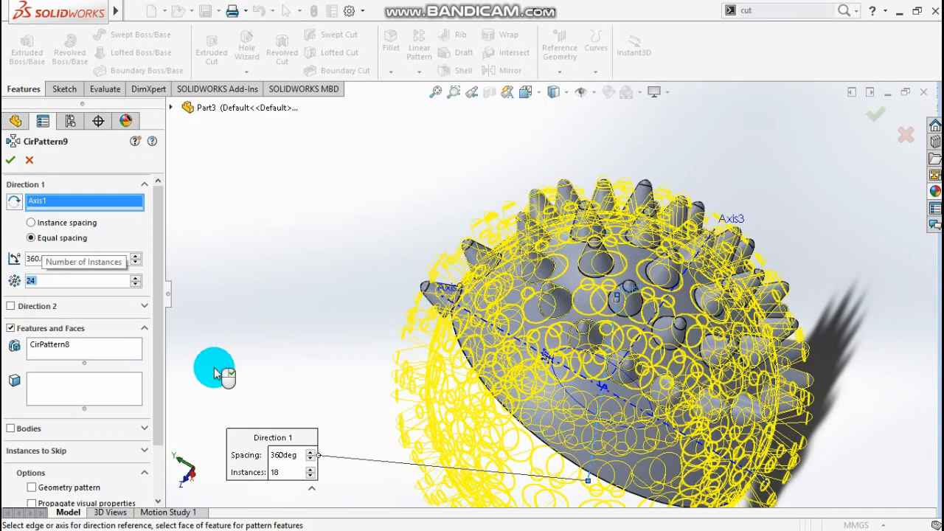
Step: Replace CirPattern8 with the fourth cone from the crown (CirPattern4) as the feature to pattern
right_click(73, 347)
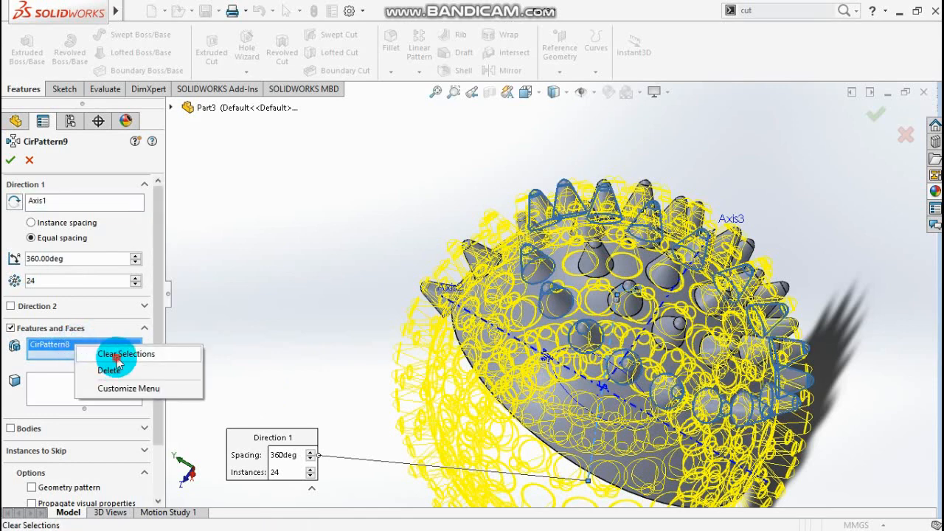
click(118, 357)
click(483, 267)
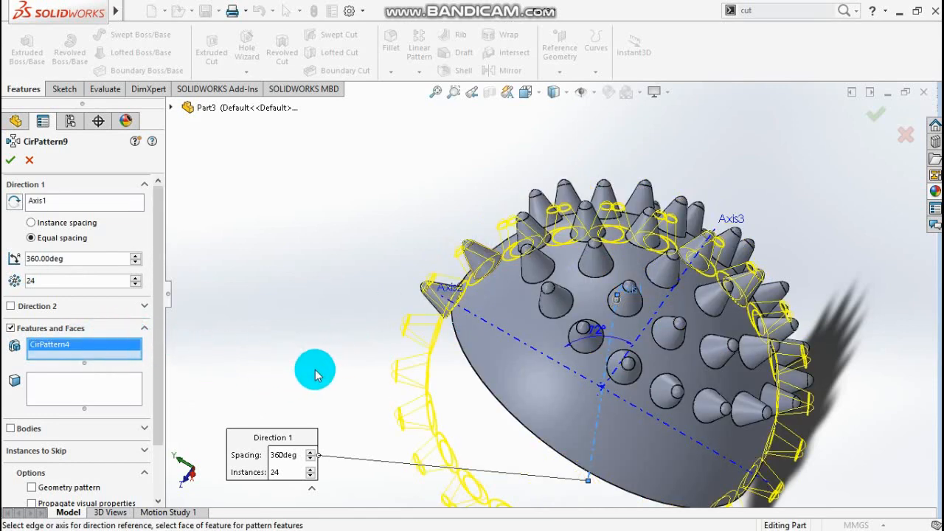
Step: Replace Axis1 with Axis3 as the pattern's rotation axis and accept the ring of 24 cones
scroll(317, 374, up, 2)
middle_drag(347, 392, 307, 375)
click(53, 205)
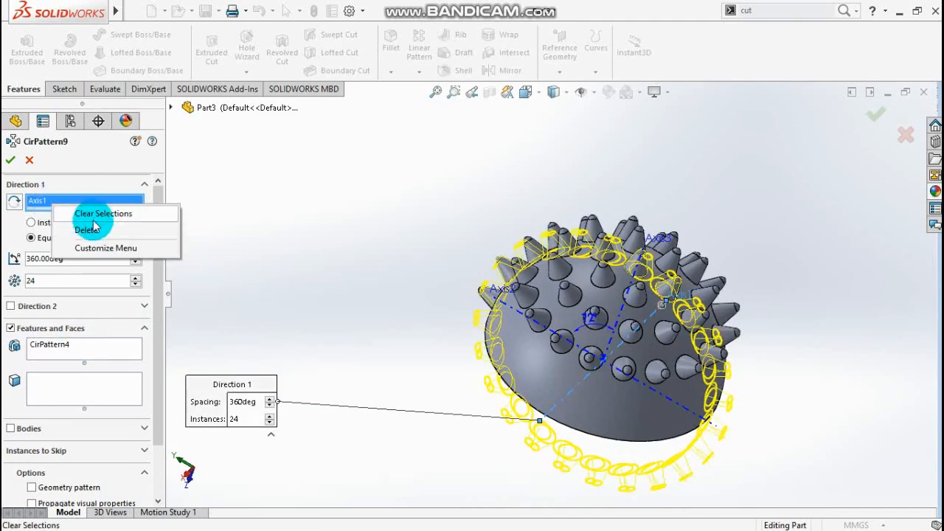
click(94, 224)
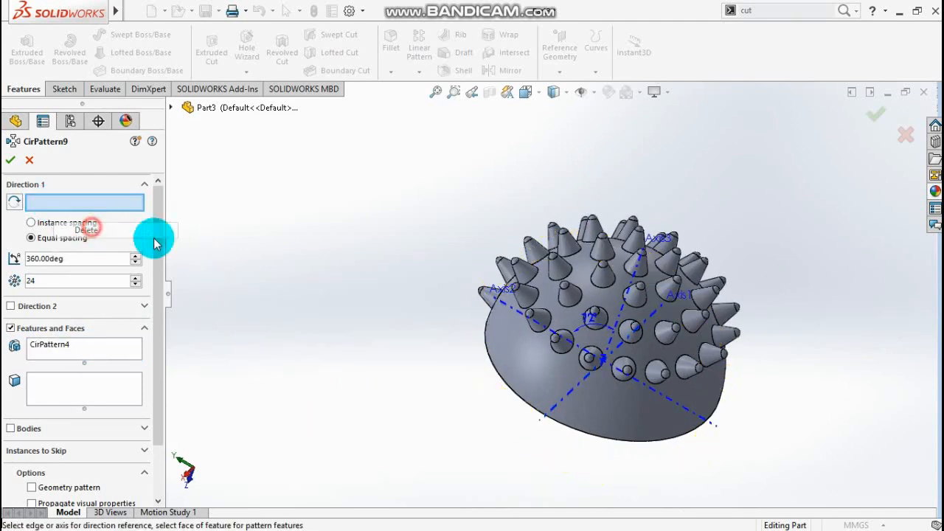
click(616, 312)
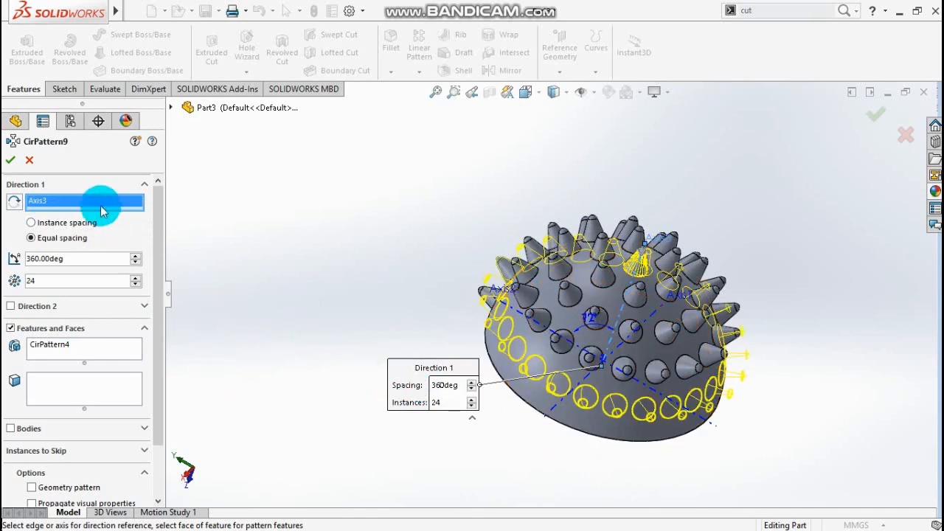
click(9, 159)
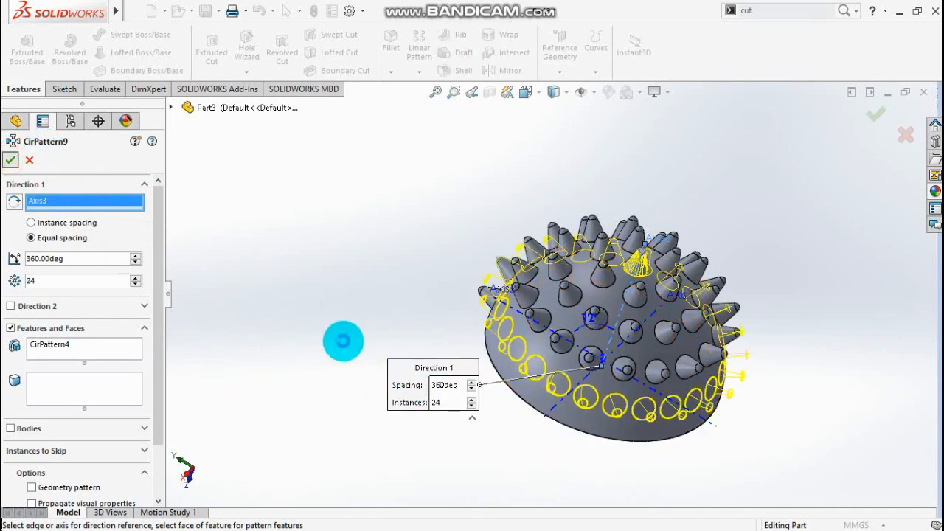
Step: Start a circular pattern about Axis3 over 360° with 30 equally spaced instances
middle_drag(347, 338, 351, 339)
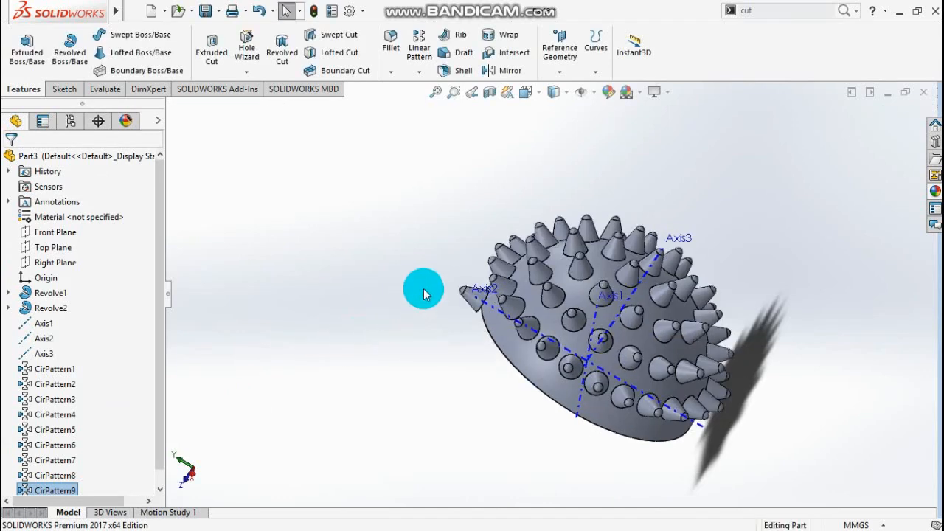
scroll(425, 293, down, 3)
scroll(444, 269, up, 1)
click(420, 74)
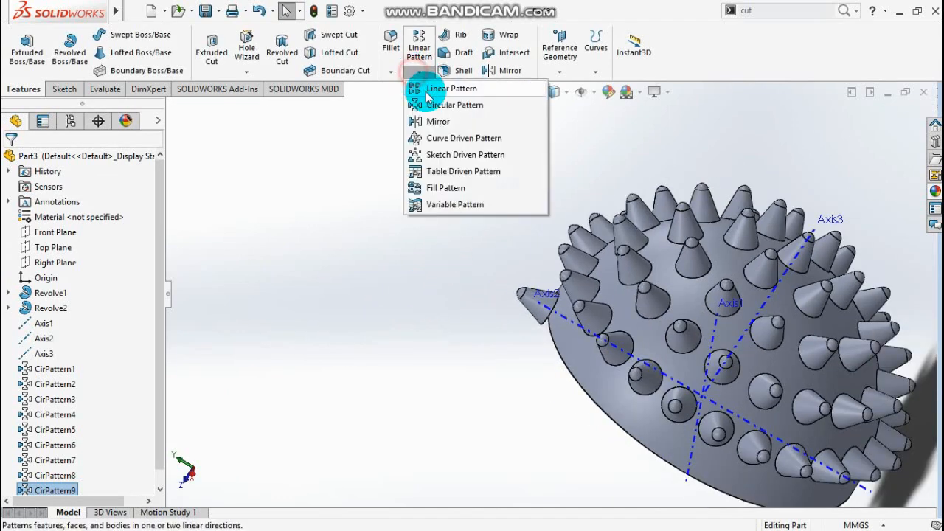
click(422, 104)
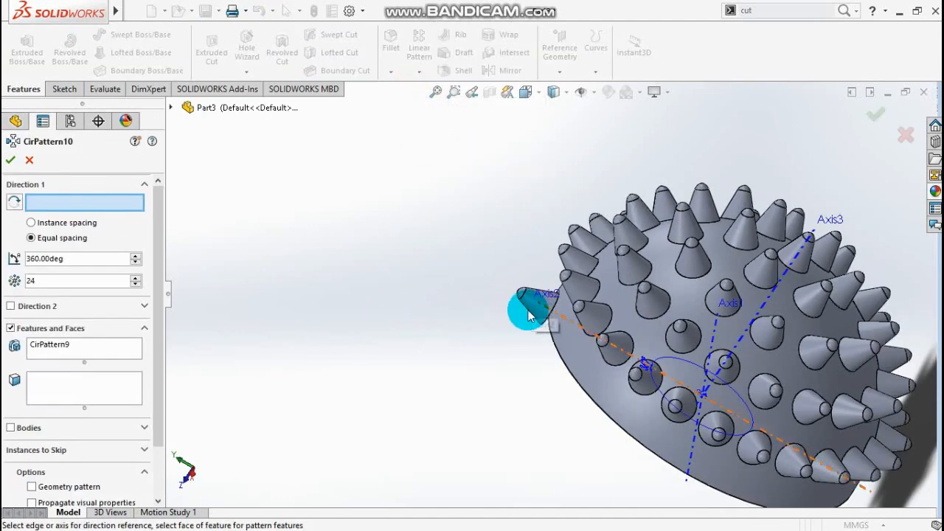
middle_drag(506, 333, 785, 333)
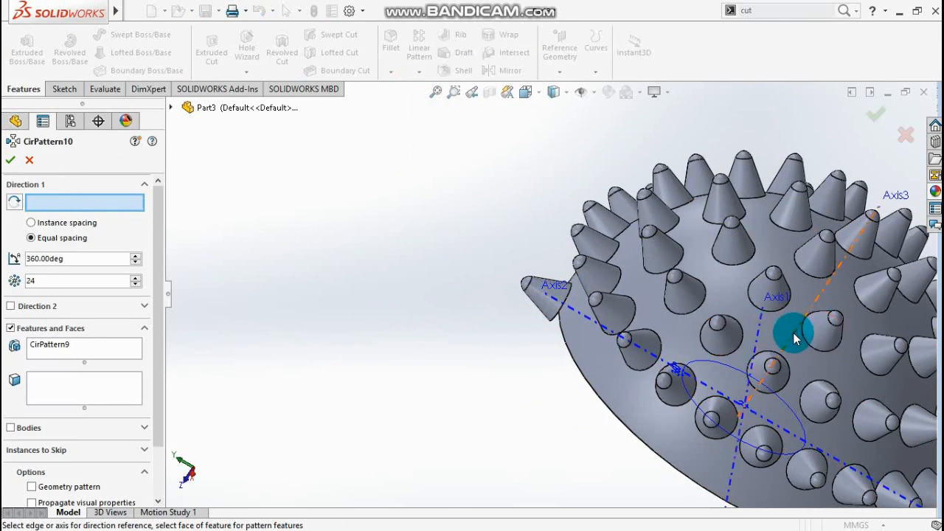
click(793, 333)
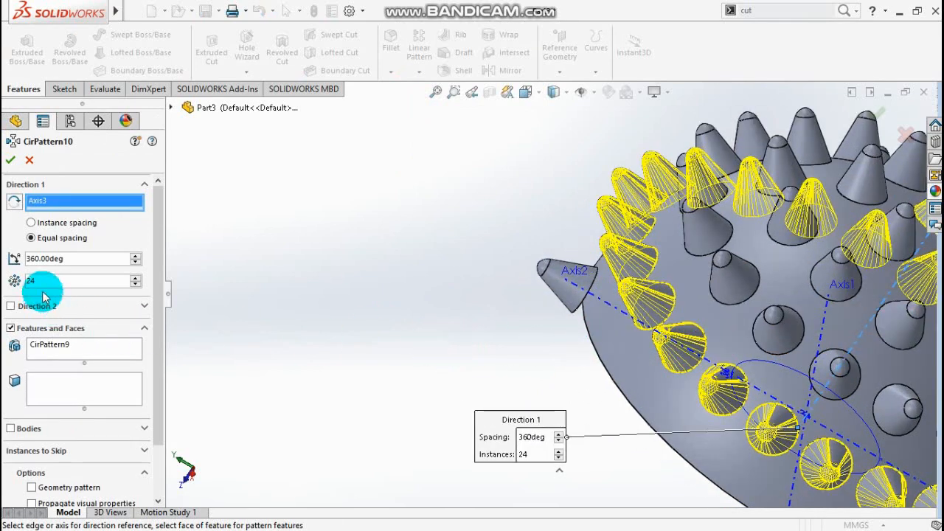
double_click(55, 281)
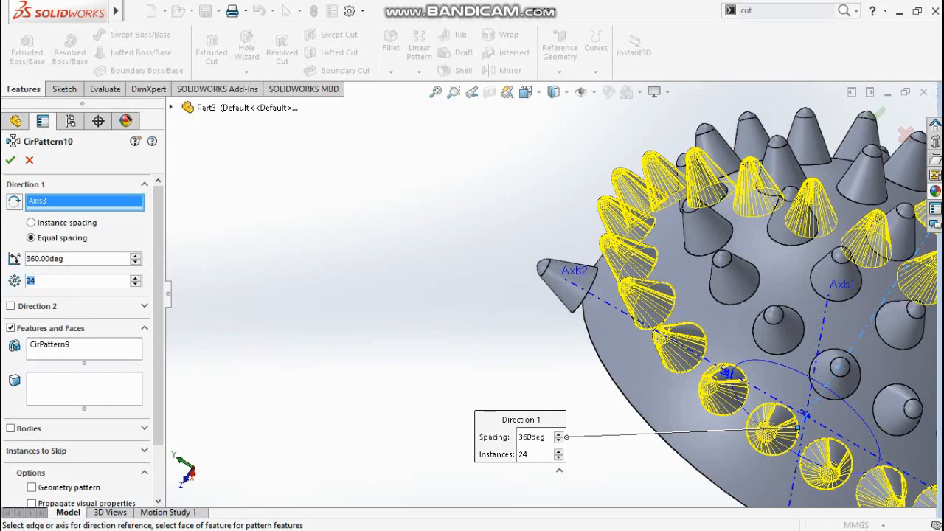
text(30)
Step: Replace CirPattern9 with CirPattern5 as the feature to pattern and accept the ring of 30 cones about Axis3
click(54, 347)
right_click(60, 346)
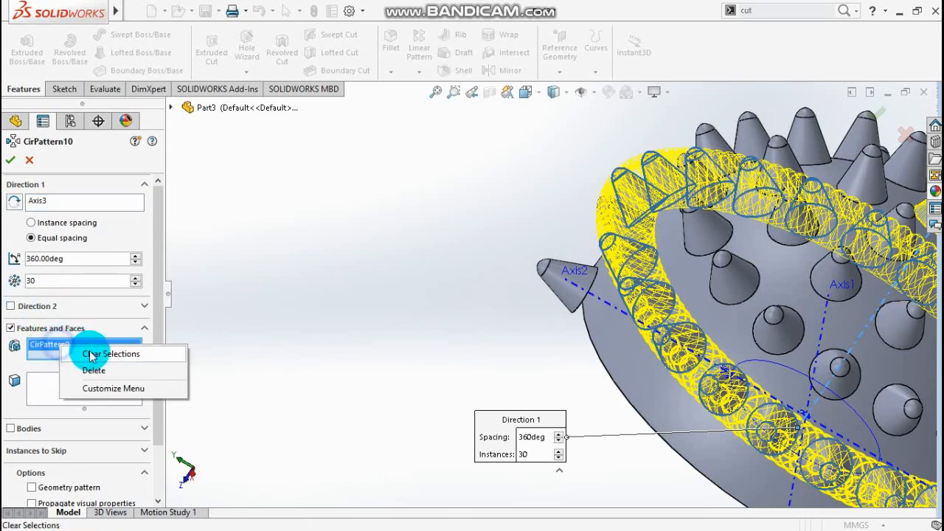
click(93, 371)
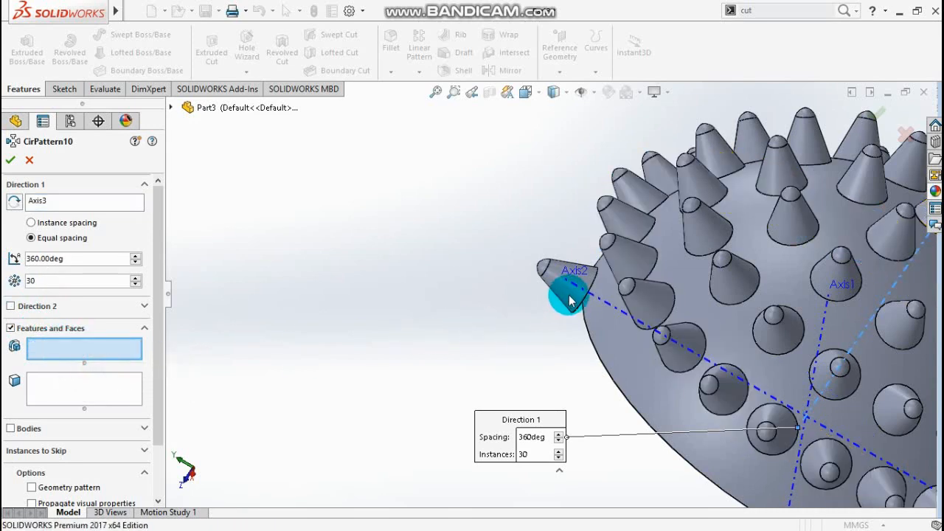
scroll(372, 228, up, 2)
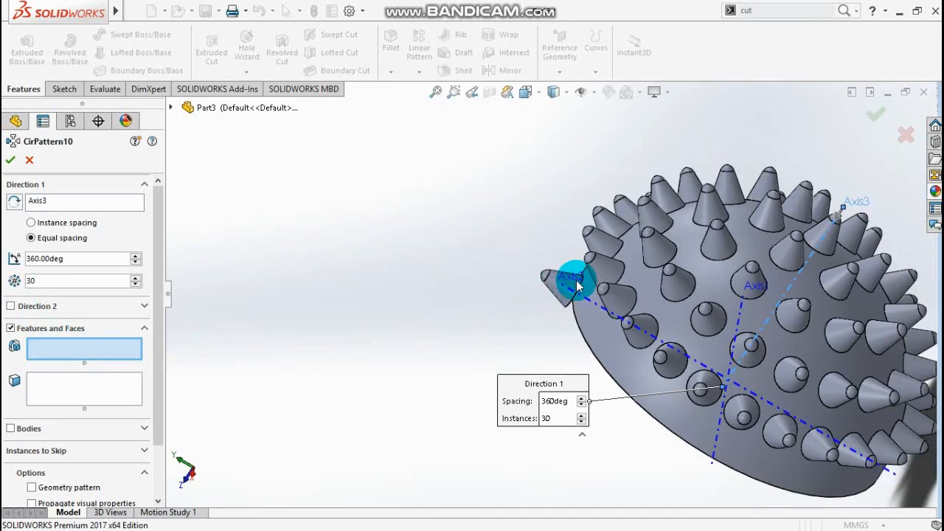
click(171, 107)
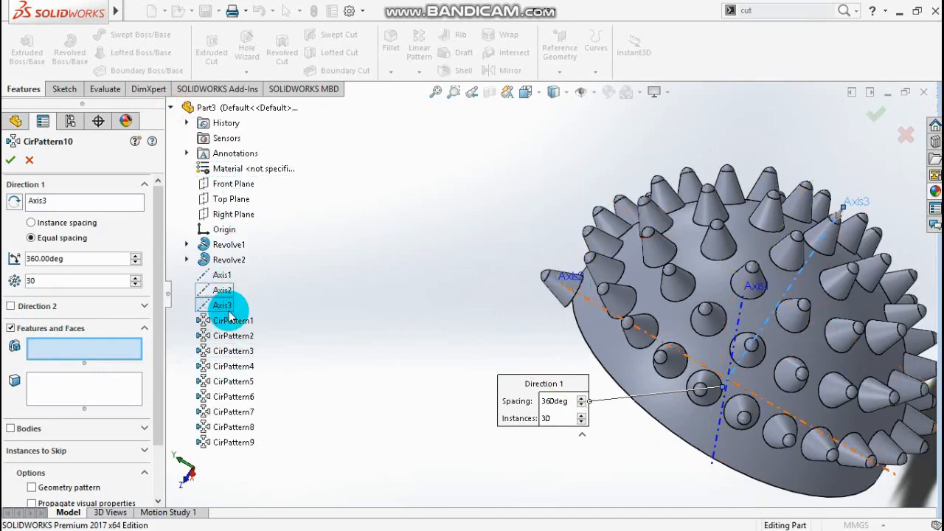
click(235, 378)
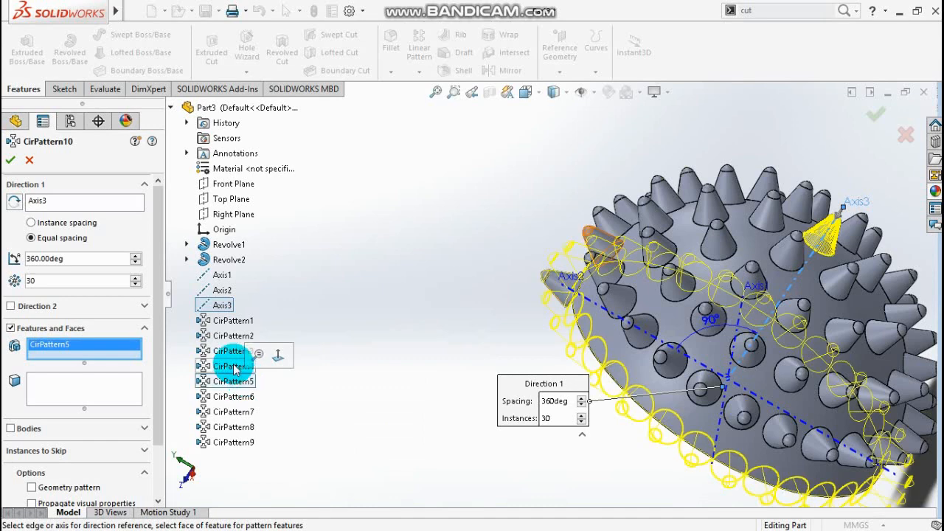
click(11, 160)
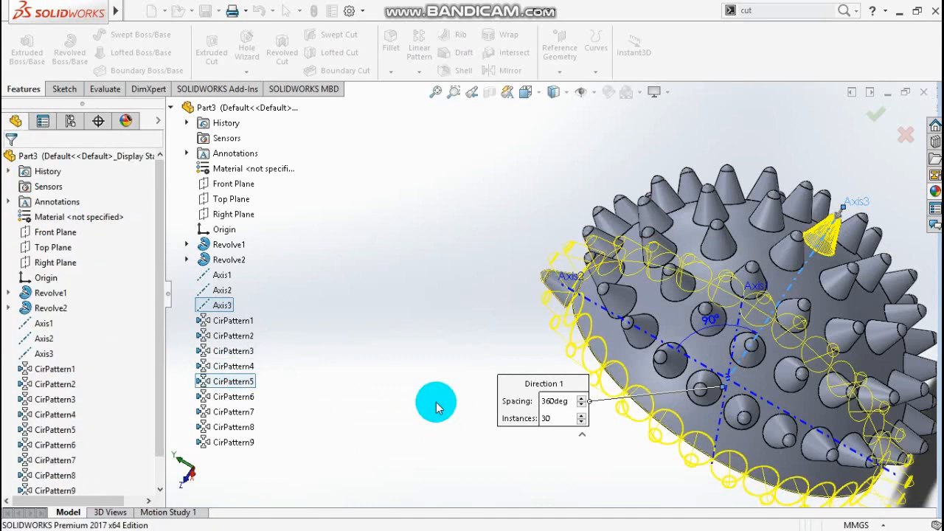
Step: Cut the half-sphere body with the Front Plane using Cut With Surface to trim the cones crossing its flat side
middle_drag(436, 402, 561, 396)
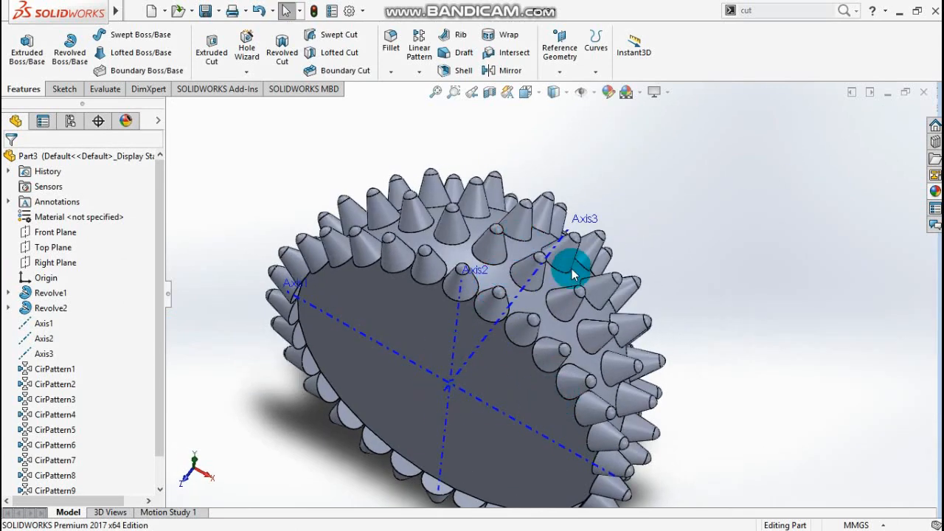
scroll(602, 297, down, 1)
scroll(531, 346, up, 1)
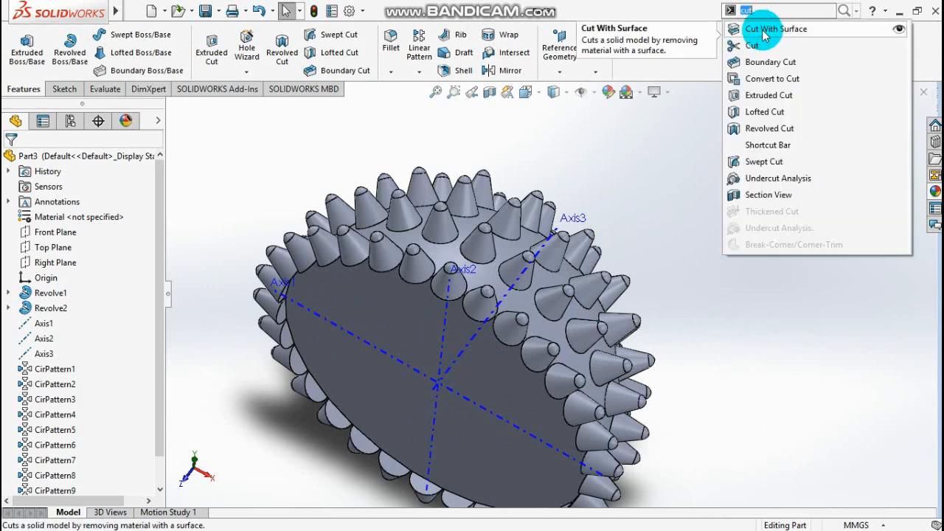
click(784, 31)
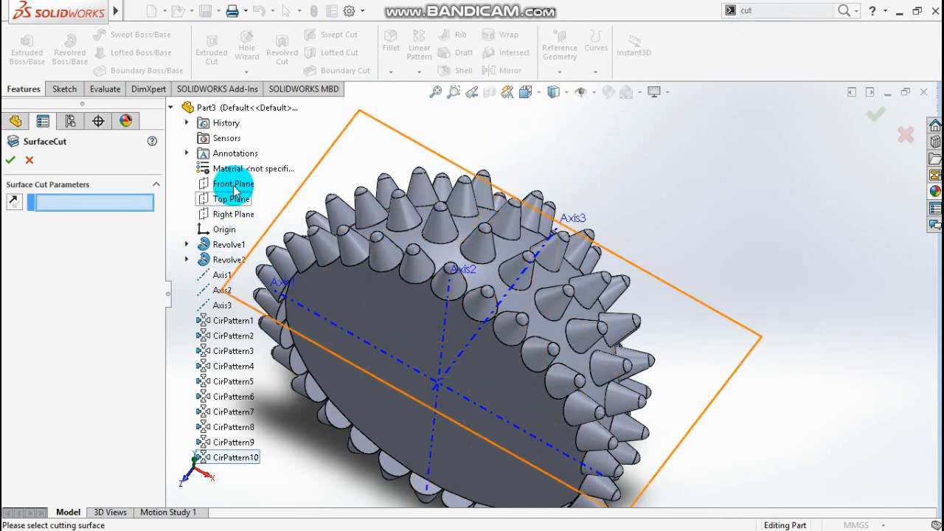
scroll(401, 272, up, 2)
scroll(401, 274, up, 1)
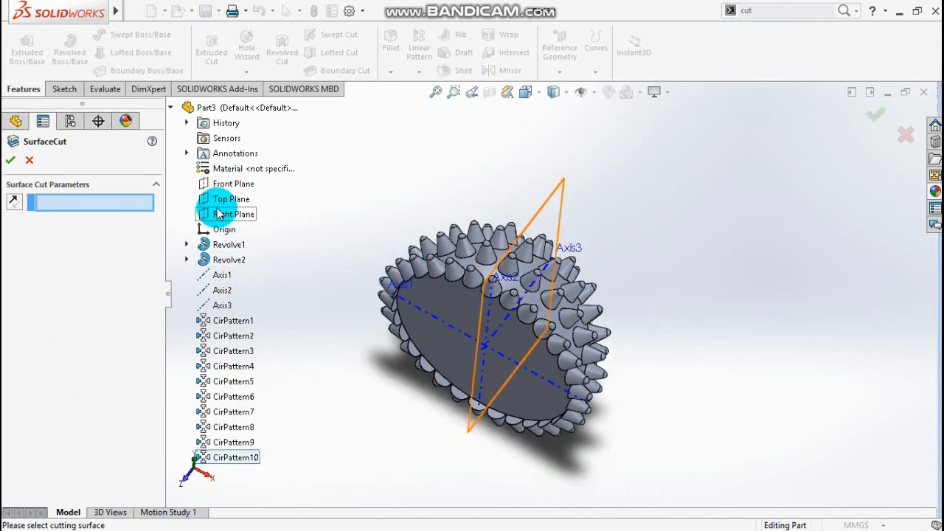
click(233, 186)
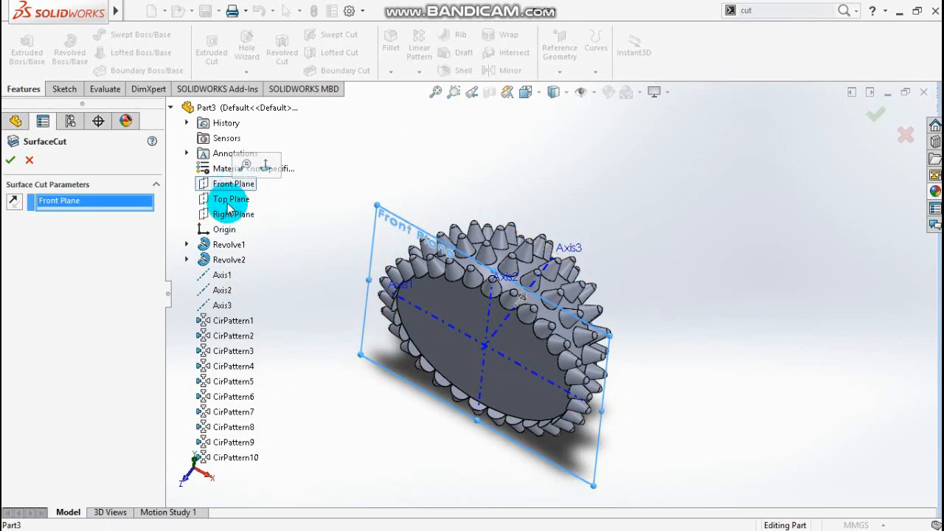
click(13, 161)
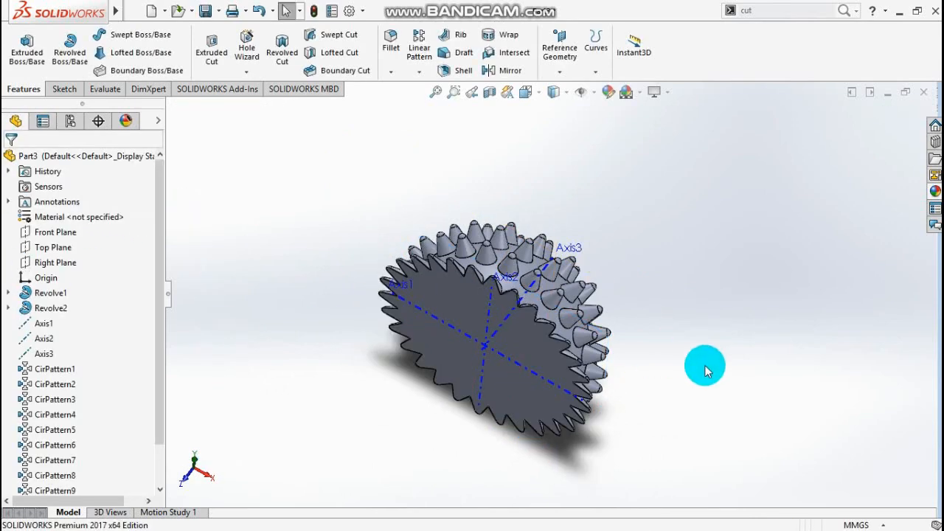
Step: Mirror the whole spiked half-sphere body about its flat cut face with the solids merged
middle_drag(721, 371, 682, 346)
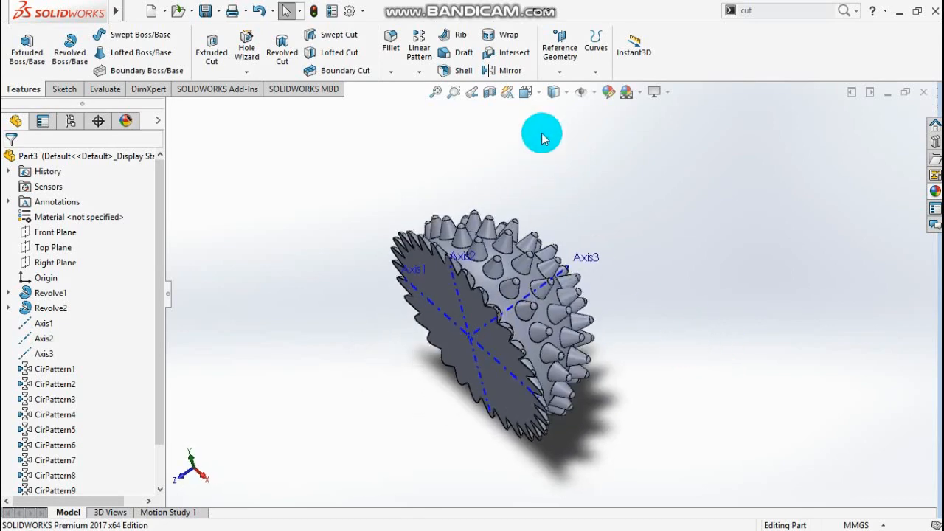
click(503, 72)
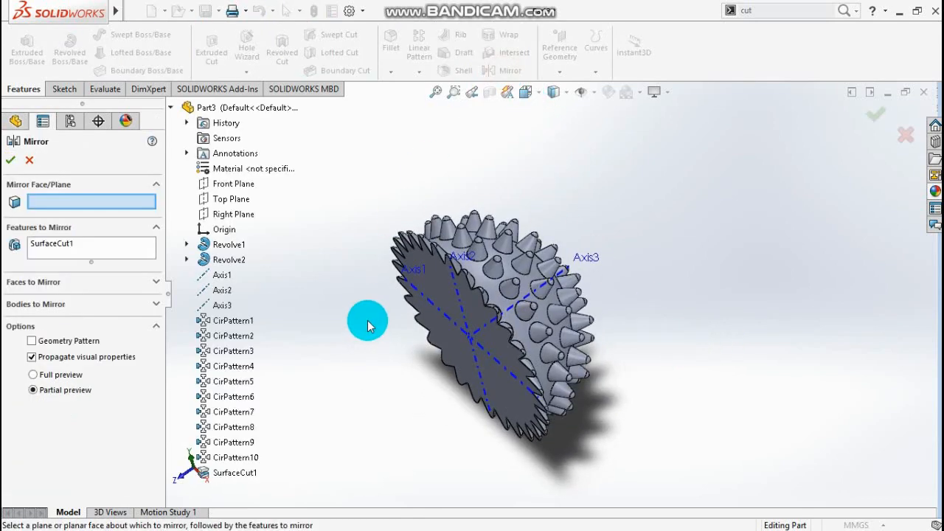
click(434, 284)
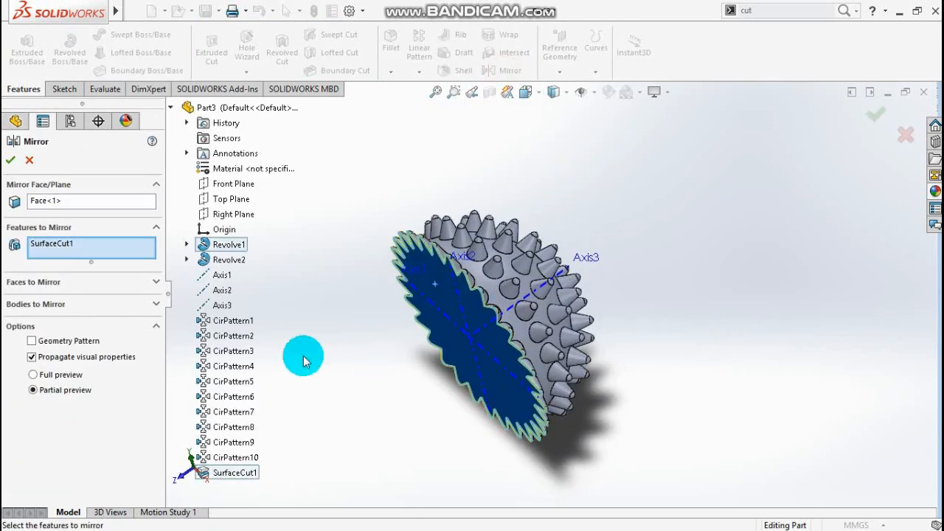
click(23, 229)
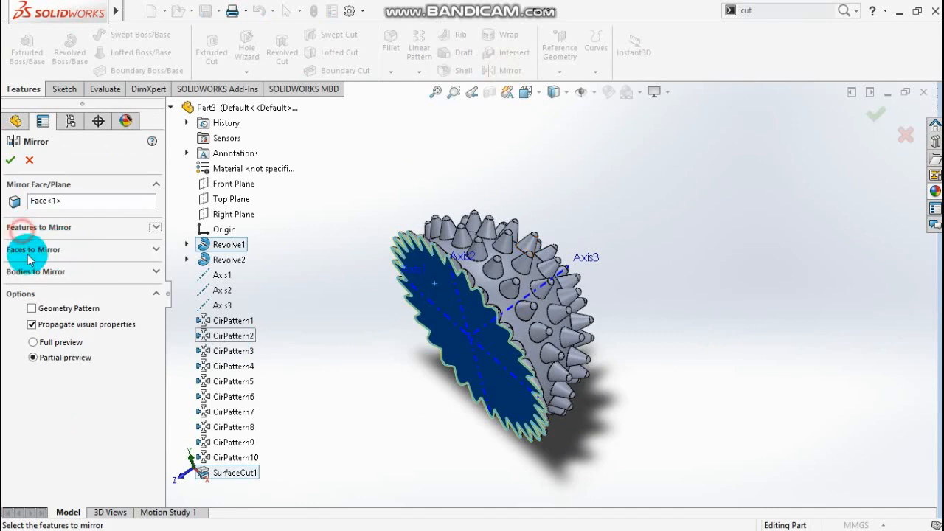
click(35, 272)
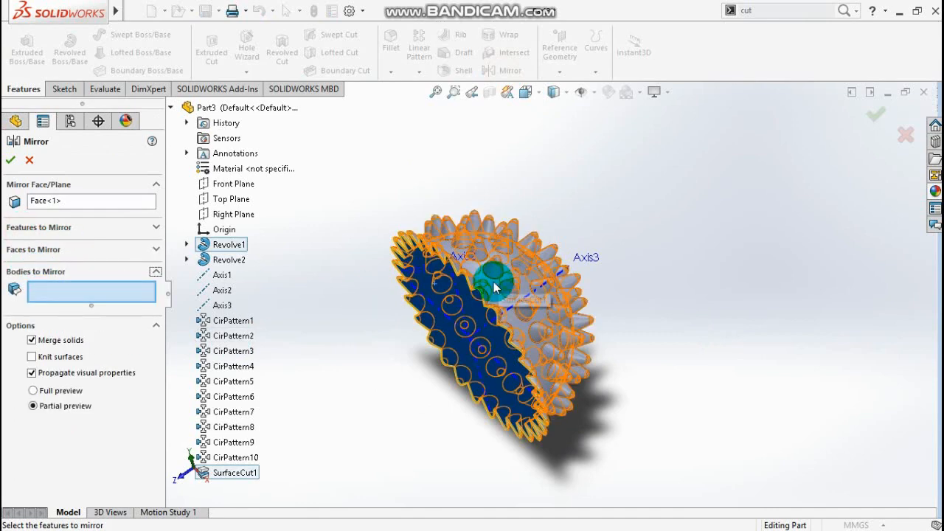
click(446, 379)
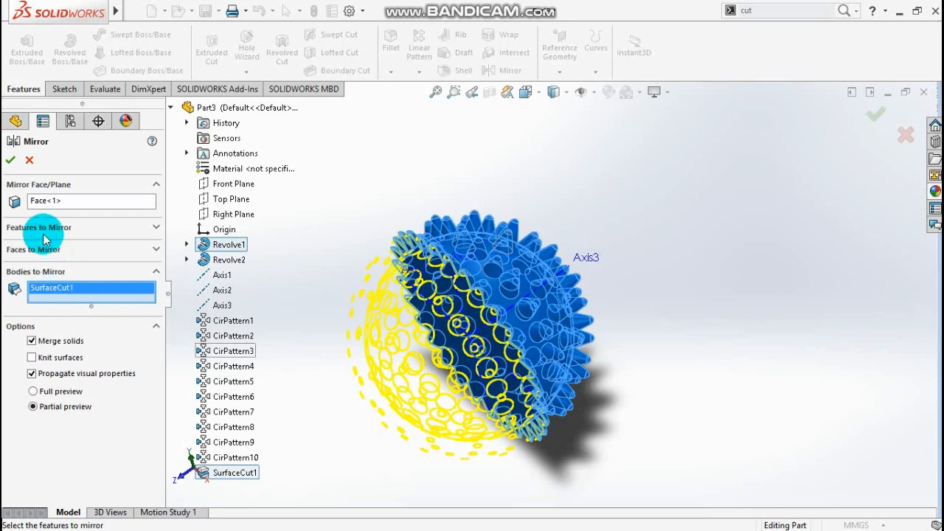
click(12, 162)
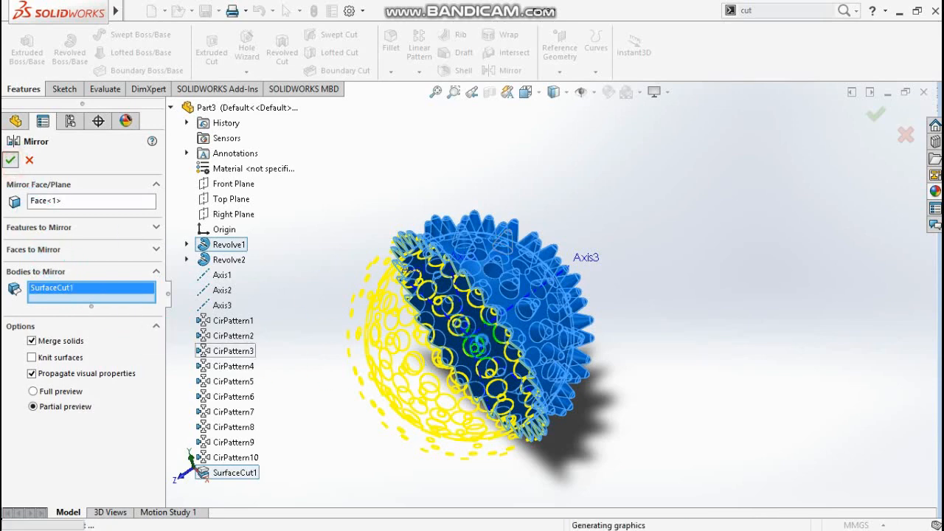
Step: Hide the reference axes in the graphics view
middle_drag(659, 390, 542, 165)
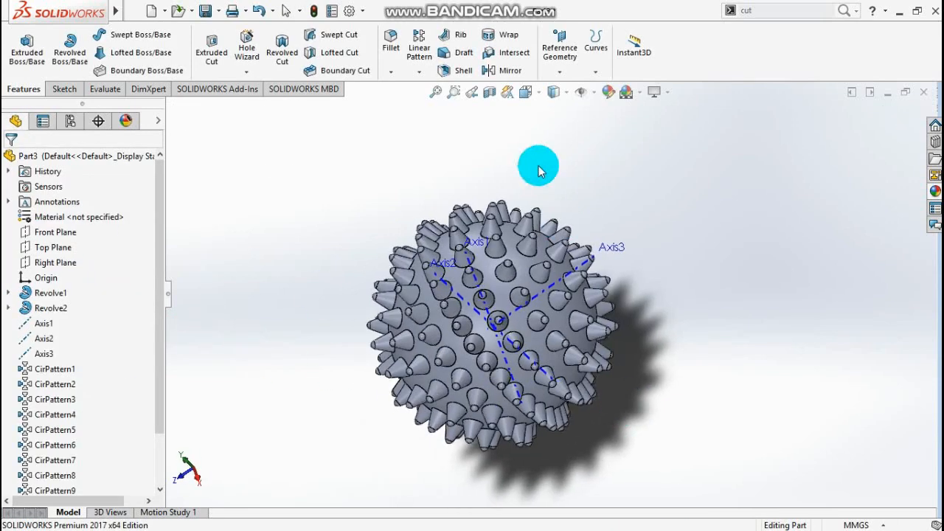
click(593, 92)
click(605, 167)
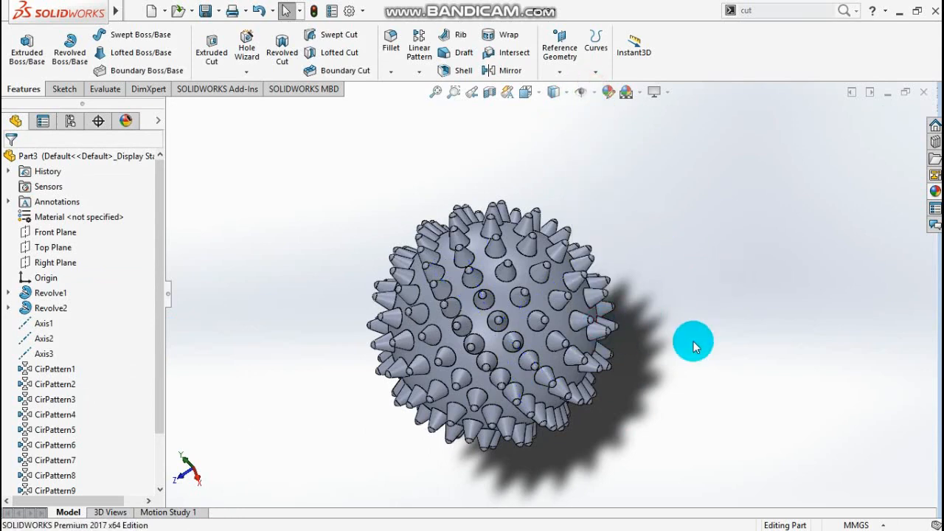
Step: Add a 1.5 mm symmetric fillet to the sphere's face to round the bases of the cones
middle_drag(693, 343, 719, 331)
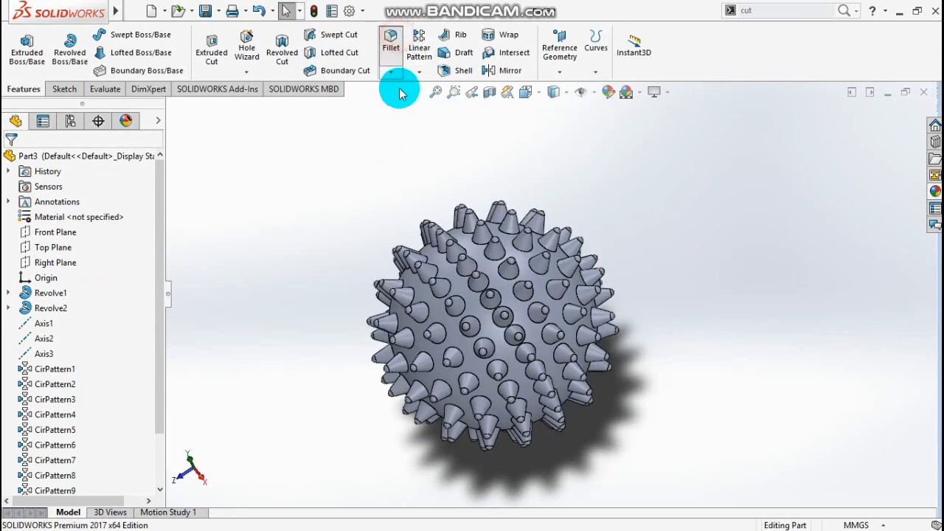
click(393, 46)
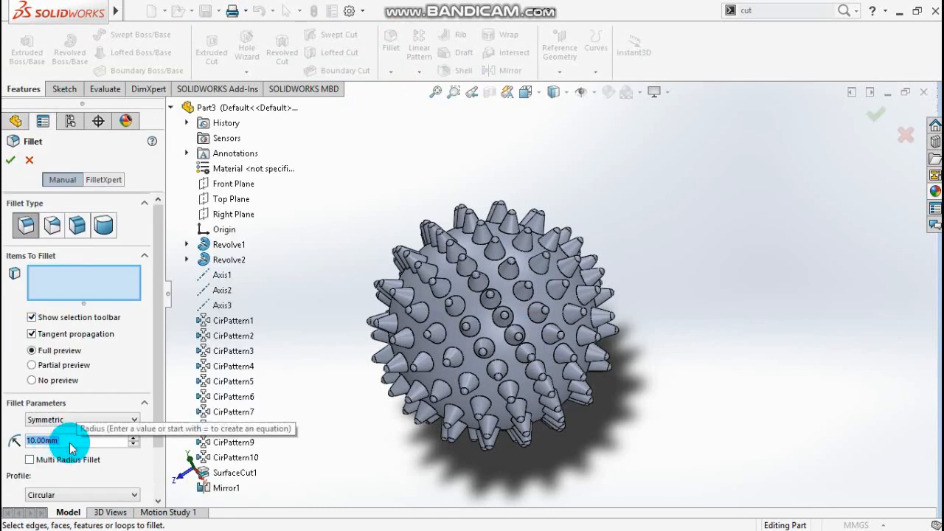
text(1)
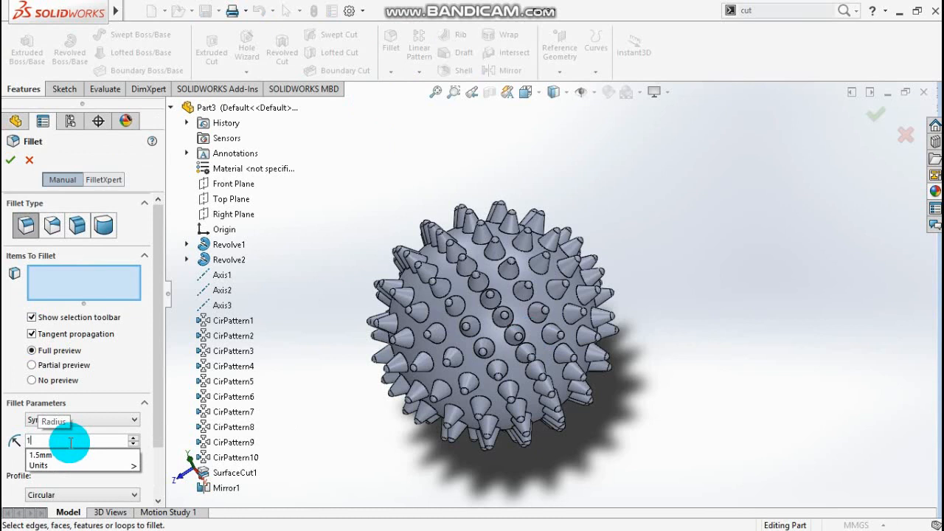
click(41, 455)
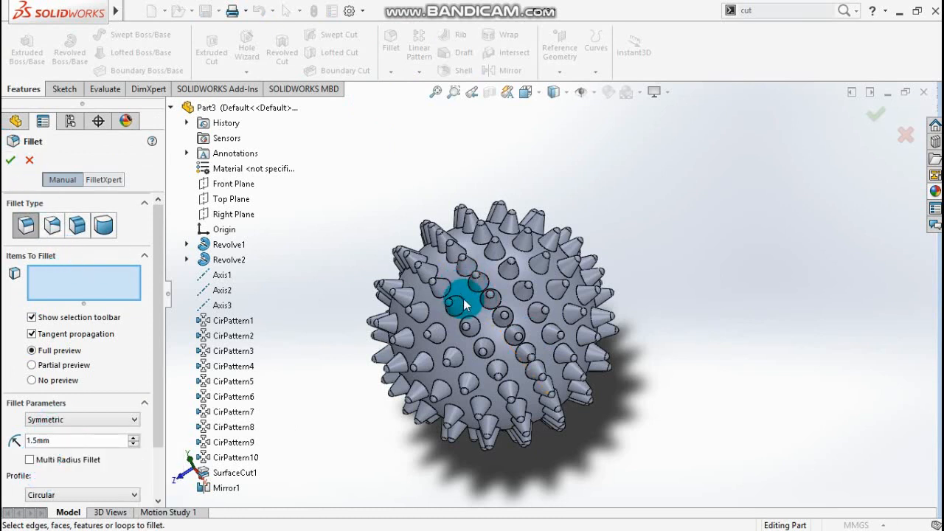
scroll(437, 367, up, 3)
middle_drag(658, 428, 668, 413)
scroll(472, 325, down, 2)
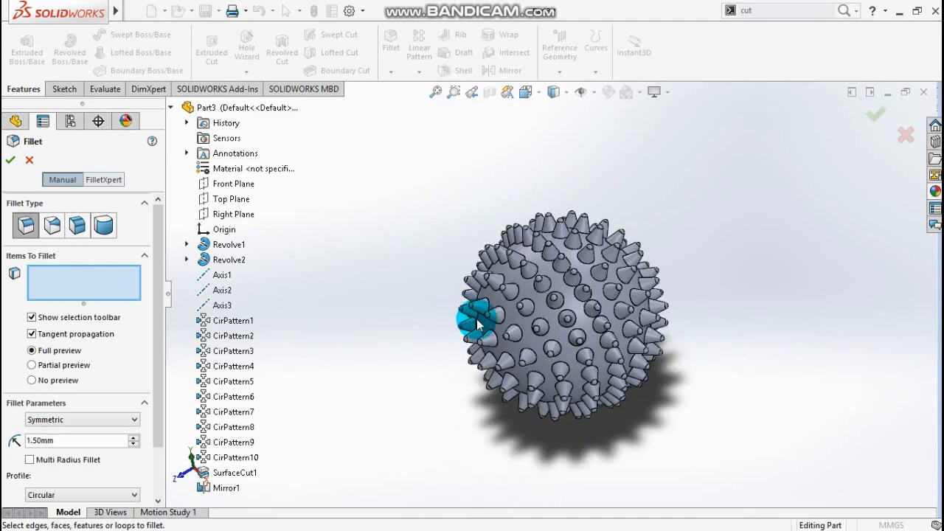
scroll(478, 324, down, 2)
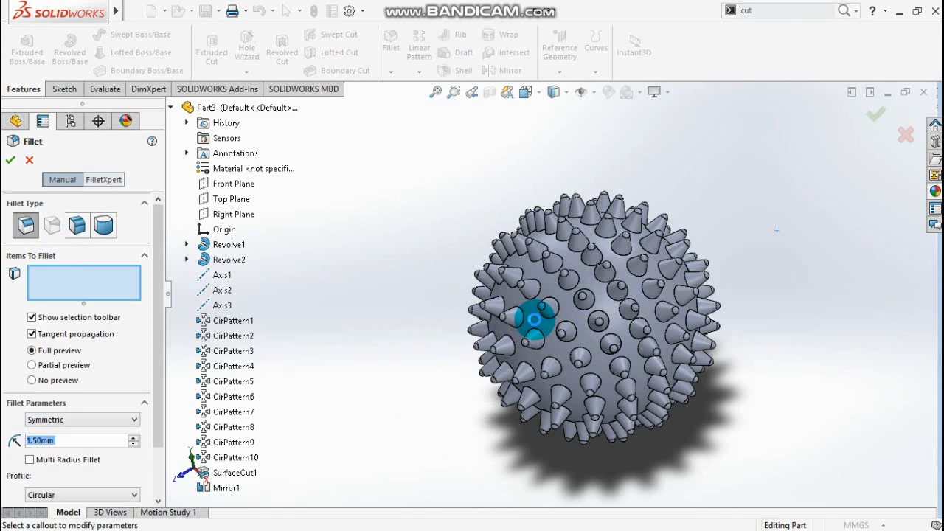
click(536, 320)
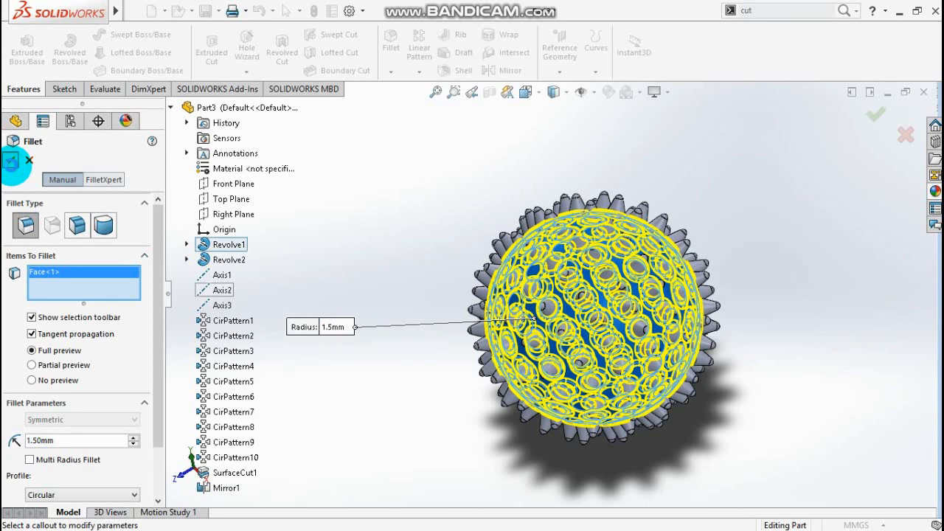
click(11, 162)
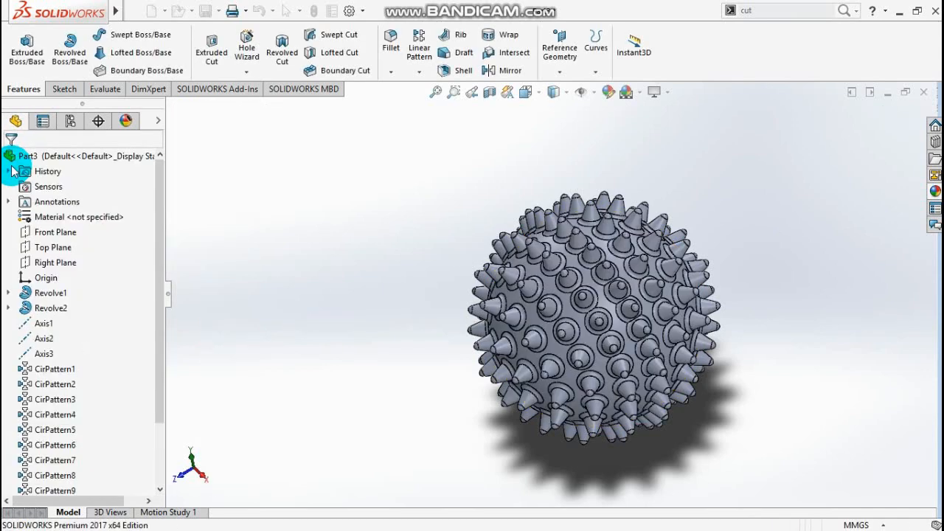
Step: Apply the green medium gloss plastic appearance to the whole part
middle_drag(275, 287, 243, 337)
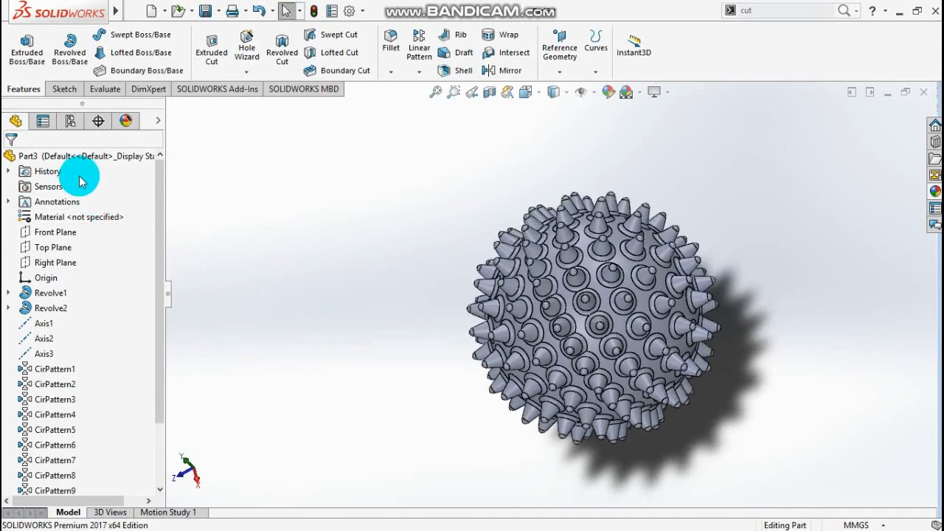
click(935, 192)
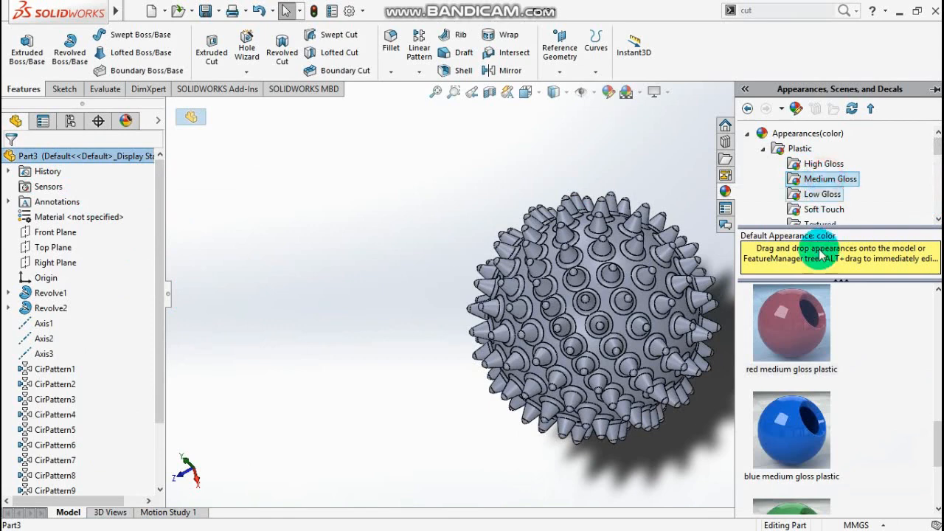
scroll(790, 327, down, 3)
scroll(786, 383, down, 1)
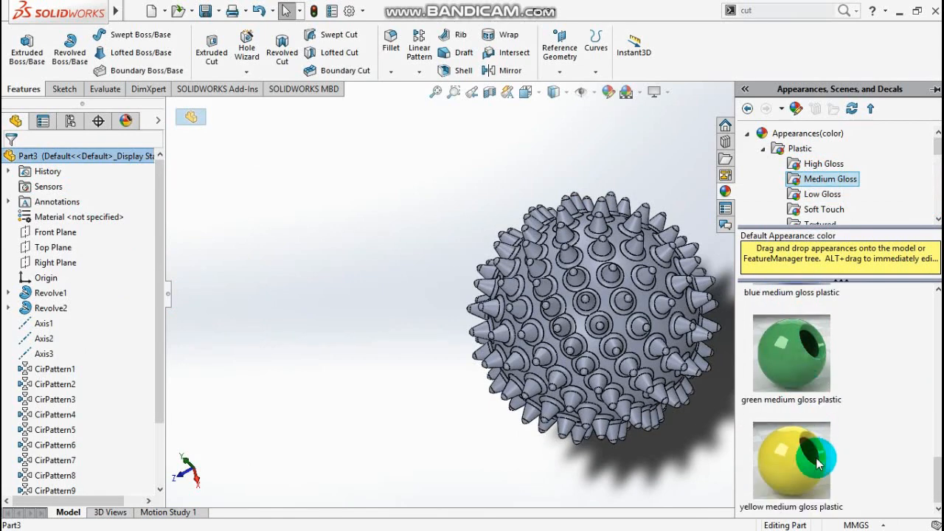
scroll(804, 442, up, 1)
scroll(804, 422, down, 1)
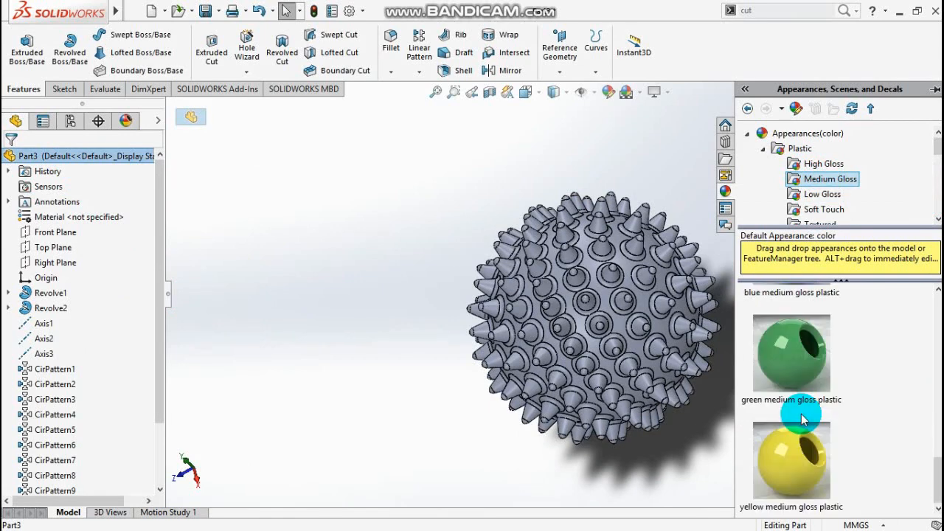
drag(793, 361, 715, 415)
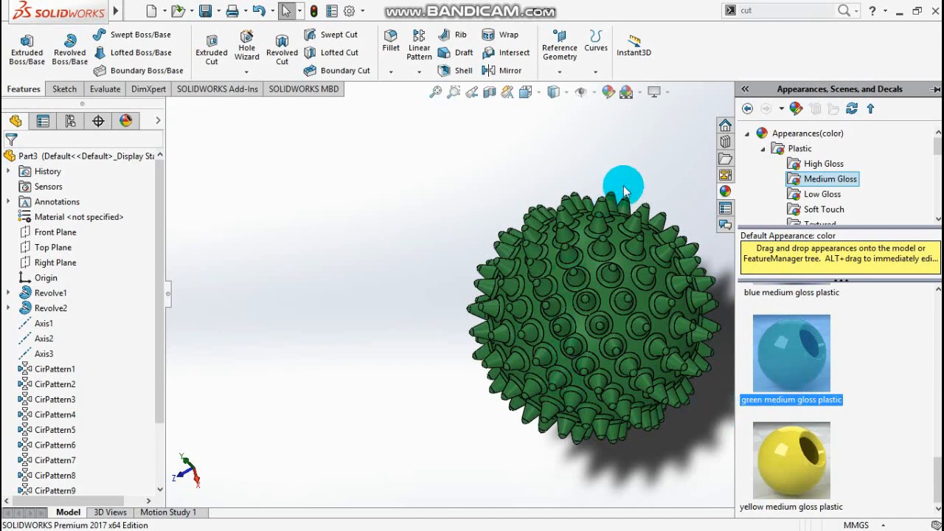
Step: Change the color of the whole part's green medium gloss plastic appearance to light cyan from the standard swatches
click(609, 93)
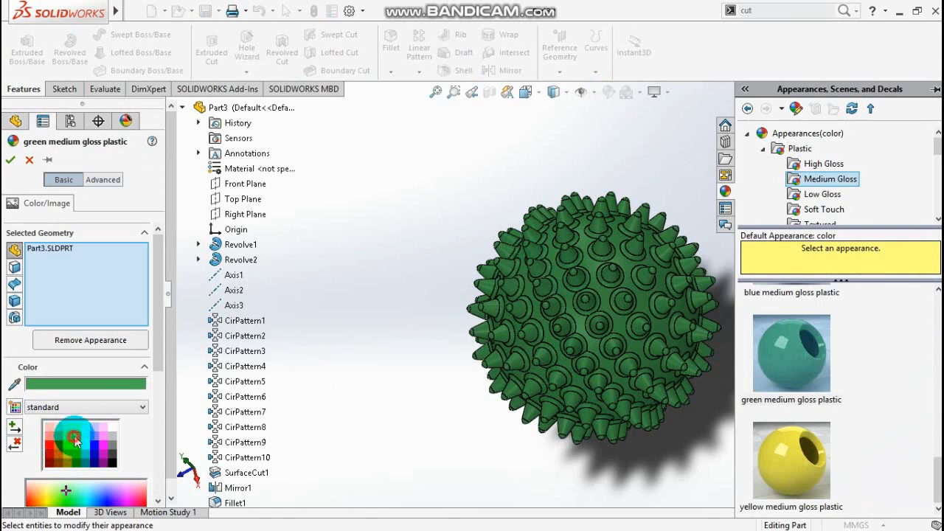
click(75, 440)
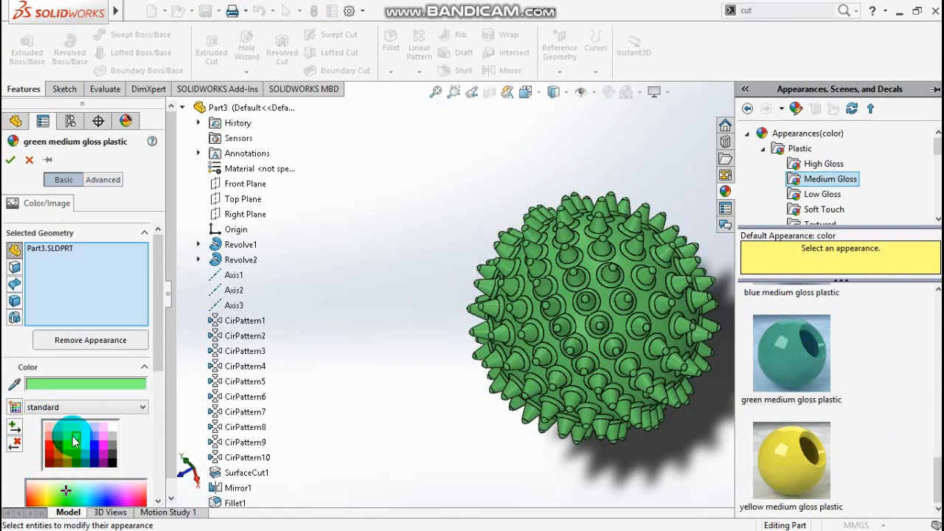
click(85, 442)
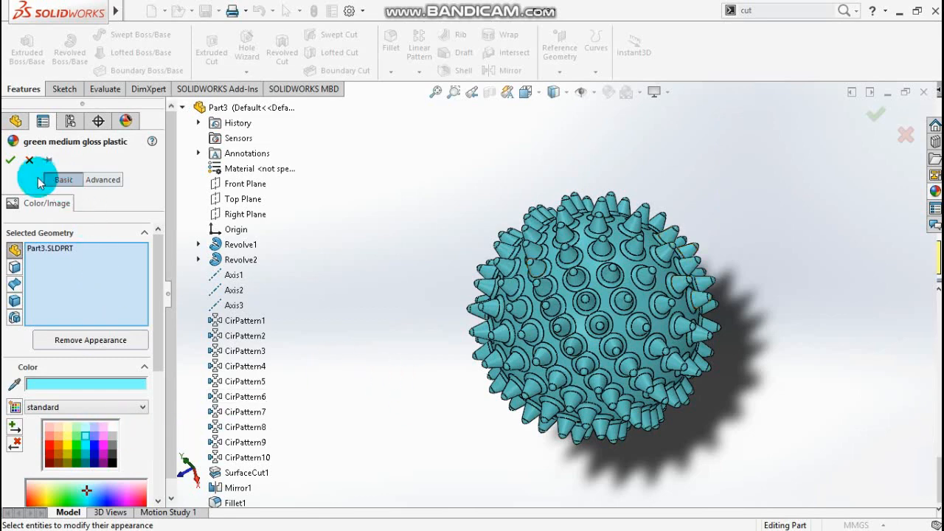
click(14, 160)
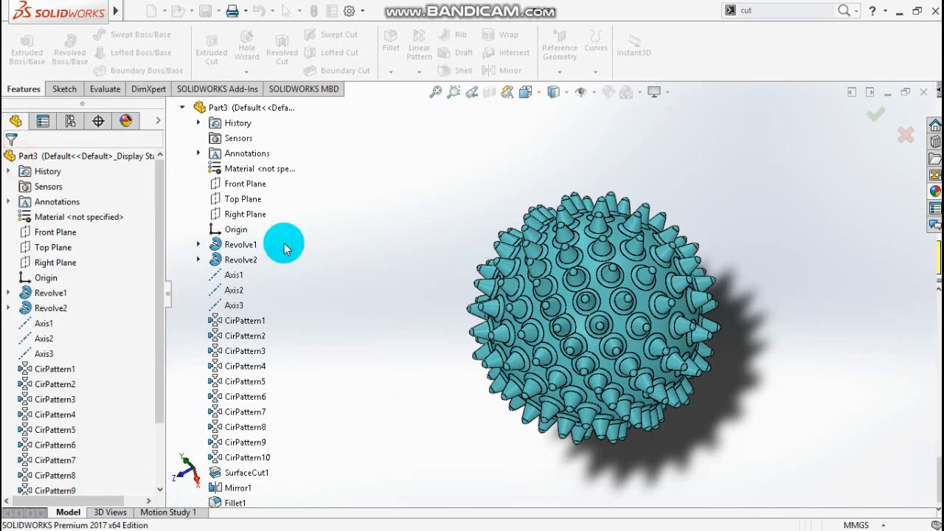
Step: Display the spiky ball shaded without edges and set it to the isometric view
click(553, 92)
click(552, 127)
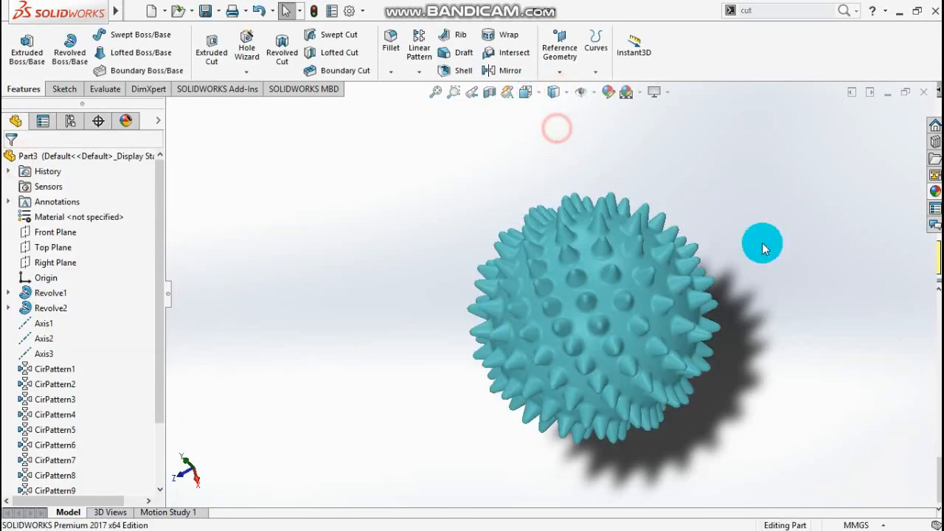
middle_drag(822, 310, 723, 350)
key(space)
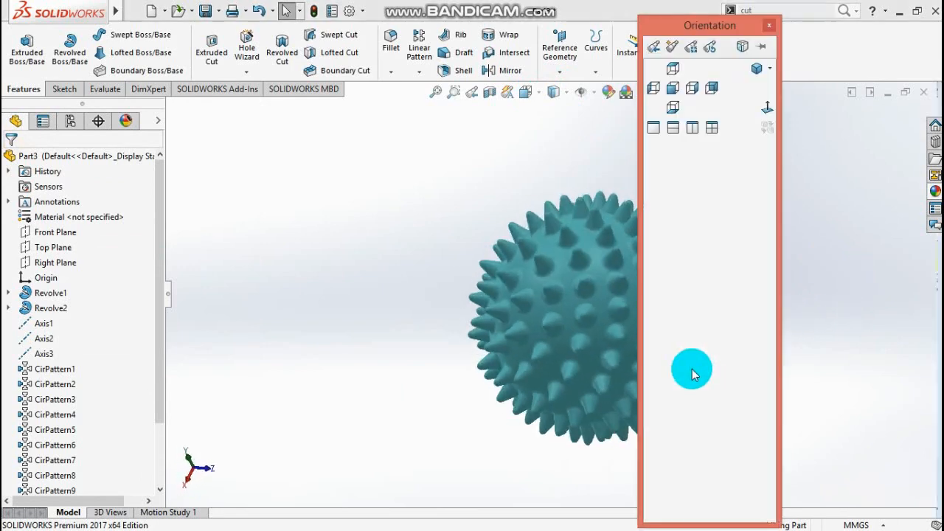
click(758, 69)
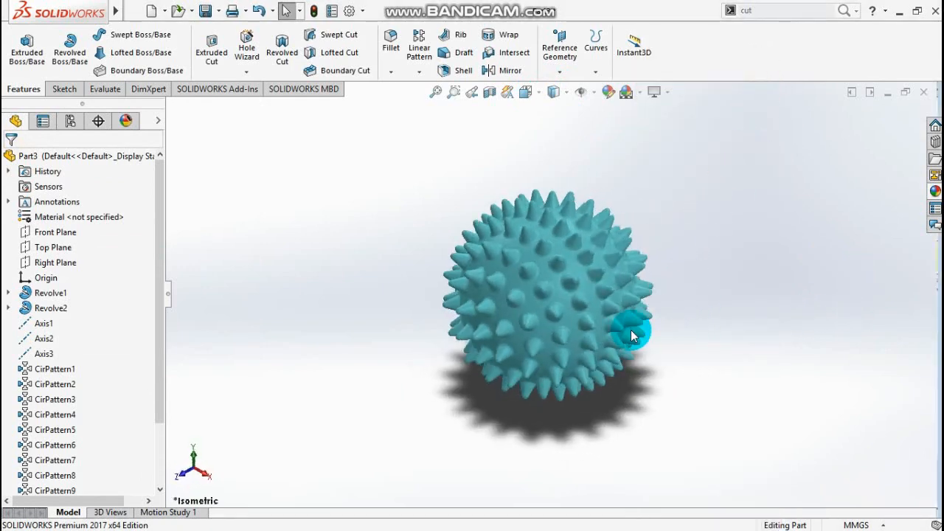
Step: Collapse the feature tree, inspect the spiky ball from several sides and return it to the isometric view
click(168, 294)
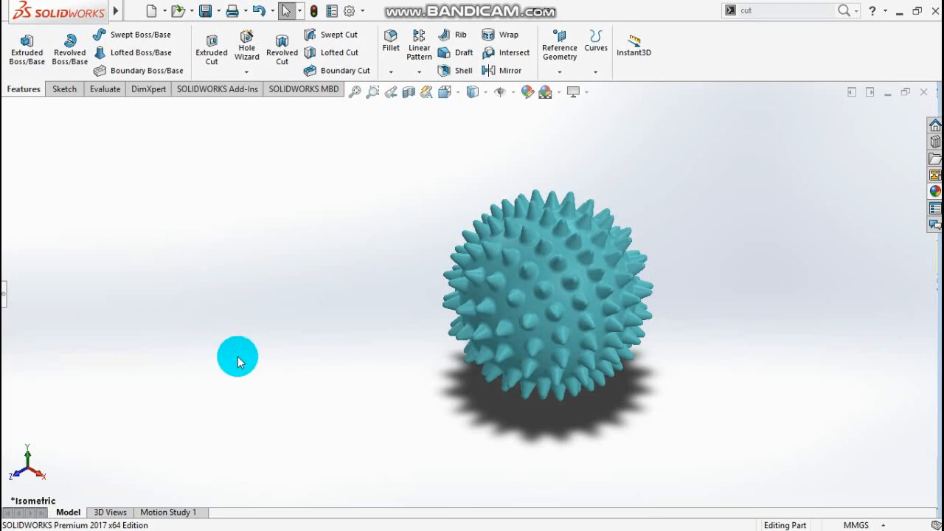
scroll(666, 345, up, 2)
scroll(622, 269, down, 1)
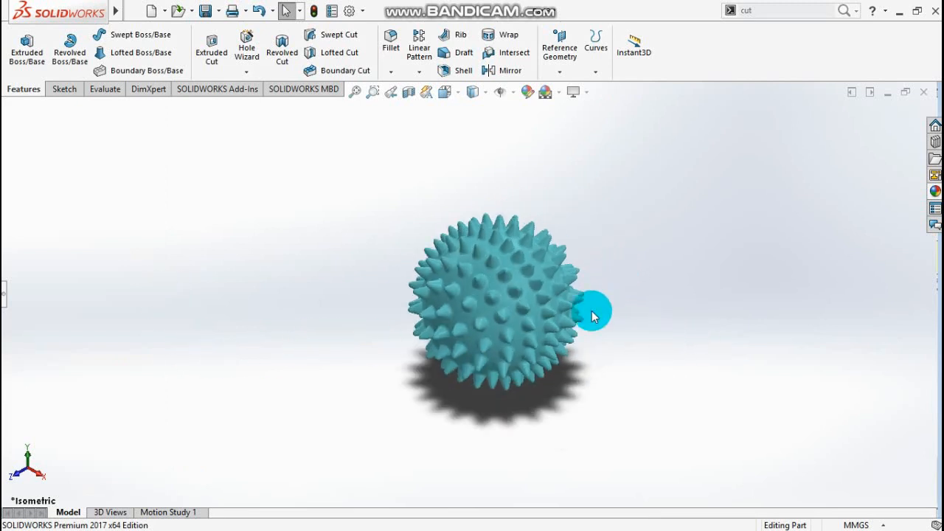
middle_drag(655, 338, 561, 373)
middle_drag(705, 371, 180, 382)
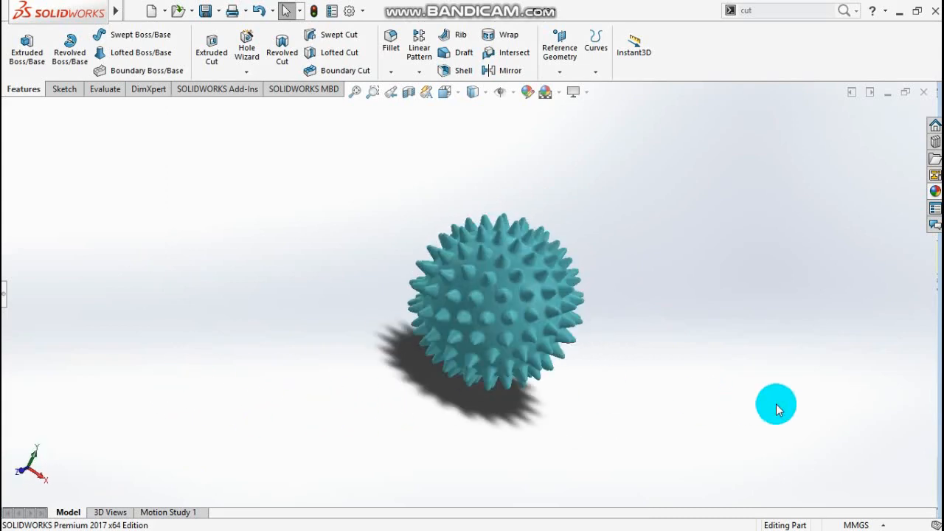
key(space)
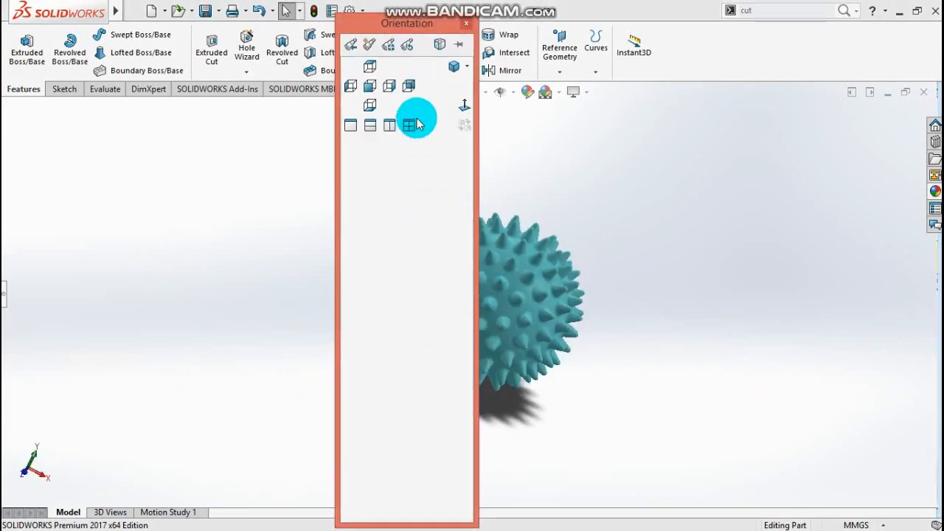
click(453, 68)
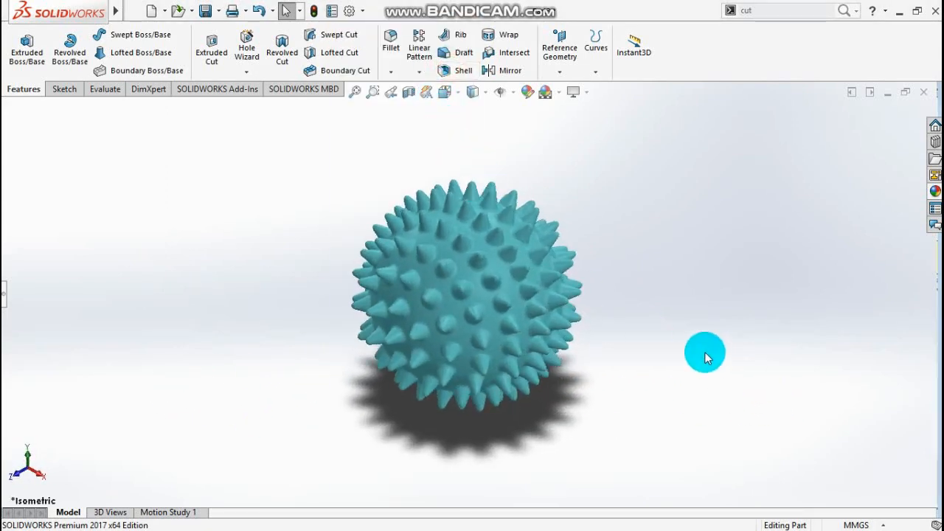
Step: Start saving the spiky ball as a part file in the part soliwork folder
click(205, 10)
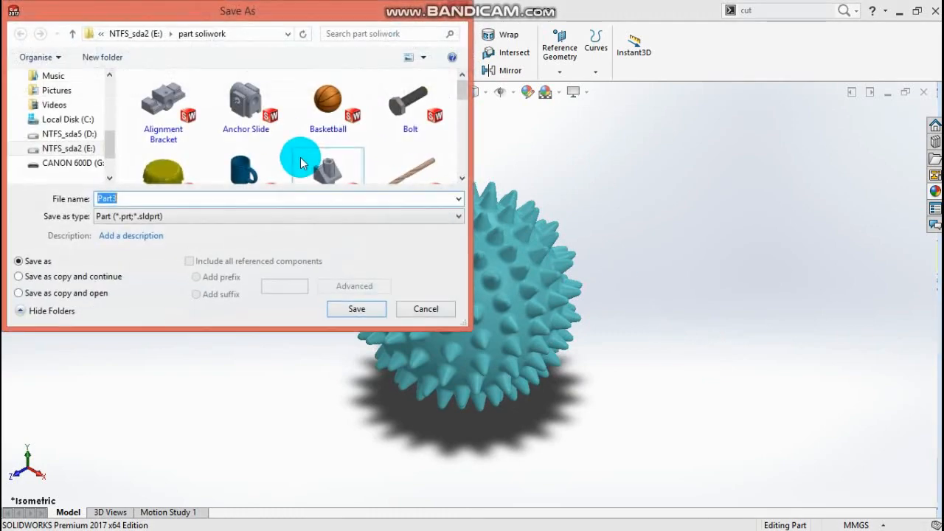